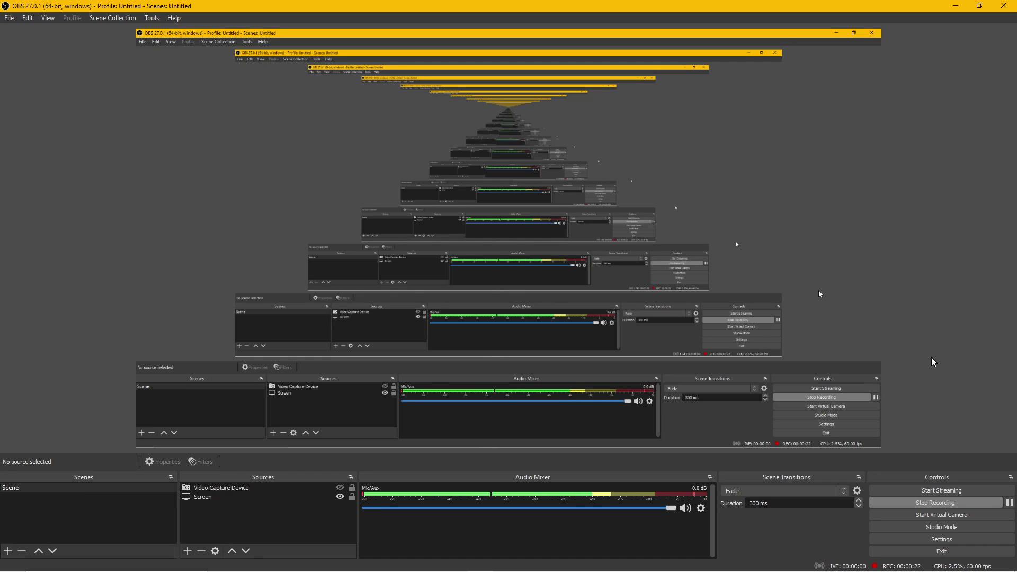
# - Bring the Loop Flow folder window to the front from the taskbar's File Explorer preview
pyautogui.moveTo(296, 563)
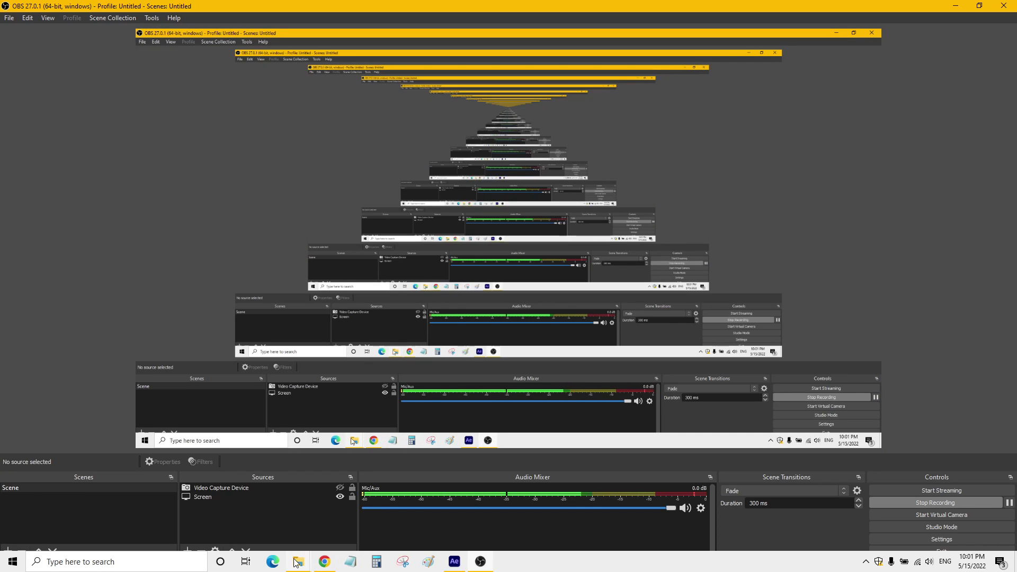
pyautogui.click(390, 527)
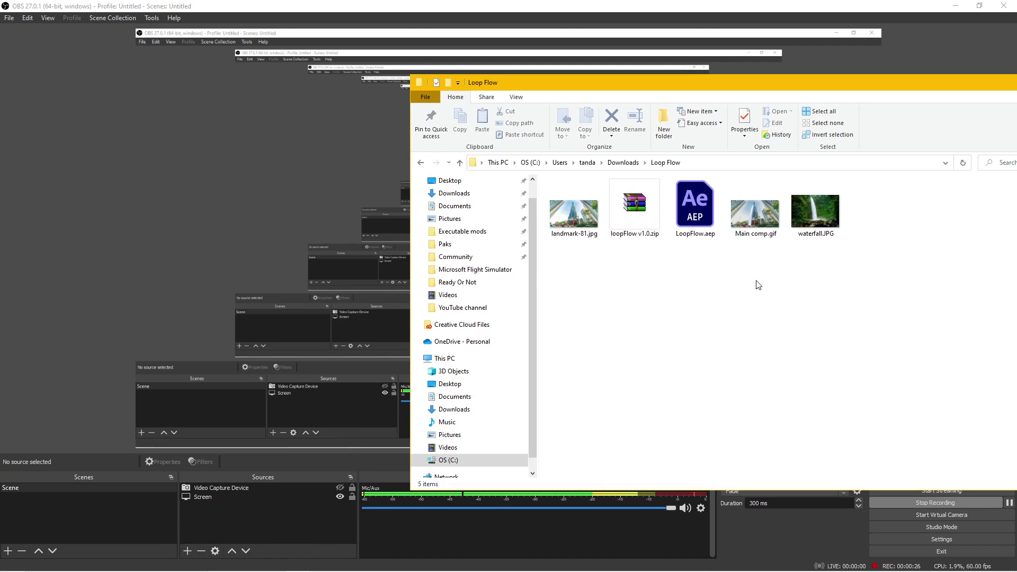
pyautogui.doubleClick(754, 217)
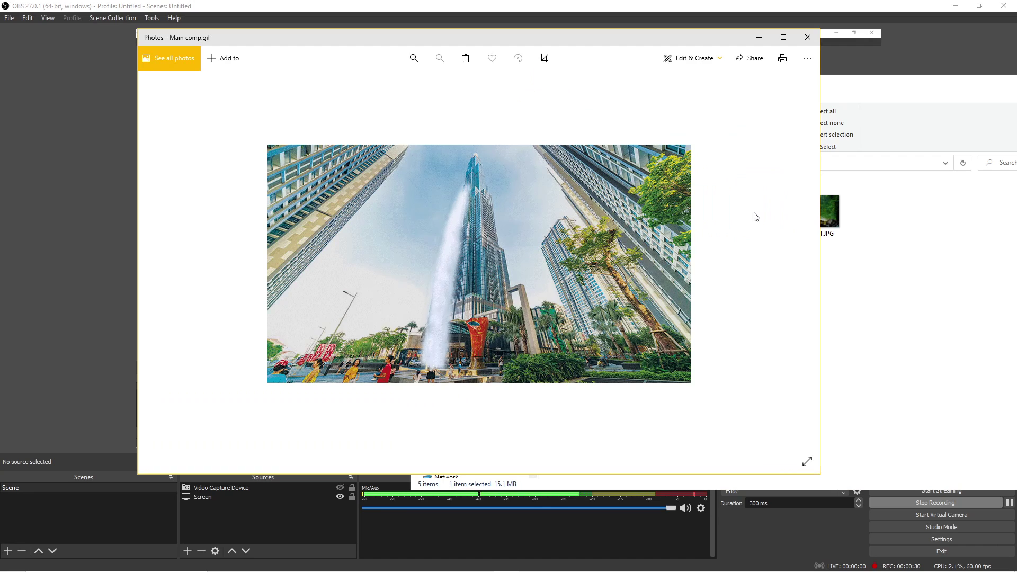
pyautogui.scroll(1, 586, 224)
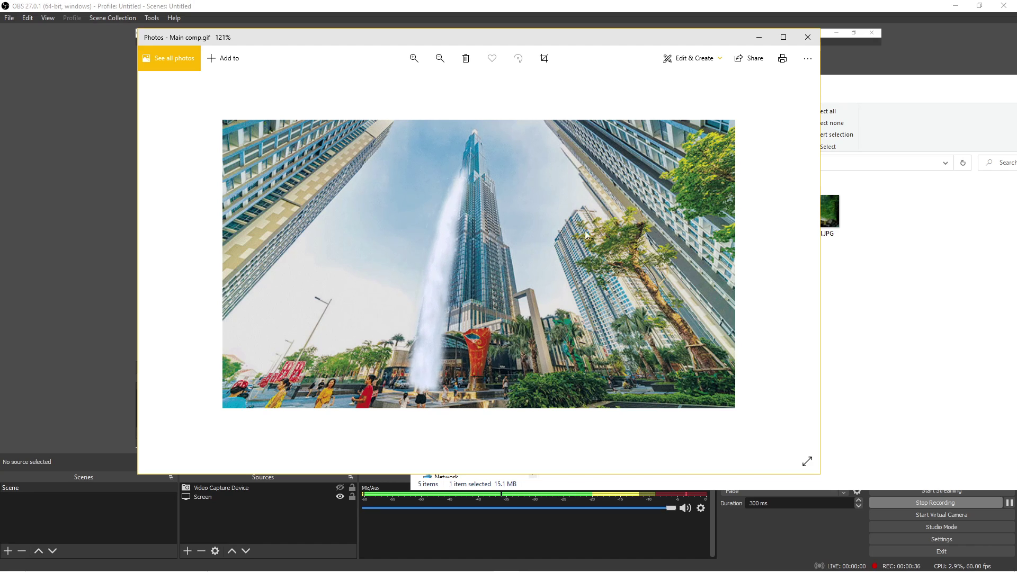
pyautogui.click(807, 37)
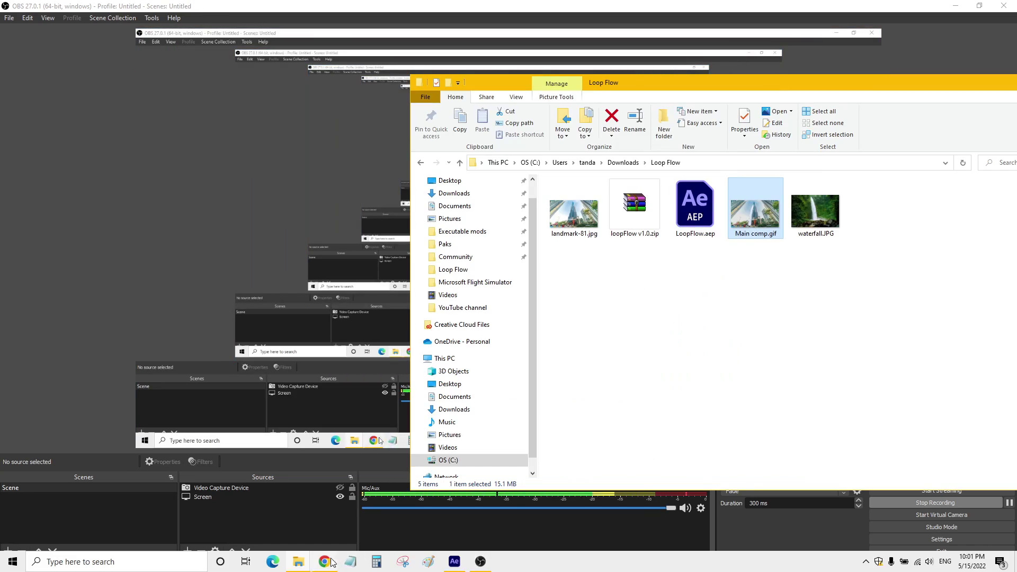
pyautogui.click(328, 561)
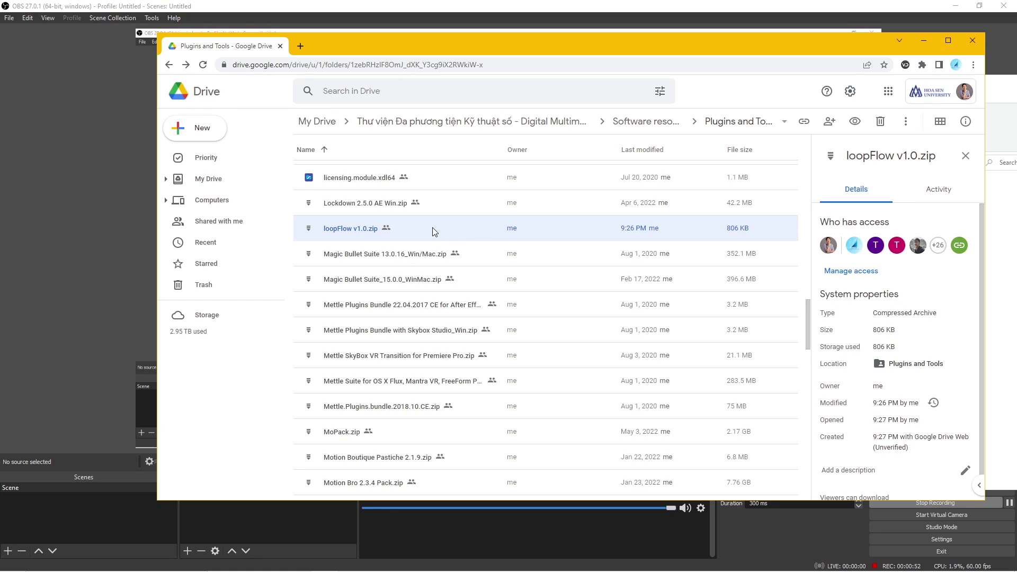
# - Find loopFlow v1.0.zip in Drive, then open the downloaded zip in WinRAR to show LoopFlow.aex
pyautogui.click(439, 204)
pyautogui.click(329, 229)
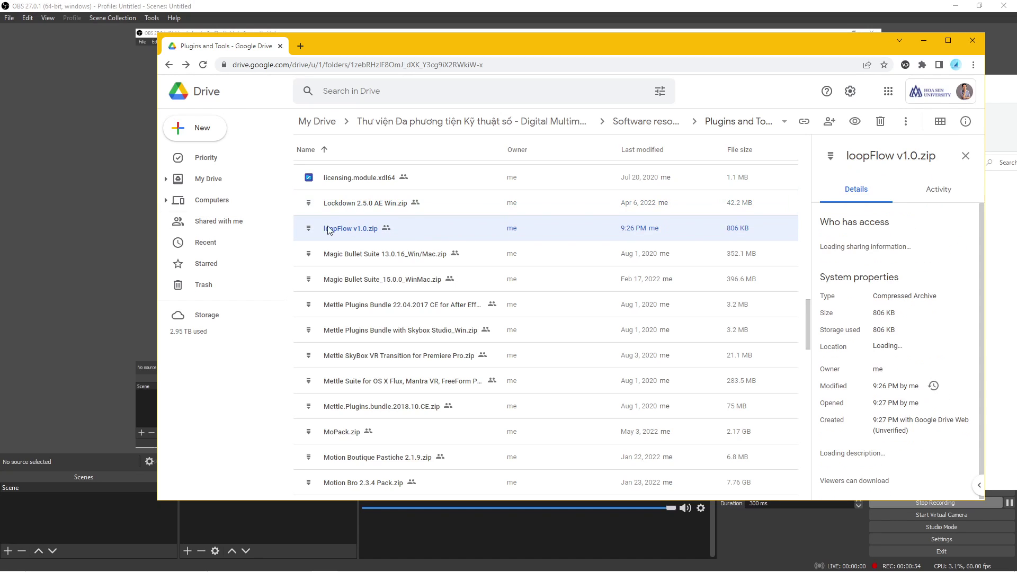
pyautogui.click(1007, 327)
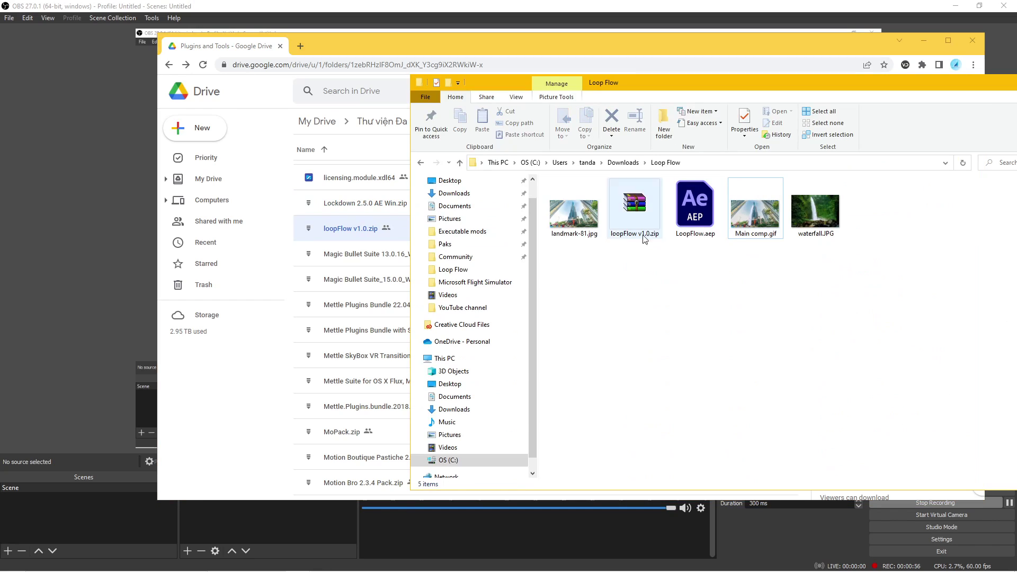
pyautogui.click(640, 205)
pyautogui.doubleClick(635, 211)
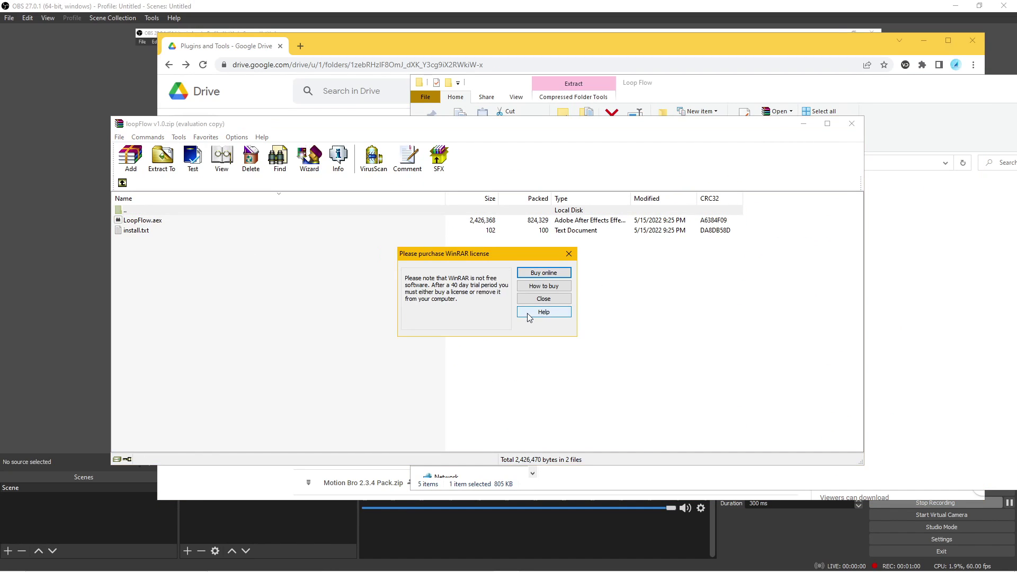
pyautogui.click(533, 302)
pyautogui.click(147, 222)
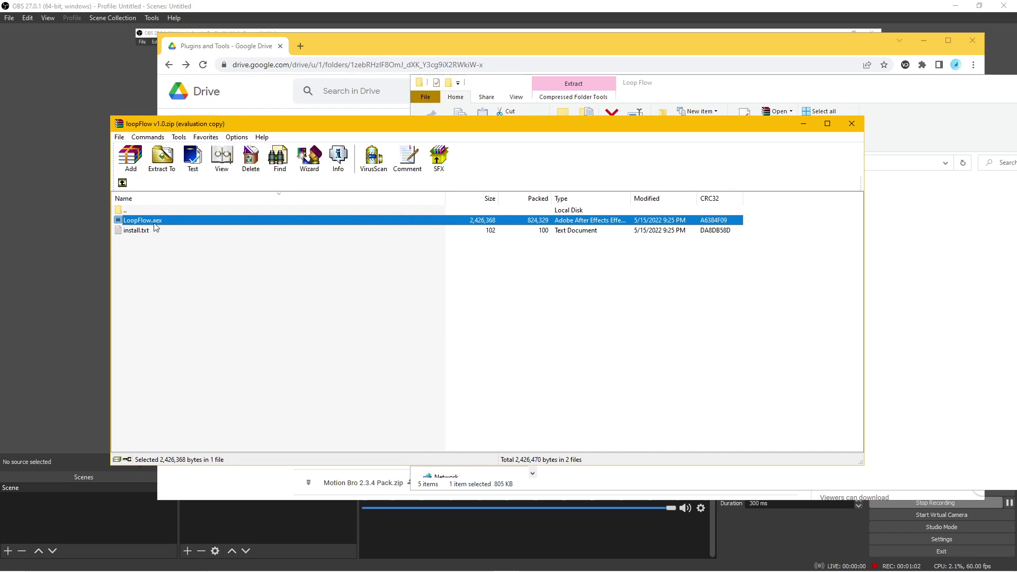
# - Browse to C:\Program Files\Adobe\Adobe After Effects 2022\Support Files\Plug-ins to confirm LoopFlow.aex is there
pyautogui.click(933, 353)
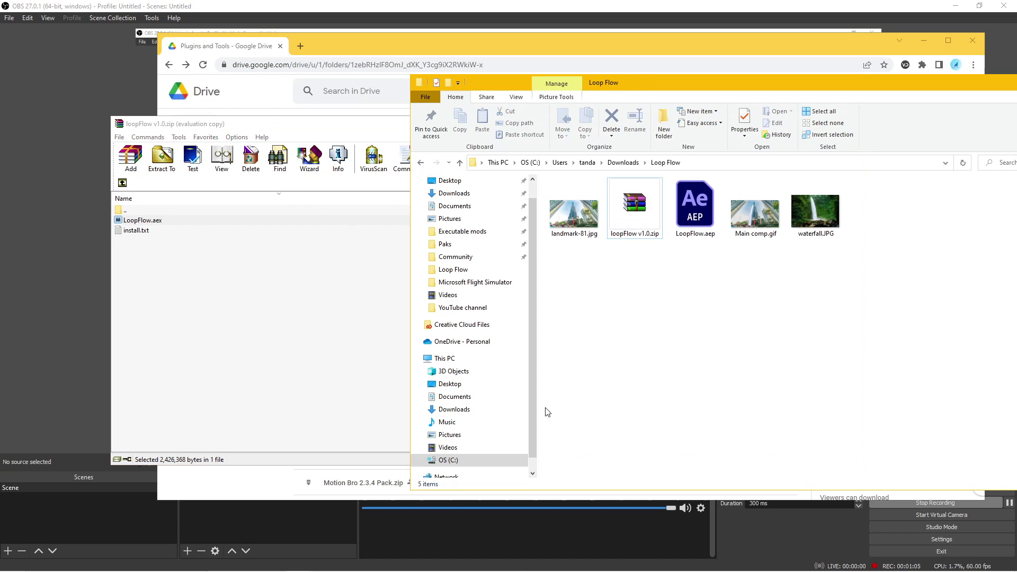
pyautogui.click(446, 460)
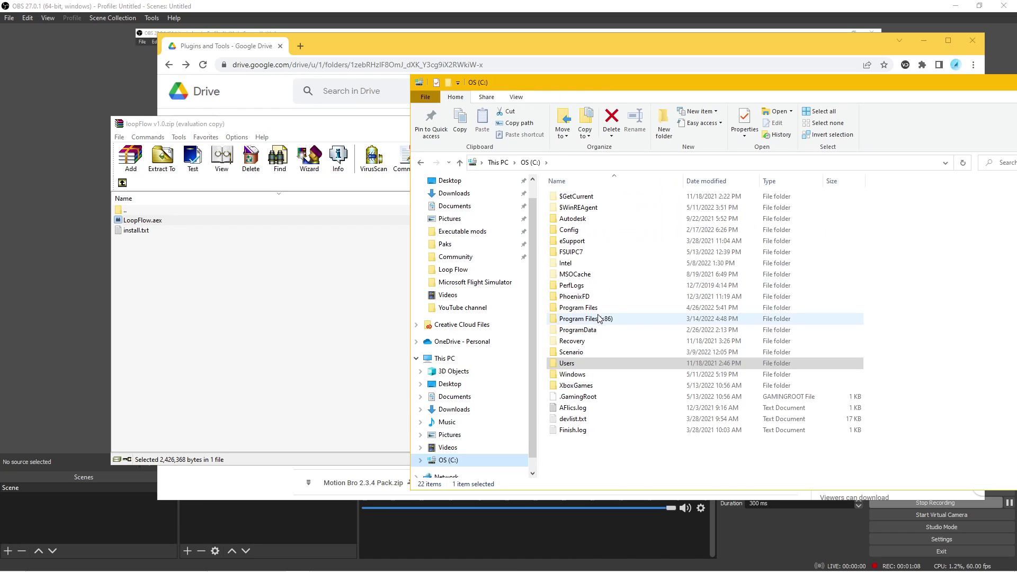
pyautogui.doubleClick(587, 309)
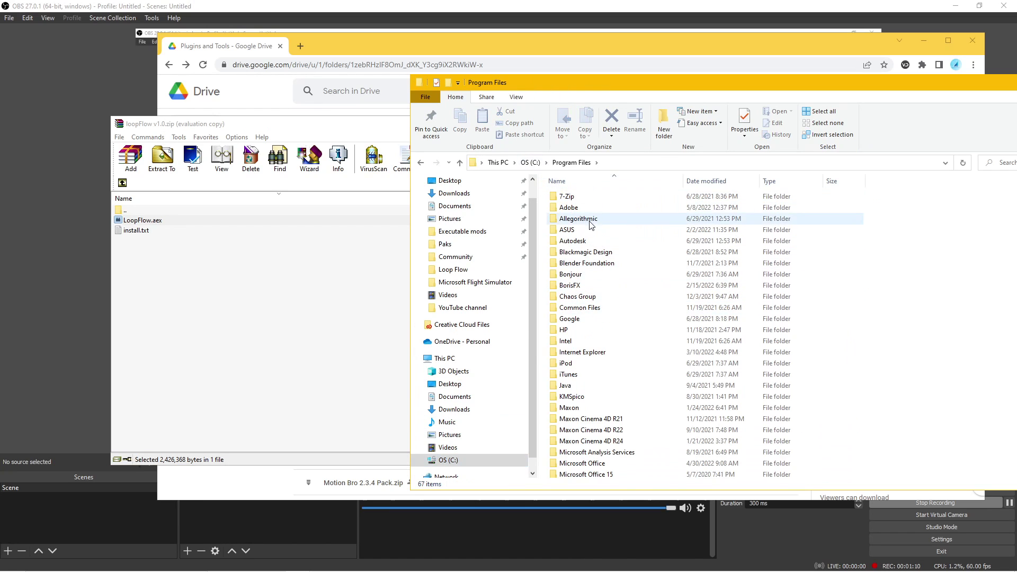
pyautogui.click(581, 209)
pyautogui.doubleClick(582, 208)
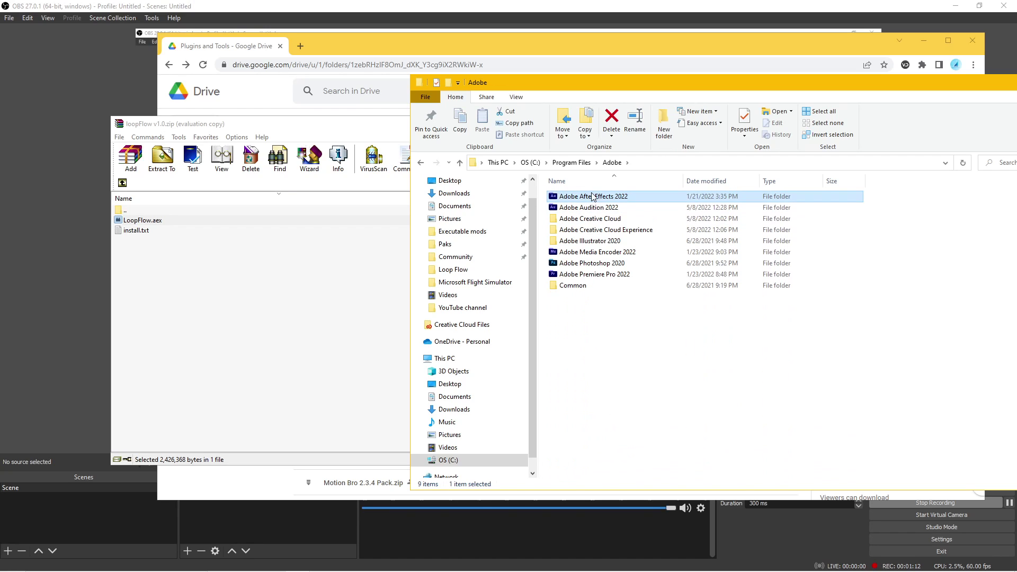
pyautogui.doubleClick(593, 197)
pyautogui.click(600, 198)
pyautogui.doubleClick(600, 199)
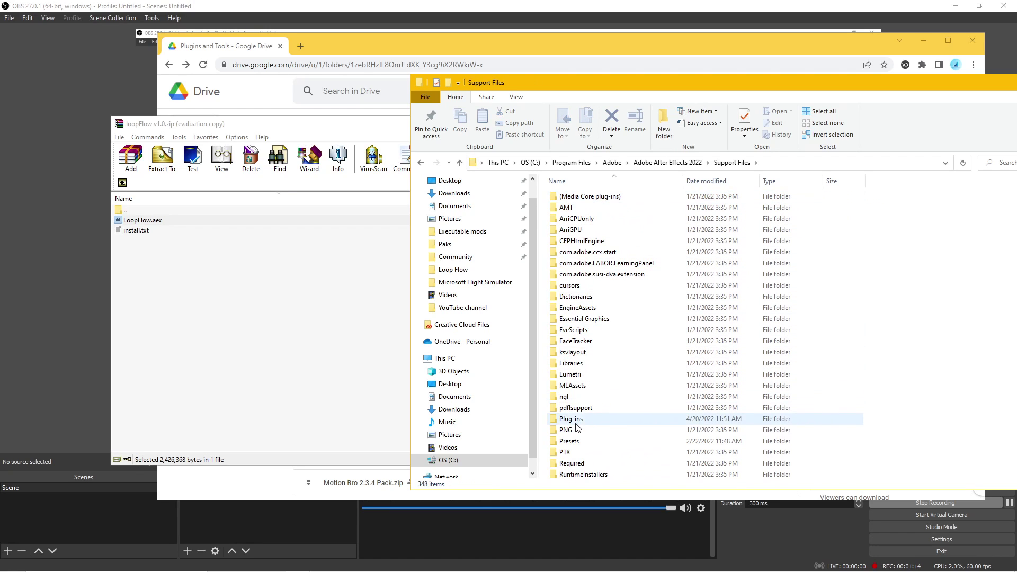
pyautogui.doubleClick(620, 422)
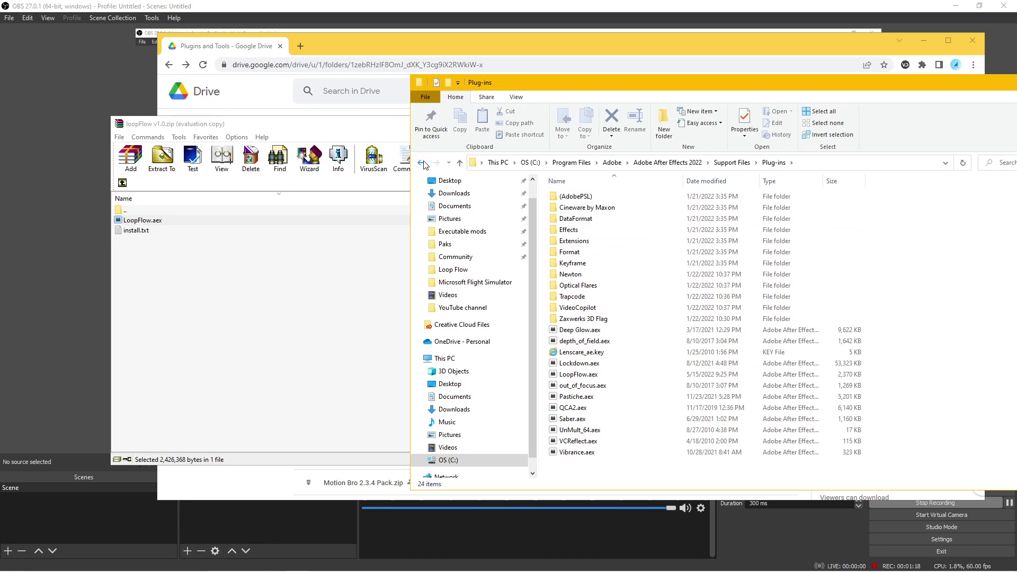
# - Go back to the Loop Flow folder, close the WinRAR archive, and switch to After Effects
pyautogui.click(422, 163)
pyautogui.click(423, 162)
pyautogui.click(423, 162)
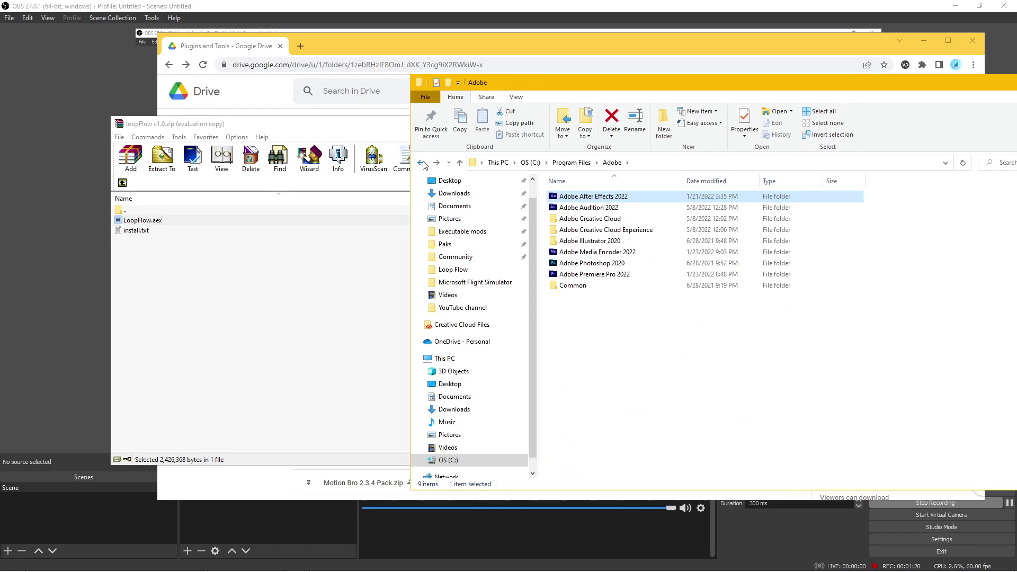
pyautogui.click(423, 162)
pyautogui.click(423, 162)
pyautogui.click(423, 162)
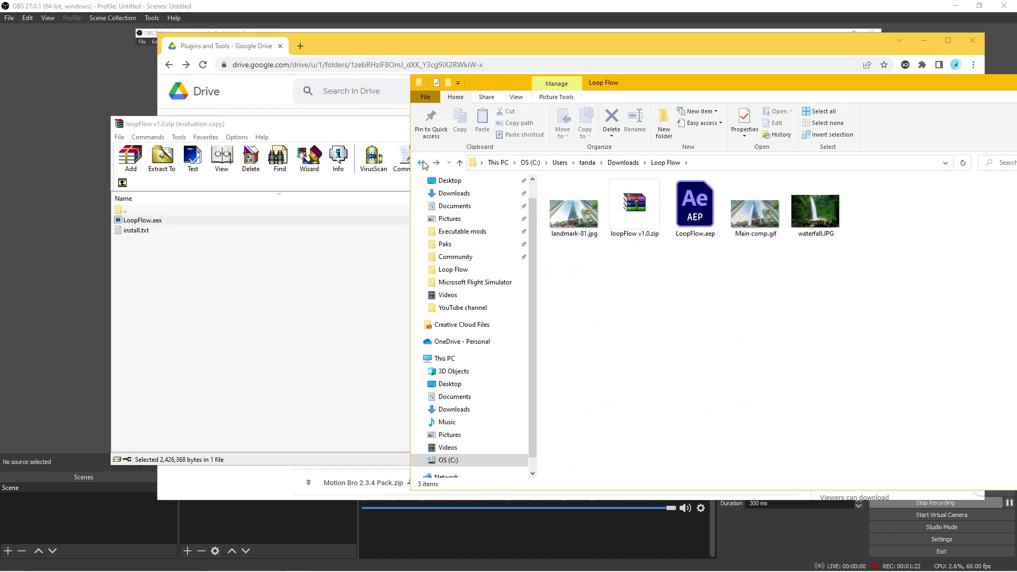
pyautogui.click(285, 123)
pyautogui.click(851, 124)
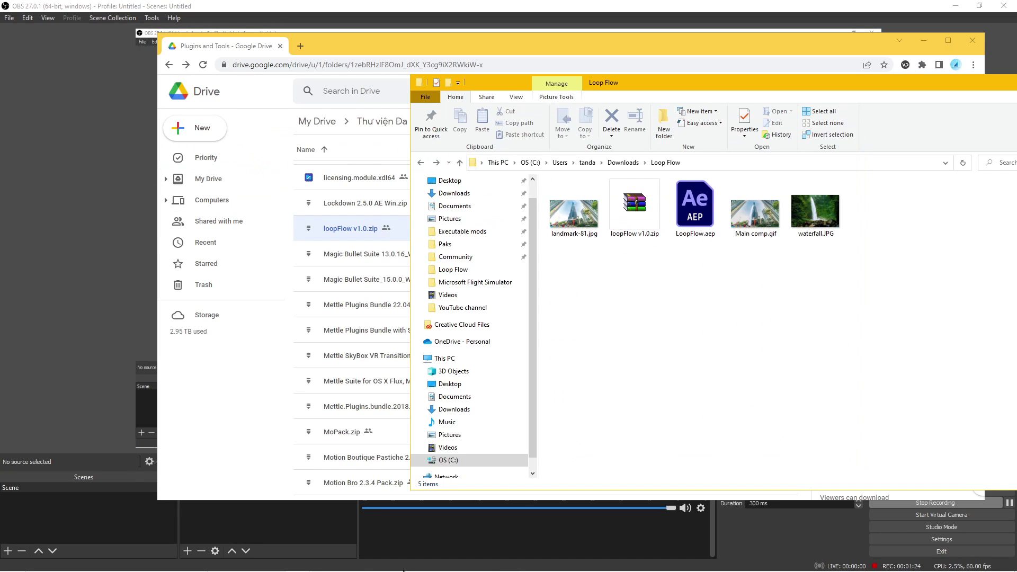
pyautogui.click(454, 563)
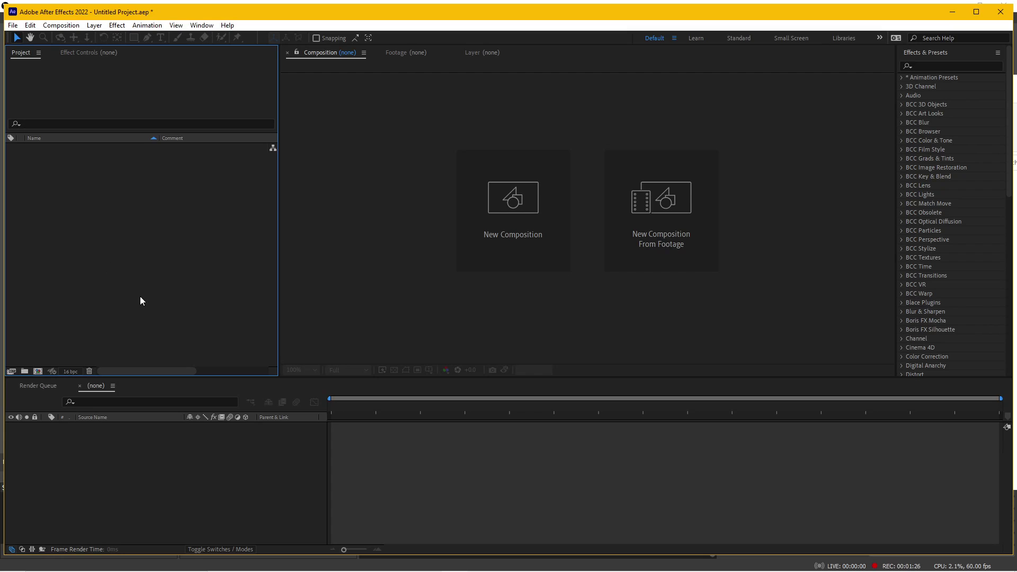
# - Import landmark-81.jpg and build a 15-second landmark-81 composition from it
pyautogui.doubleClick(133, 280)
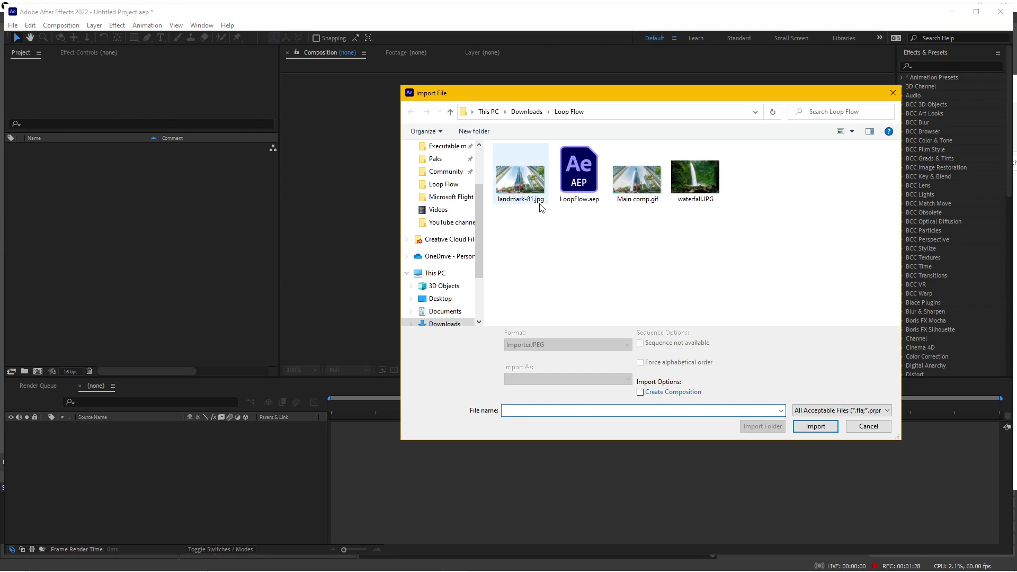
pyautogui.doubleClick(522, 176)
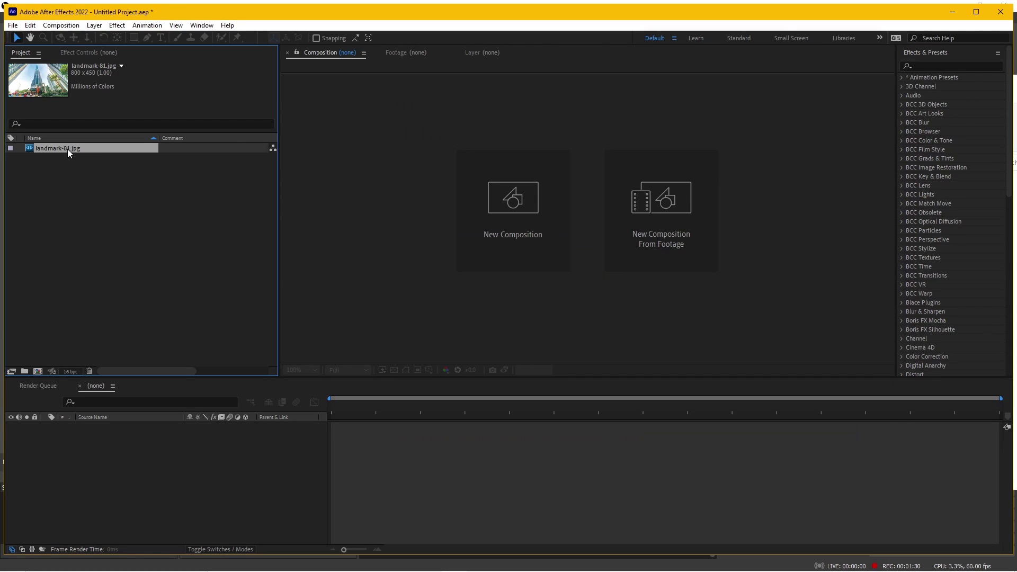
pyautogui.moveTo(68, 151); pyautogui.dragTo(38, 371)
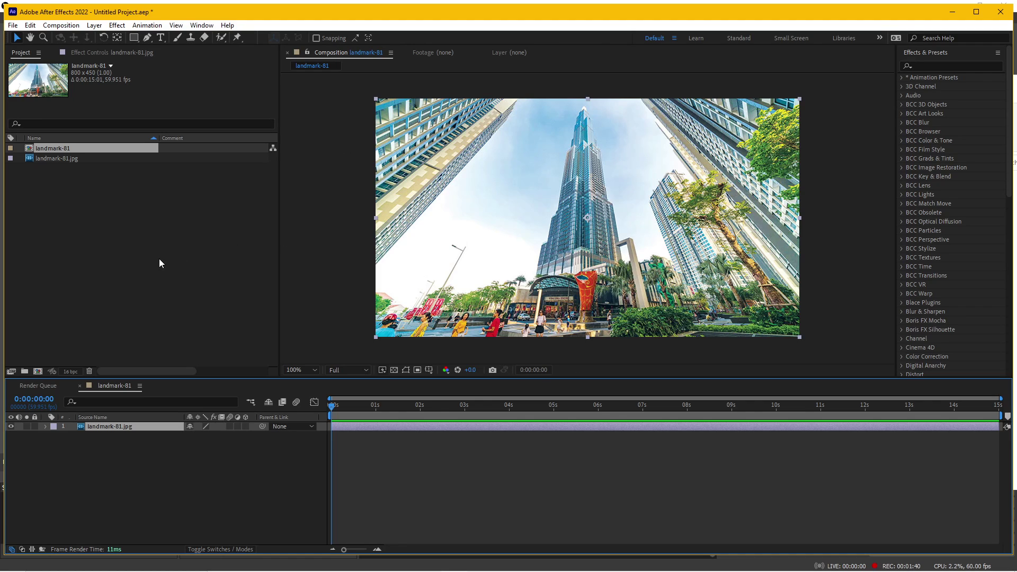
pyautogui.doubleClick(116, 247)
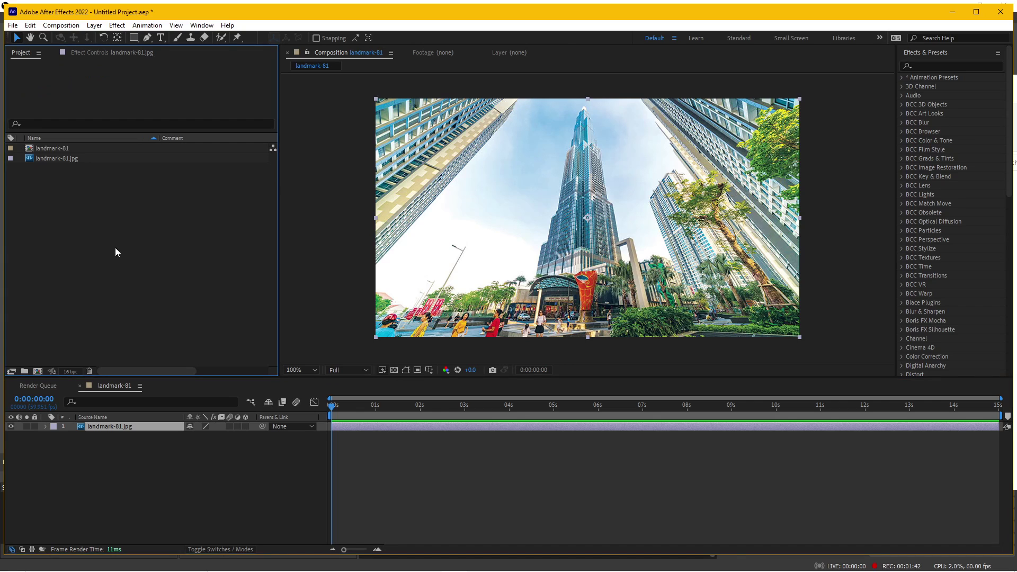
# - Import and preview waterfall.JPG, then make a 15-second waterfall composition from it
pyautogui.doubleClick(700, 177)
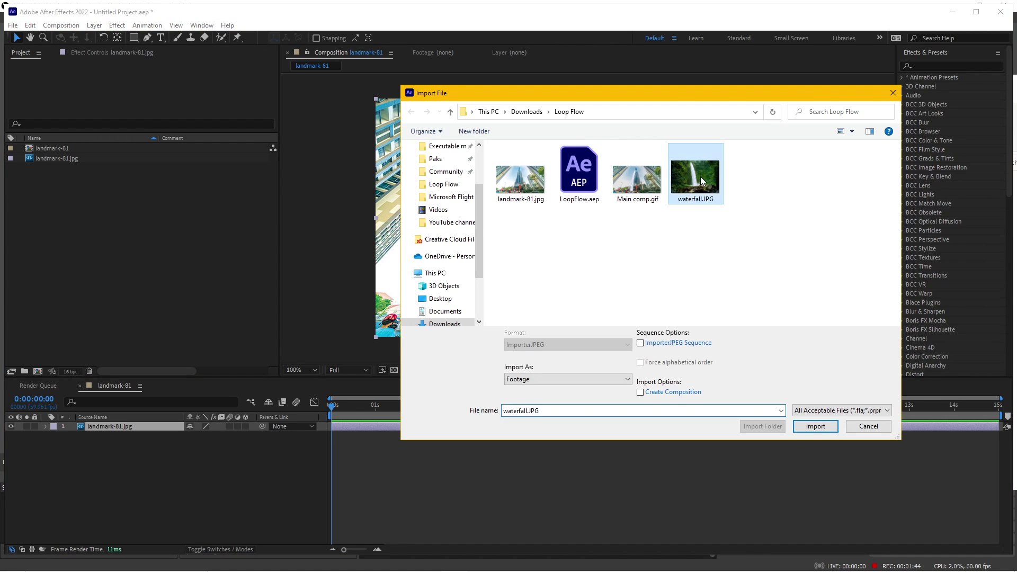
pyautogui.doubleClick(60, 169)
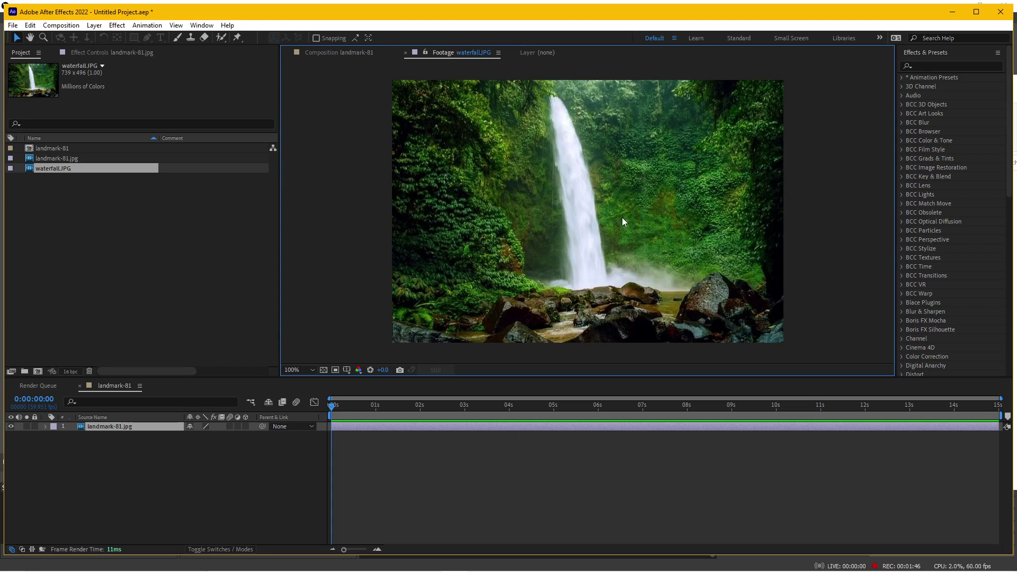
pyautogui.scroll(2, 622, 218)
pyautogui.scroll(-2, 608, 199)
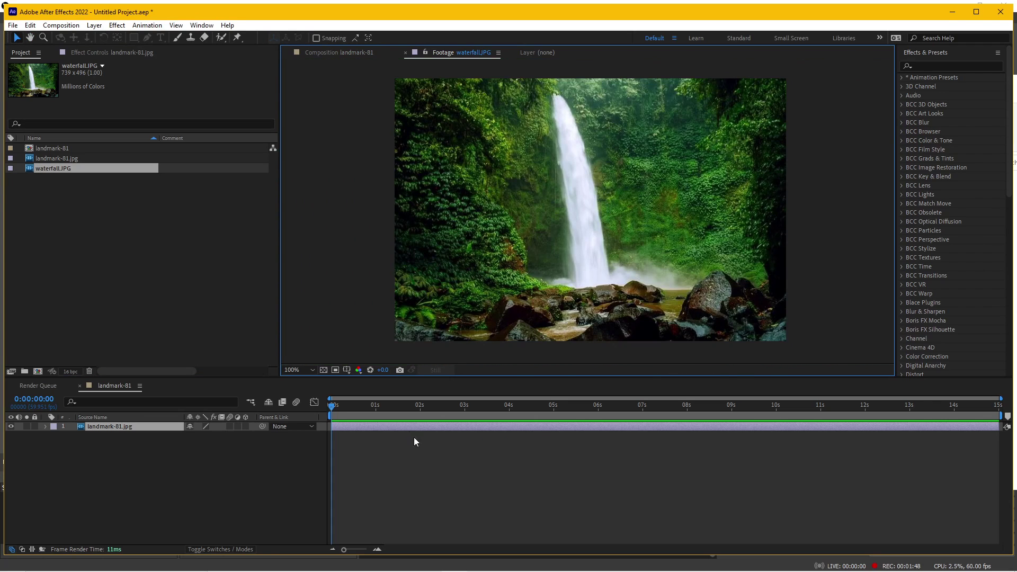
pyautogui.moveTo(348, 403); pyautogui.dragTo(729, 403)
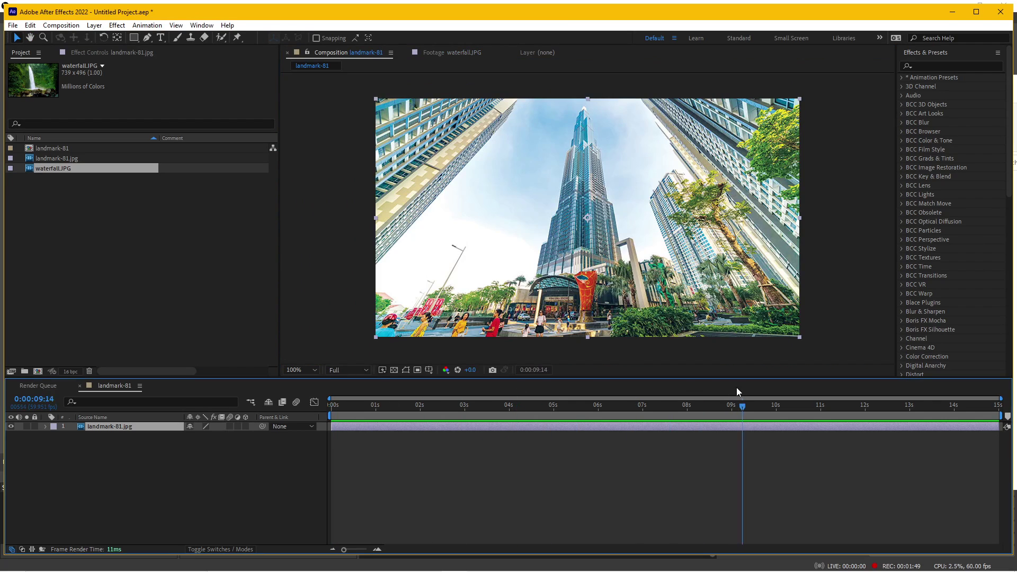
pyautogui.doubleClick(54, 167)
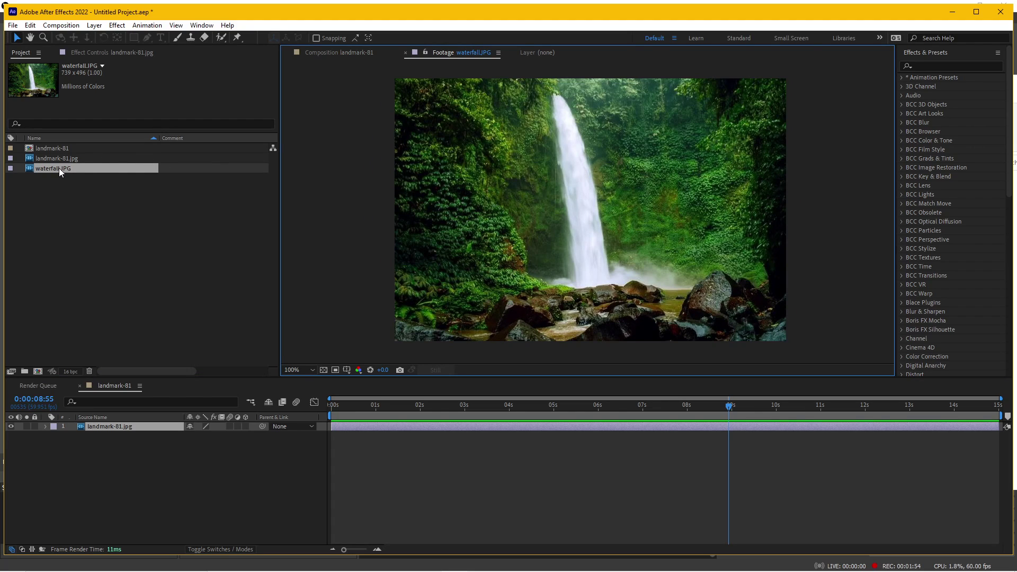
pyautogui.moveTo(59, 167); pyautogui.dragTo(59, 278)
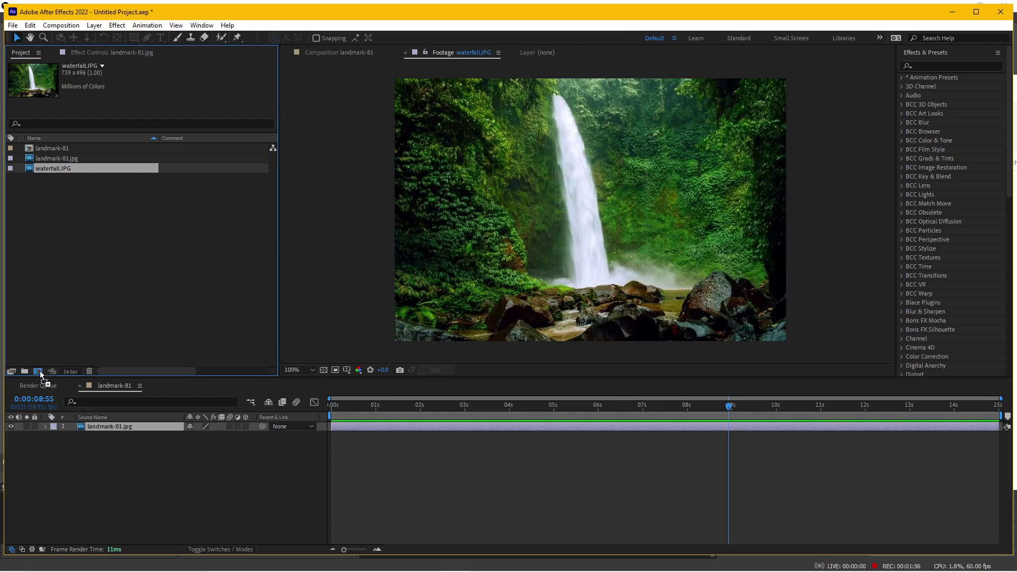
pyautogui.moveTo(39, 371); pyautogui.dragTo(40, 371)
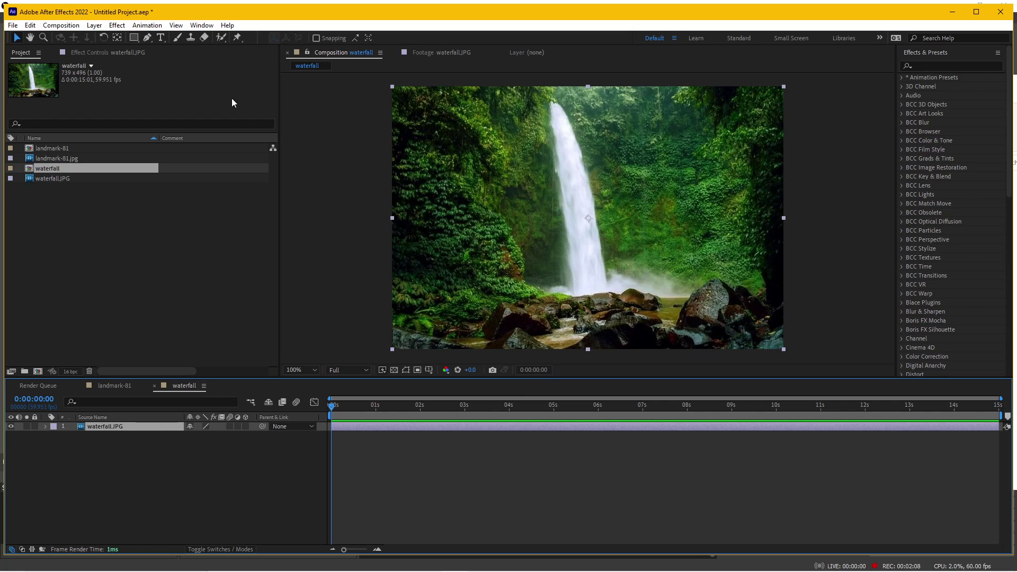
# - Apply Effect > irrealix > loopFlow to the waterfall.JPG layer and scrub the timeline to preview
pyautogui.click(114, 27)
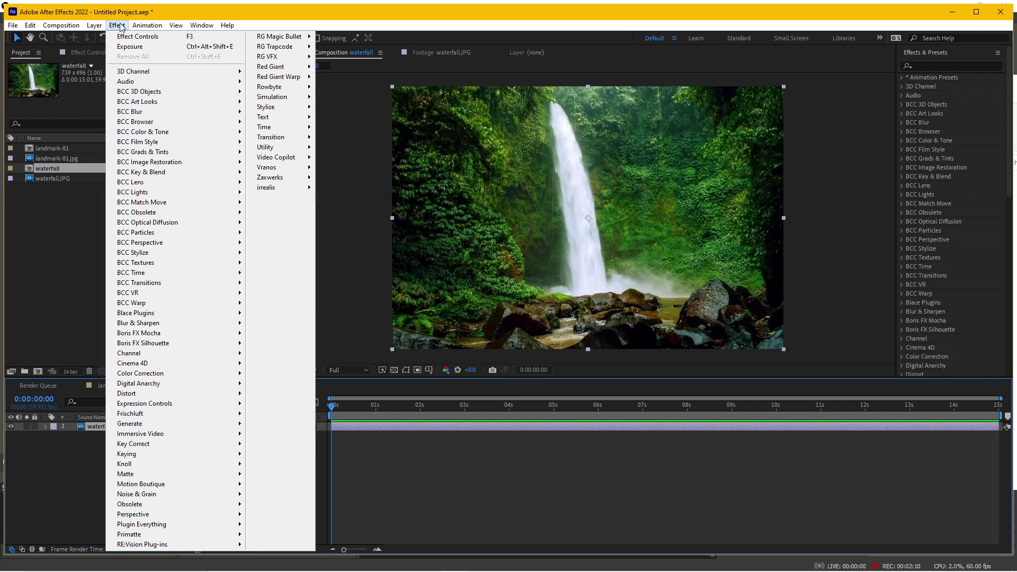
pyautogui.moveTo(278, 189)
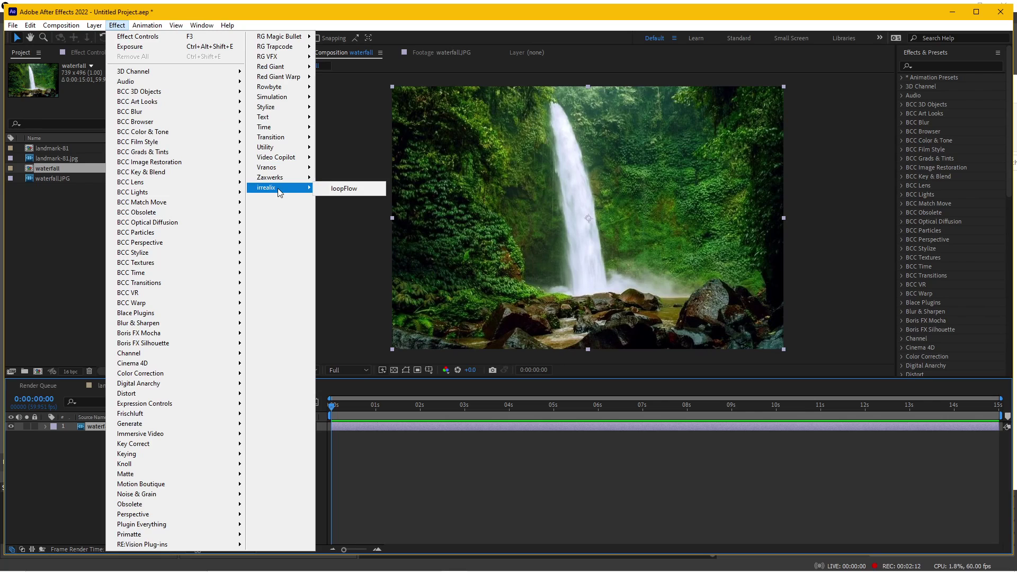
pyautogui.click(351, 190)
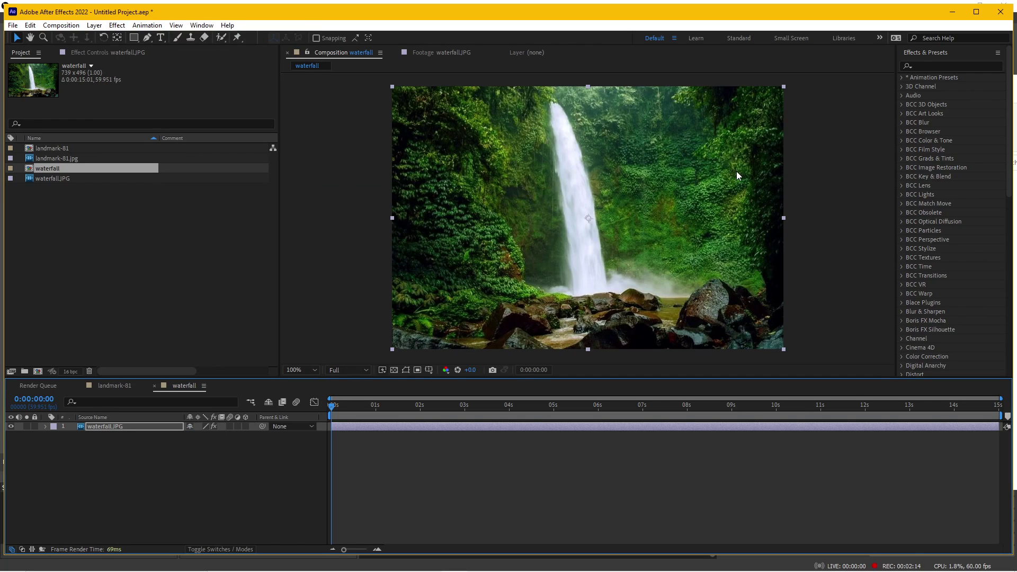
pyautogui.moveTo(335, 411); pyautogui.dragTo(245, 416)
pyautogui.moveTo(435, 406); pyautogui.dragTo(245, 418)
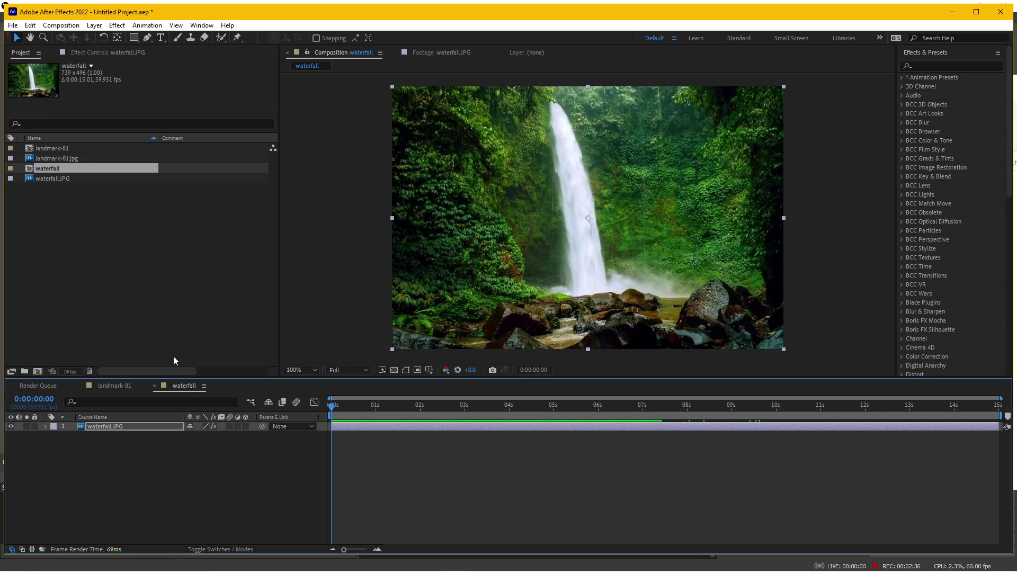
pyautogui.press('Return')
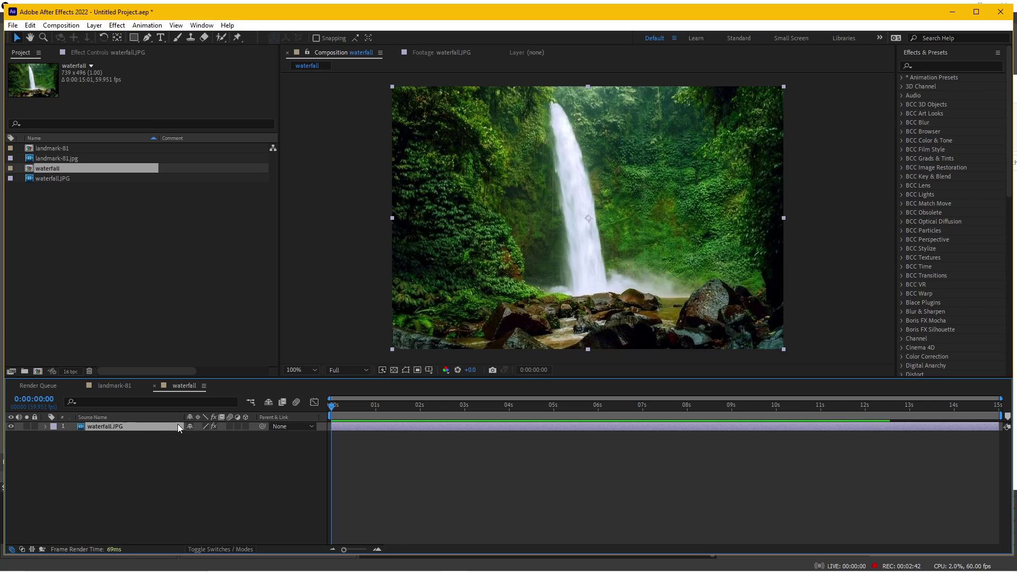
# - Zoom to 200% and trace a Pen mask down the waterfall's left edge
pyautogui.click(150, 38)
pyautogui.press('.')
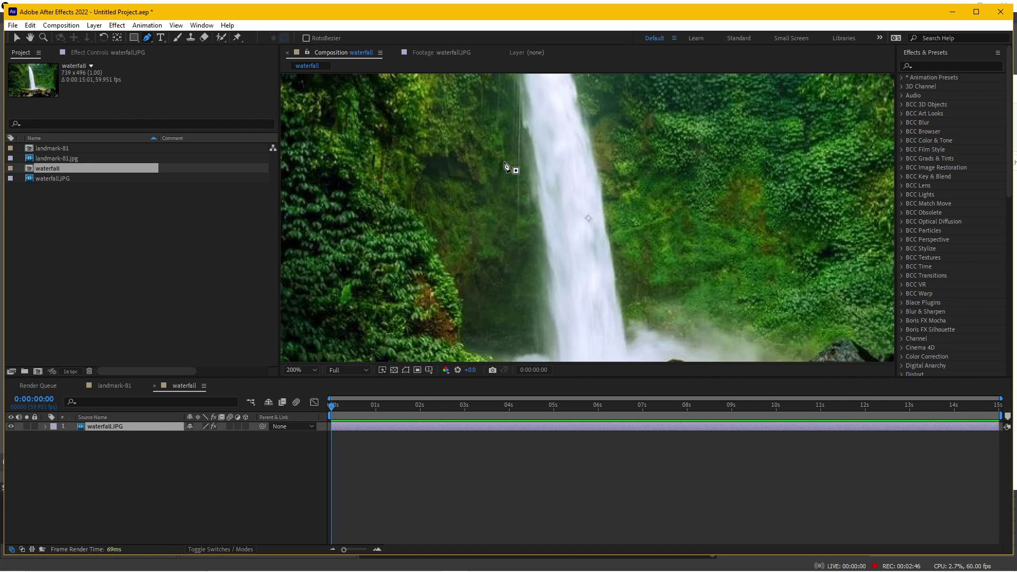
pyautogui.moveTo(454, 374); pyautogui.dragTo(454, 474)
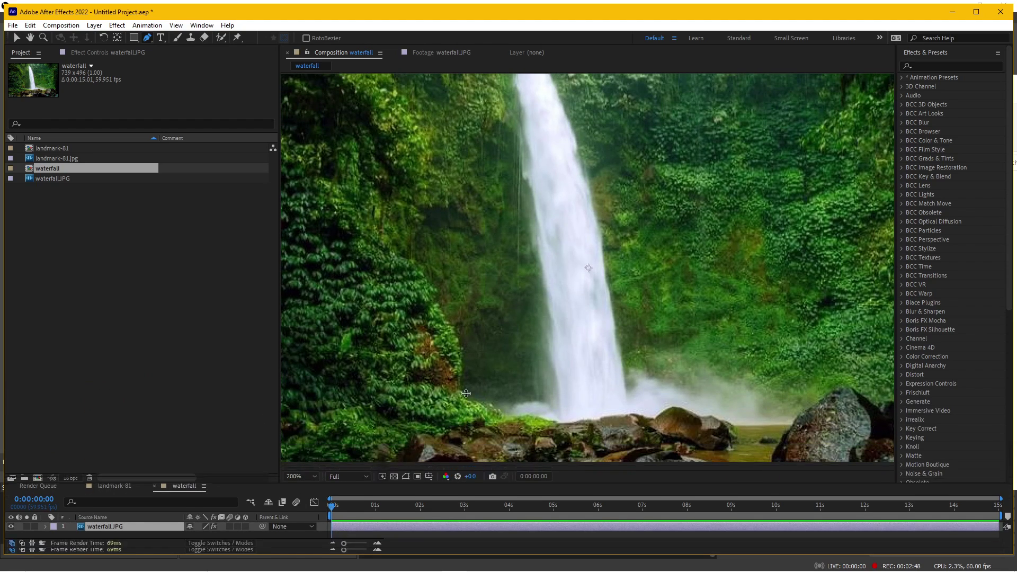
pyautogui.scroll(3, 465, 174)
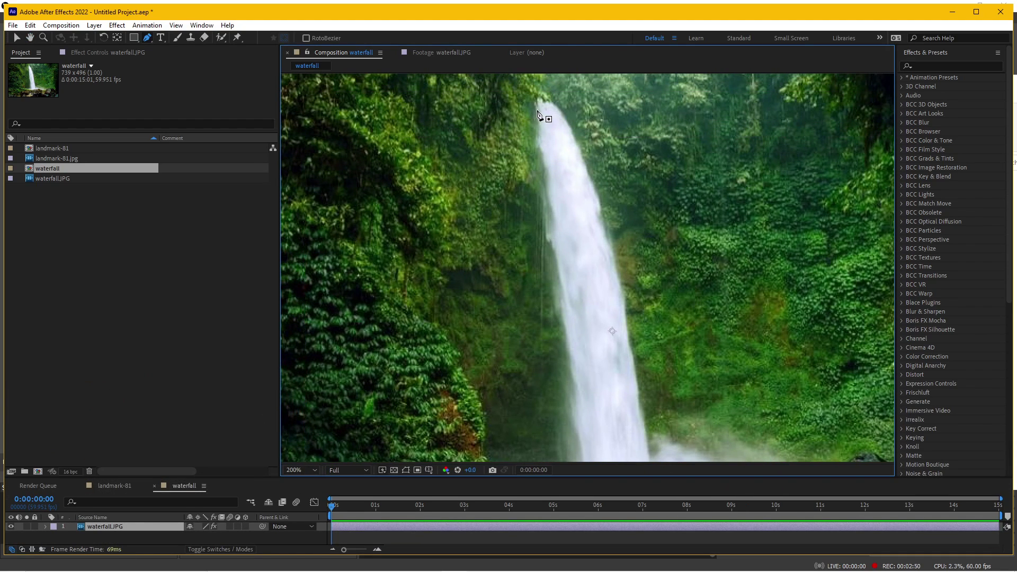
pyautogui.click(534, 106)
pyautogui.moveTo(539, 142); pyautogui.dragTo(545, 178)
pyautogui.moveTo(546, 212); pyautogui.dragTo(547, 224)
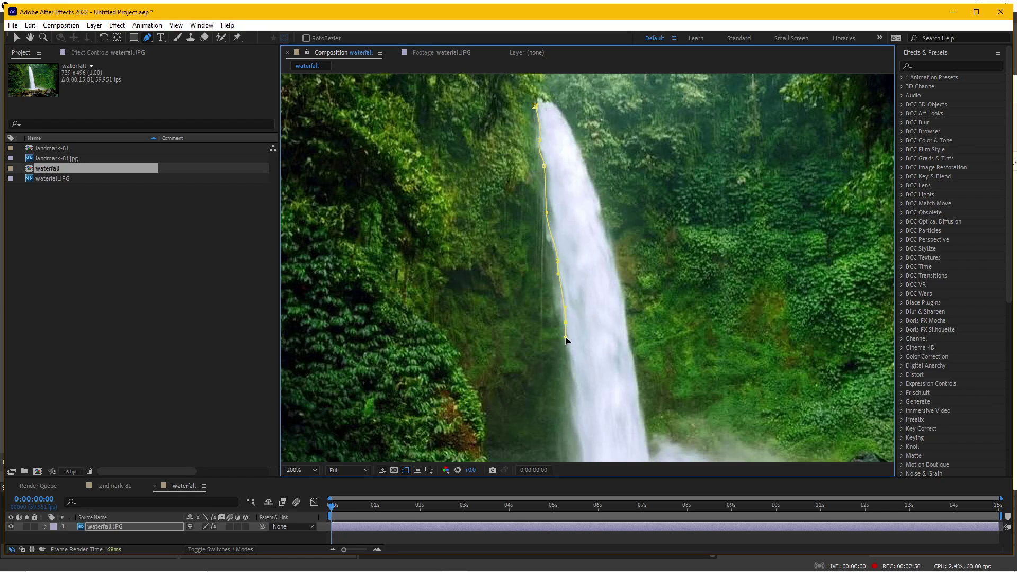
pyautogui.moveTo(567, 345); pyautogui.dragTo(605, 201)
pyautogui.moveTo(588, 251); pyautogui.dragTo(589, 269)
pyautogui.moveTo(595, 310); pyautogui.dragTo(597, 319)
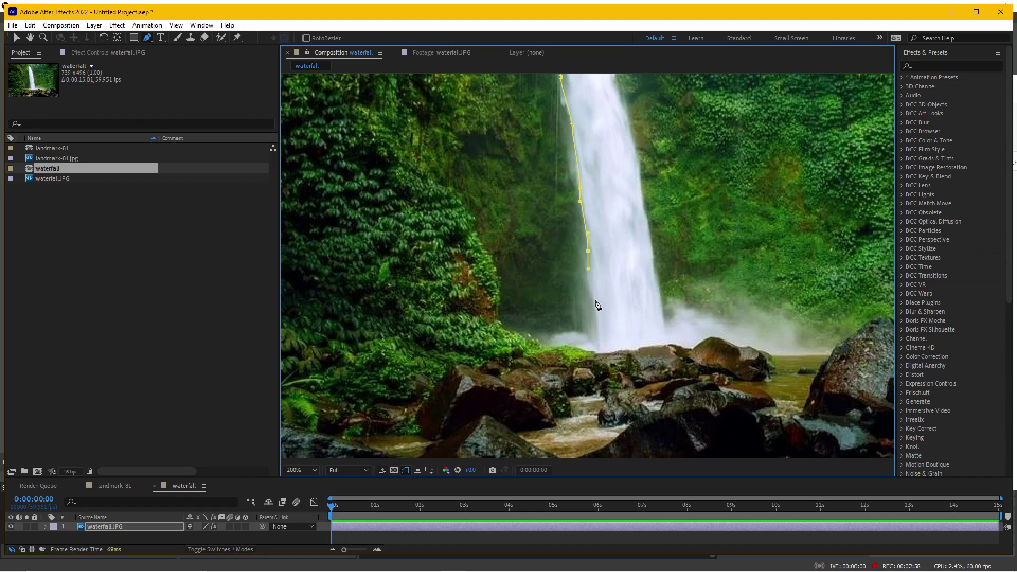
pyautogui.click(600, 344)
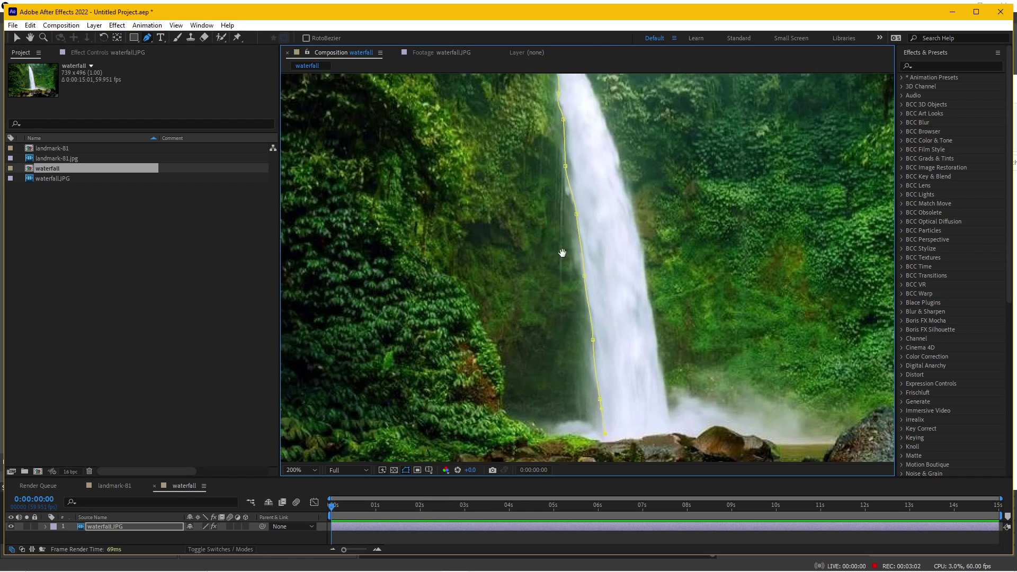
# - Reselect the waterfall layer and reposition the view at the top of the falls
pyautogui.moveTo(610, 241); pyautogui.dragTo(564, 193)
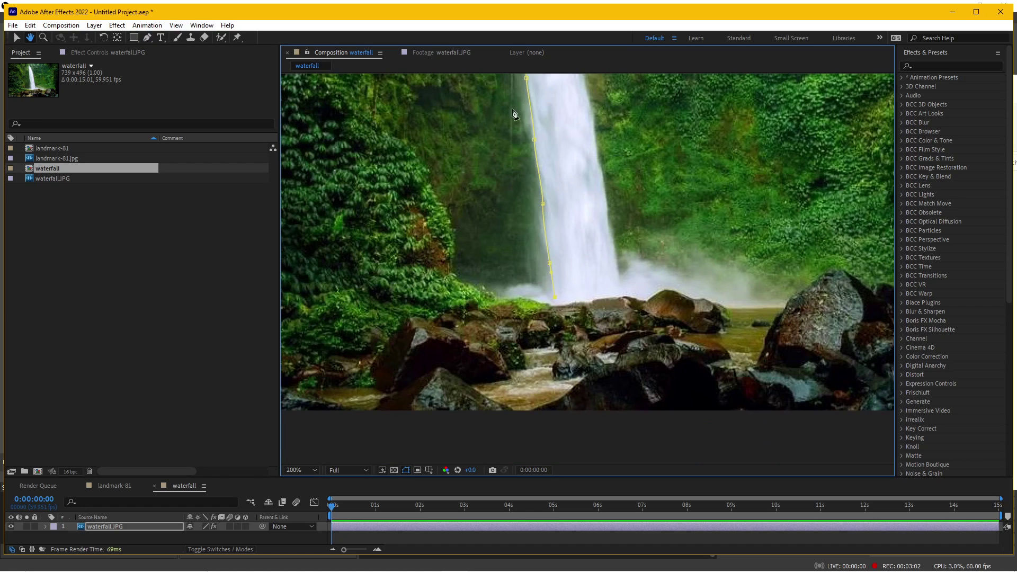
pyautogui.click(452, 538)
pyautogui.moveTo(541, 209)
pyautogui.mouseDown()
pyautogui.moveTo(544, 237)
pyautogui.moveTo(506, 252)
pyautogui.mouseUp()
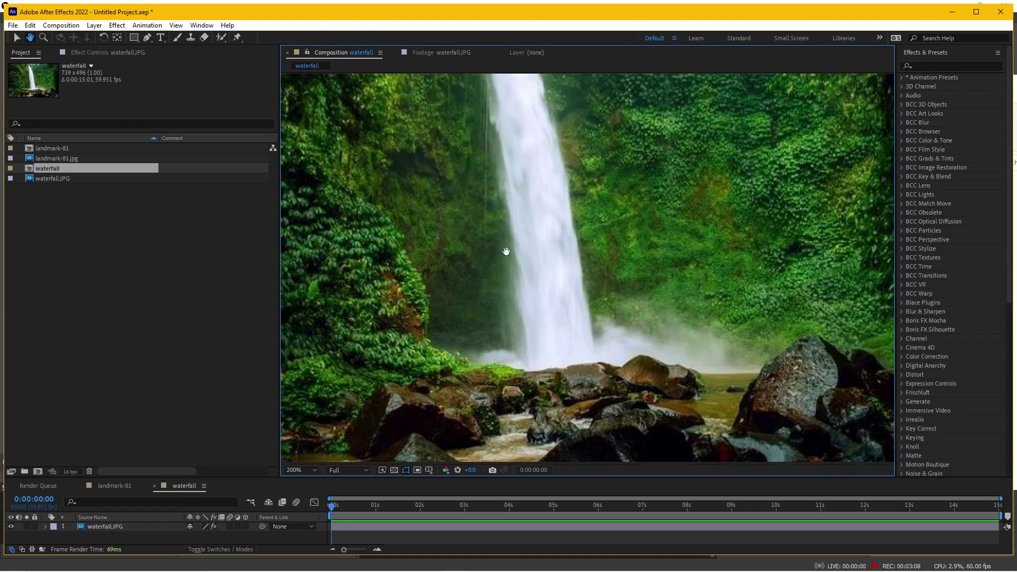
pyautogui.press('g')
pyautogui.click(398, 526)
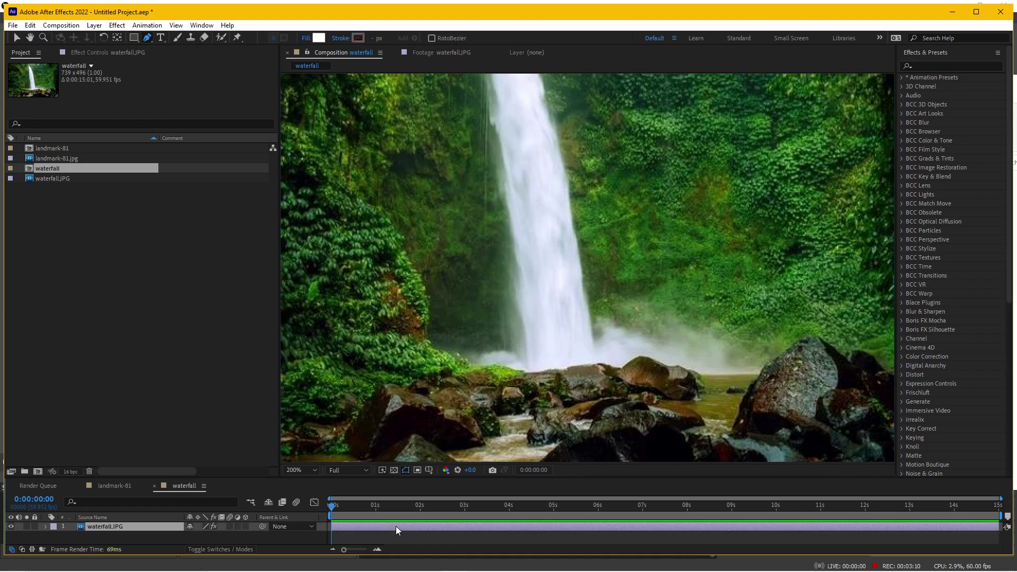
pyautogui.press('h')
pyautogui.moveTo(524, 123); pyautogui.dragTo(512, 283)
pyautogui.press('g')
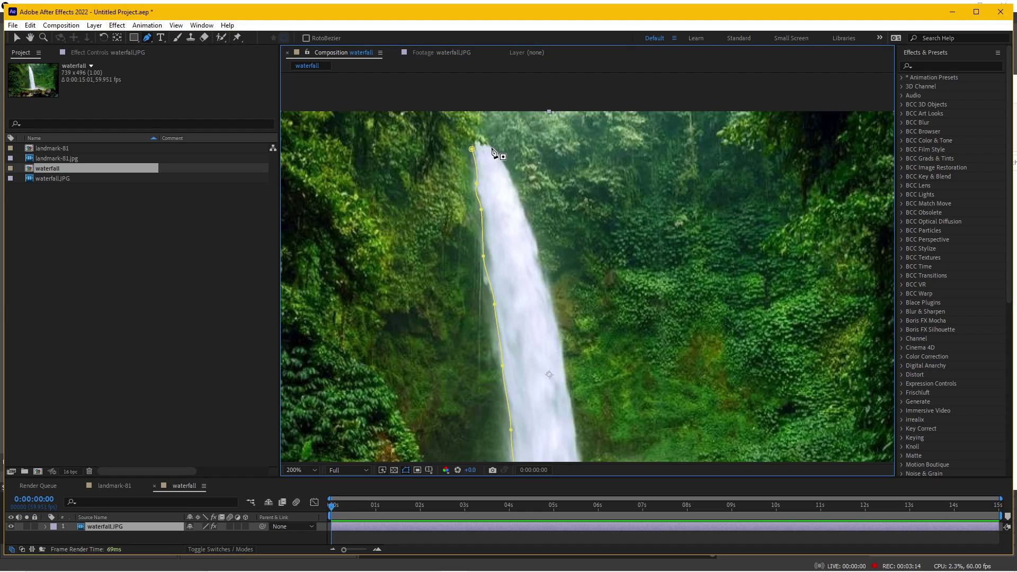
# - Draw a second mask down the waterfall's right edge to its base
pyautogui.click(491, 147)
pyautogui.click(517, 197)
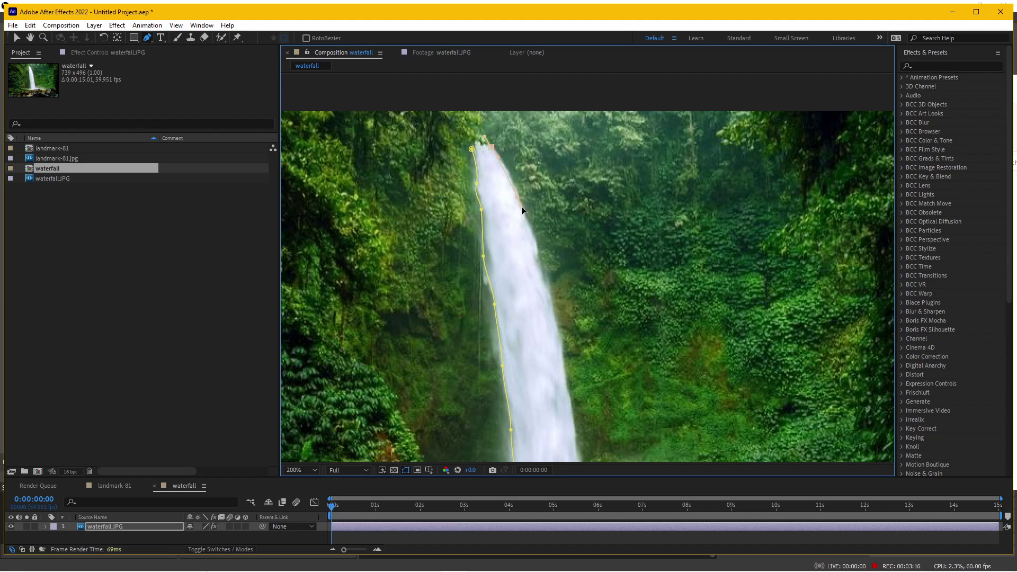
pyautogui.click(524, 215)
pyautogui.click(538, 246)
pyautogui.click(538, 258)
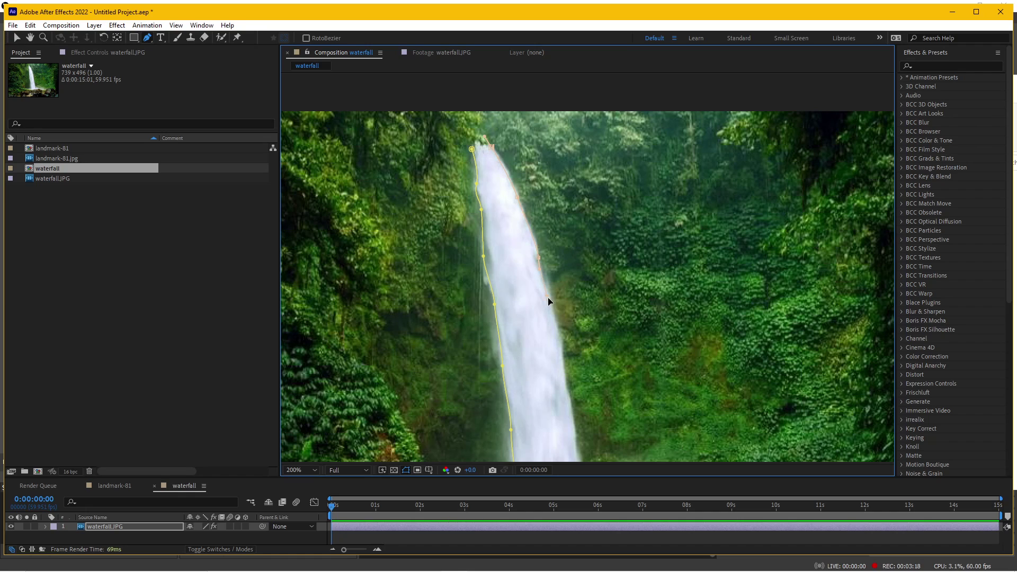
pyautogui.moveTo(560, 329); pyautogui.dragTo(558, 239)
pyautogui.moveTo(557, 270); pyautogui.dragTo(558, 278)
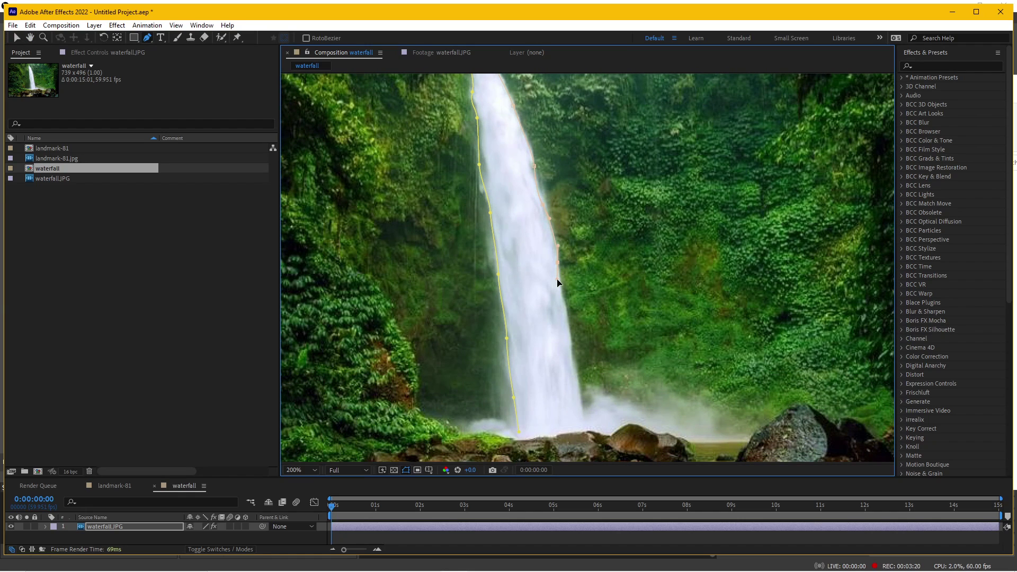
pyautogui.moveTo(569, 328); pyautogui.dragTo(570, 336)
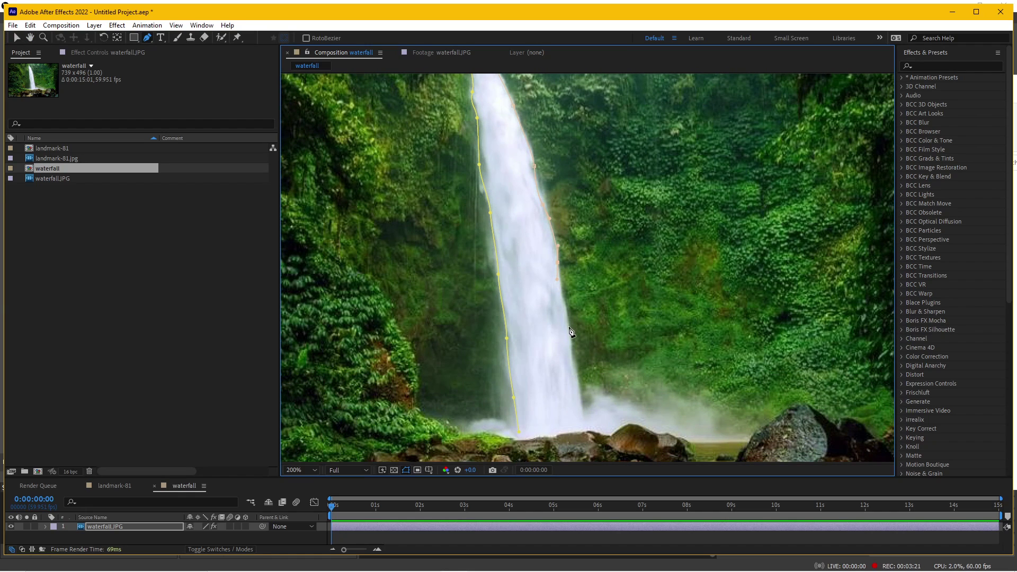
pyautogui.click(583, 421)
pyautogui.moveTo(541, 254); pyautogui.dragTo(558, 261)
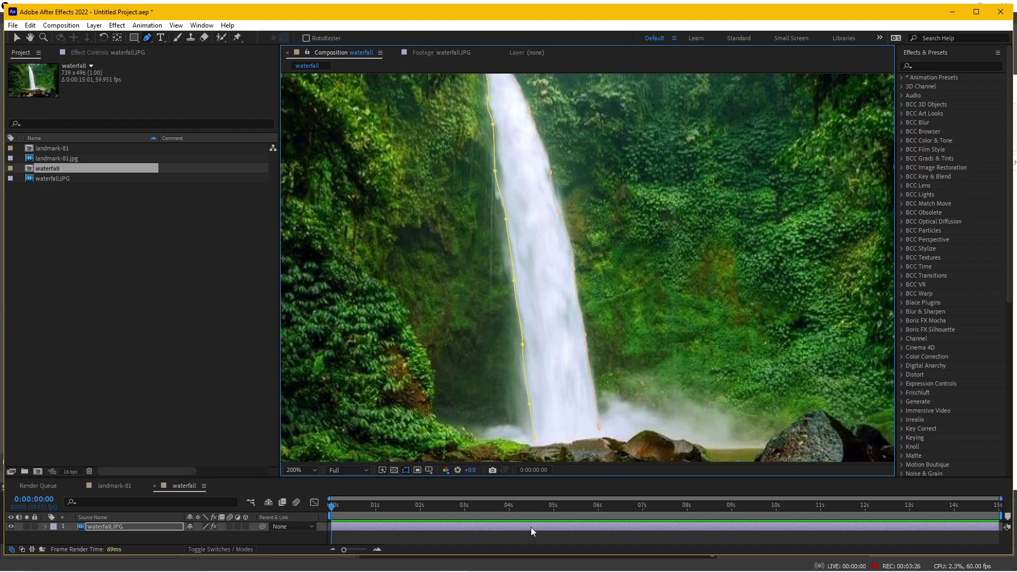
pyautogui.click(493, 536)
pyautogui.click(494, 527)
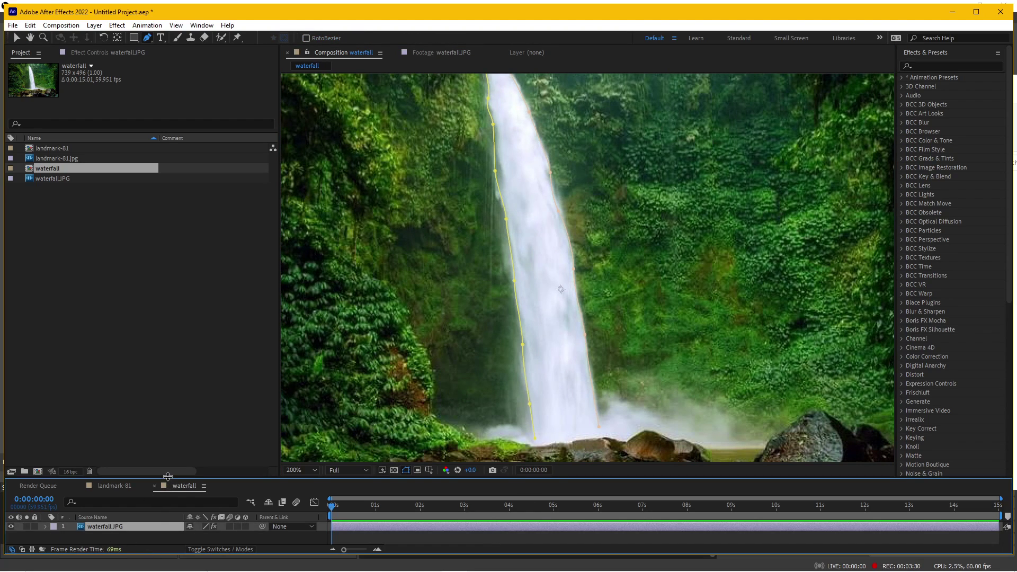
pyautogui.moveTo(167, 477); pyautogui.dragTo(168, 411)
# - Expand the layer's masks and set Mask 2's colour to red (FF0000)
pyautogui.click(46, 459)
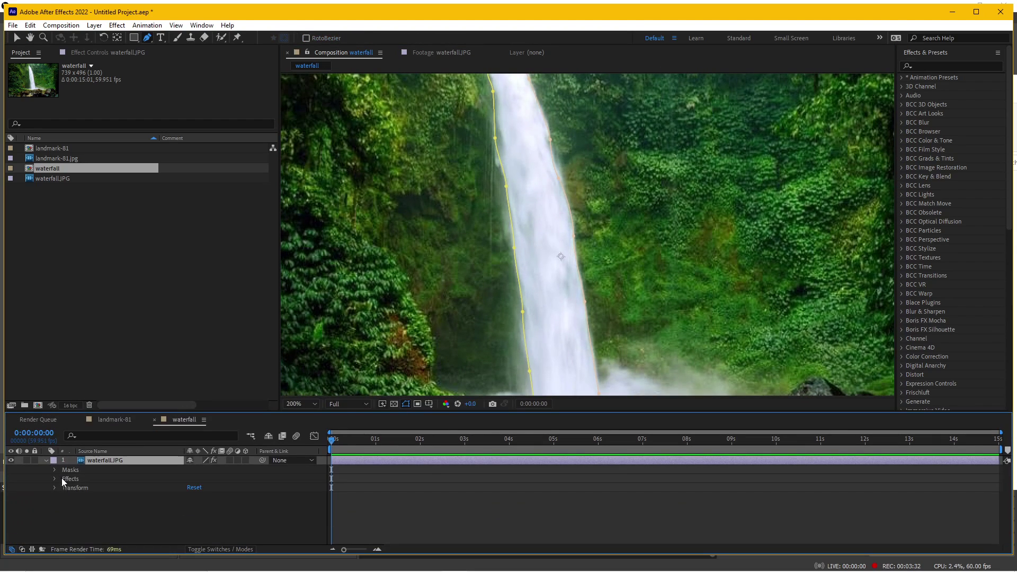
pyautogui.click(55, 469)
pyautogui.click(73, 488)
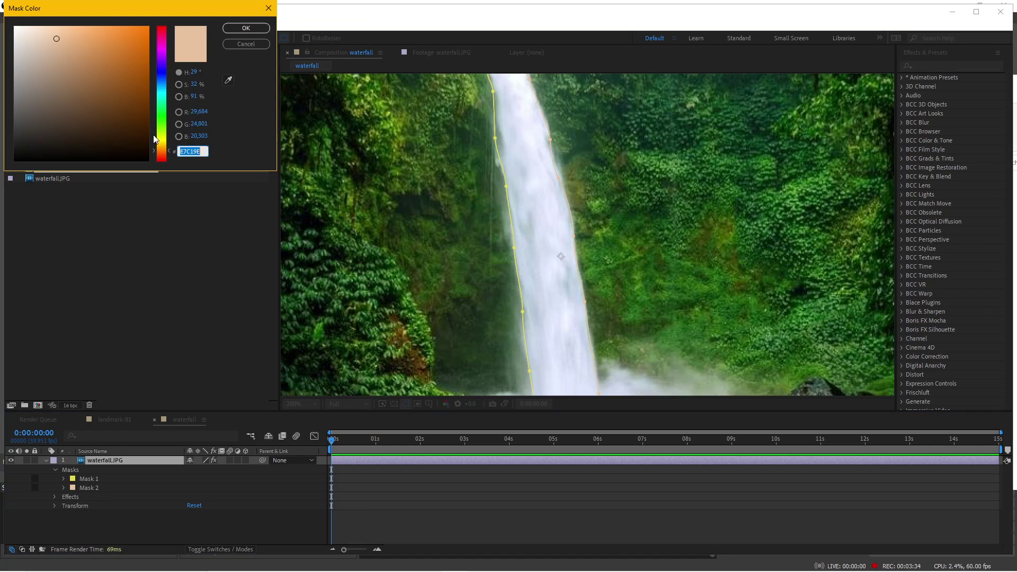
pyautogui.moveTo(161, 46); pyautogui.dragTo(164, 21)
pyautogui.click(121, 38)
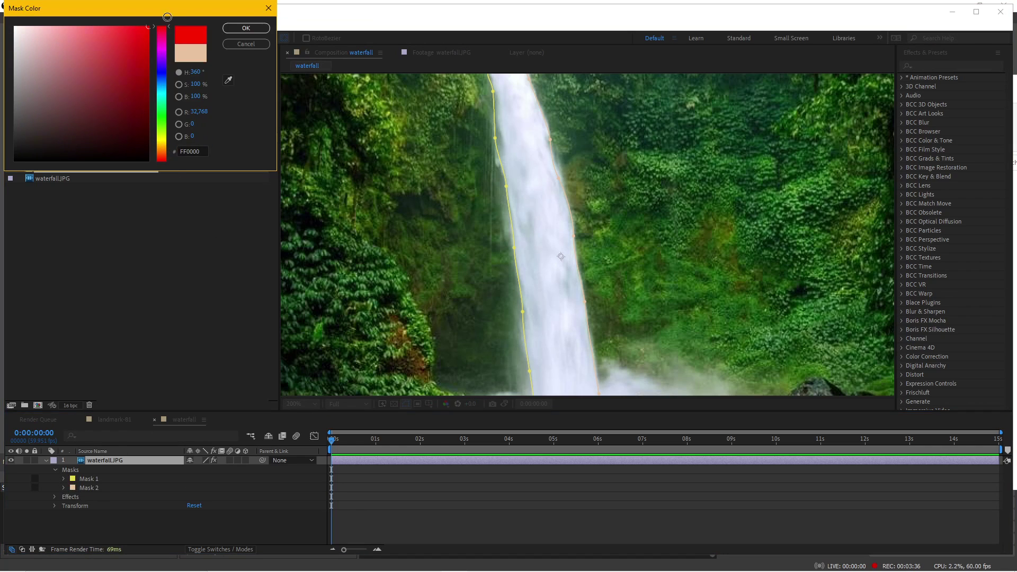
pyautogui.click(247, 28)
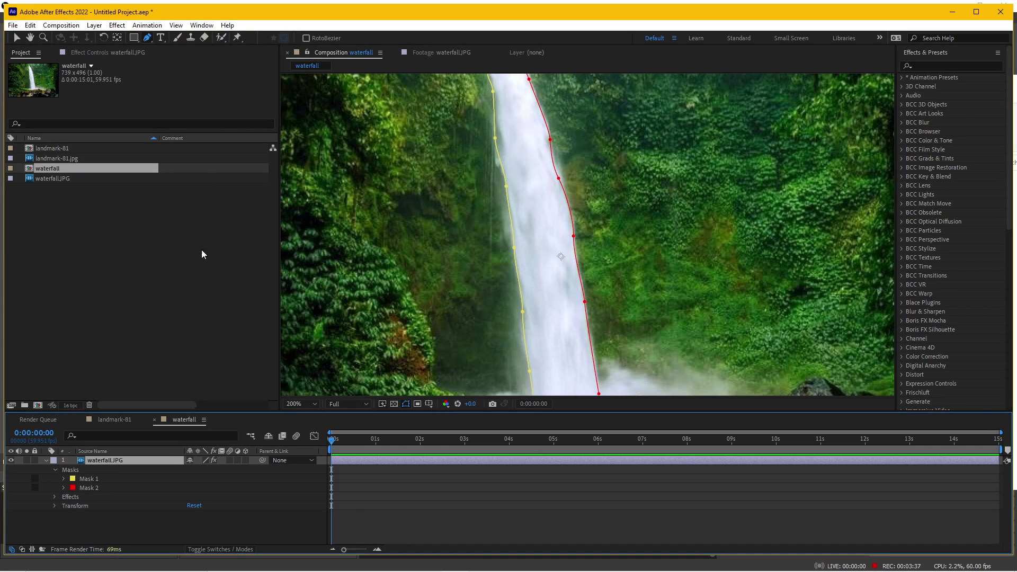
# - Change Mask 1's colour to blue
pyautogui.click(72, 479)
pyautogui.click(162, 72)
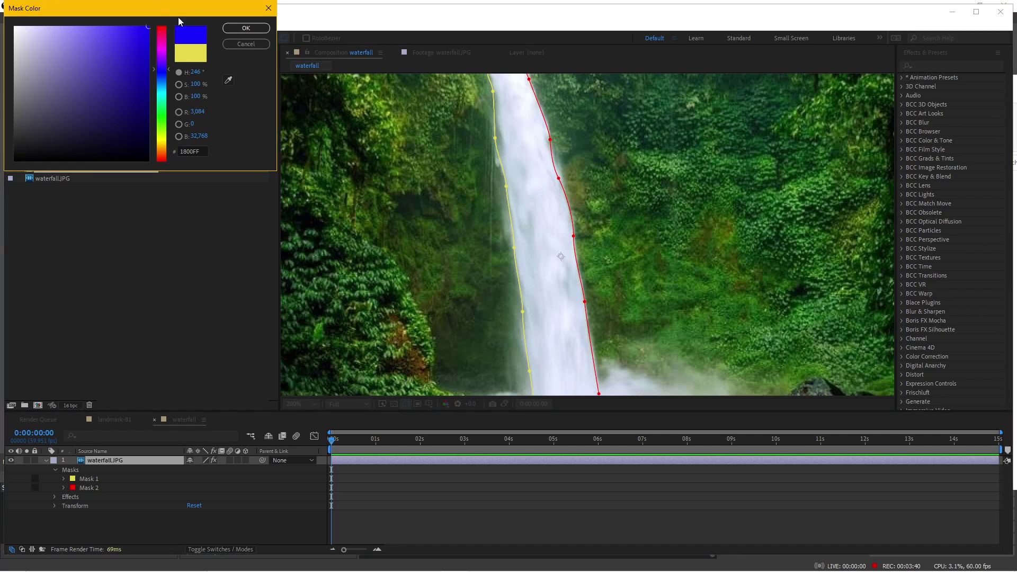
pyautogui.click(246, 28)
pyautogui.click(472, 499)
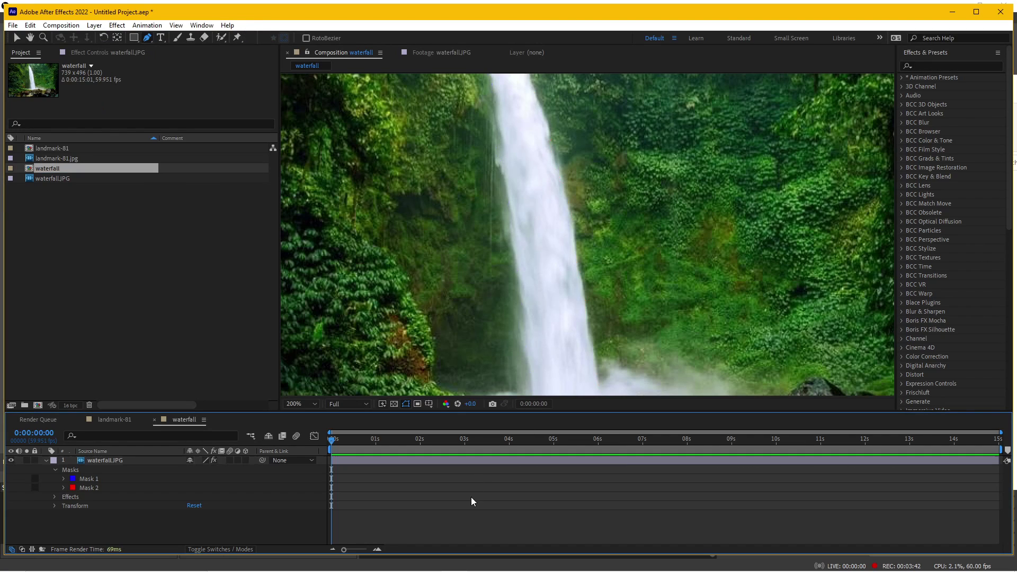
pyautogui.click(379, 463)
pyautogui.moveTo(625, 199)
pyautogui.mouseDown()
pyautogui.moveTo(632, 268)
pyautogui.moveTo(606, 211)
pyautogui.moveTo(622, 245)
pyautogui.moveTo(632, 332)
pyautogui.moveTo(620, 340)
pyautogui.moveTo(624, 232)
pyautogui.moveTo(633, 288)
pyautogui.mouseUp()
# - Open the waterfall layer's Effect Controls and expand loopFlow's Mask 1 settings
pyautogui.press('g')
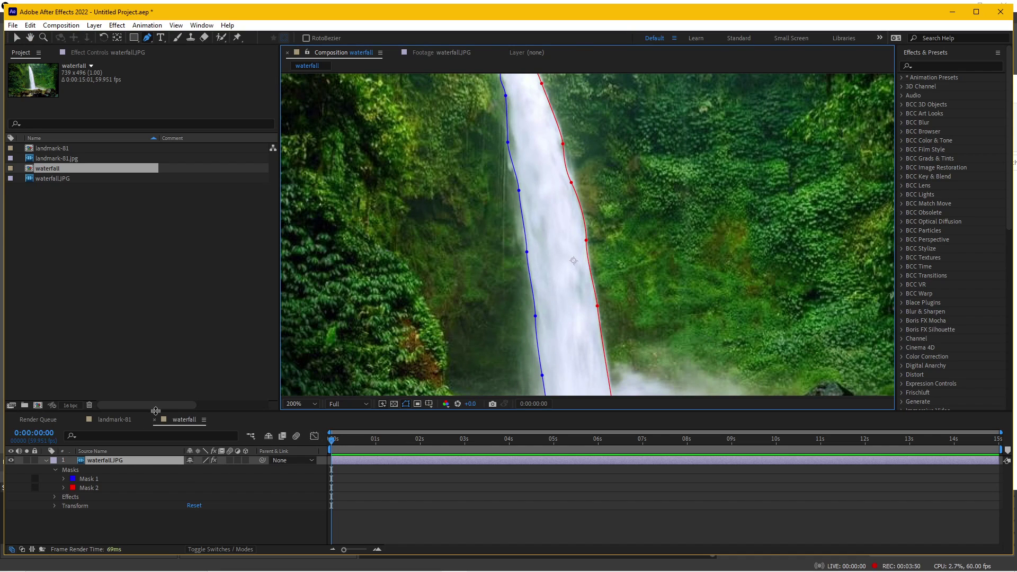
pyautogui.moveTo(155, 411); pyautogui.dragTo(156, 469)
pyautogui.click(103, 53)
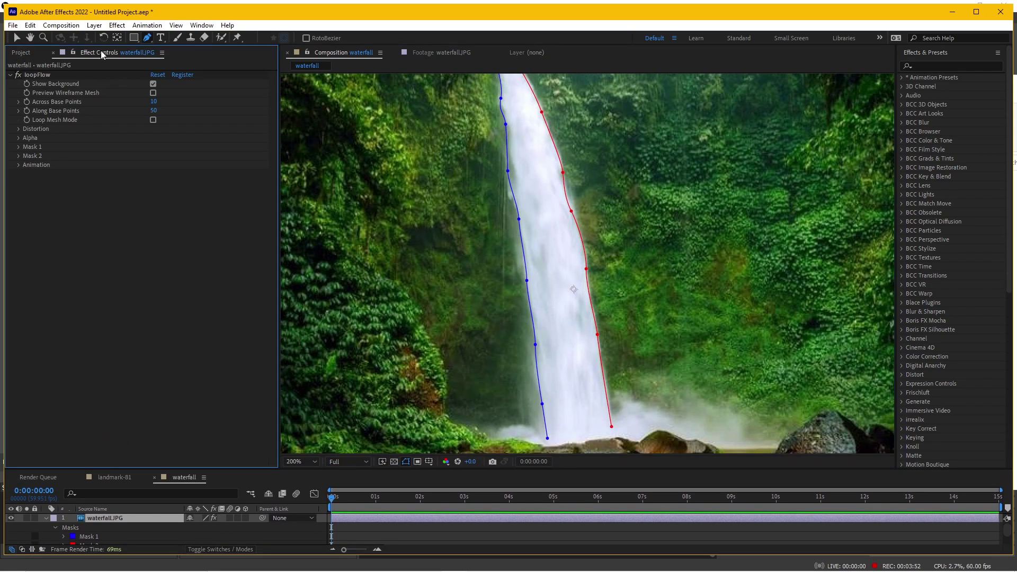
pyautogui.click(52, 75)
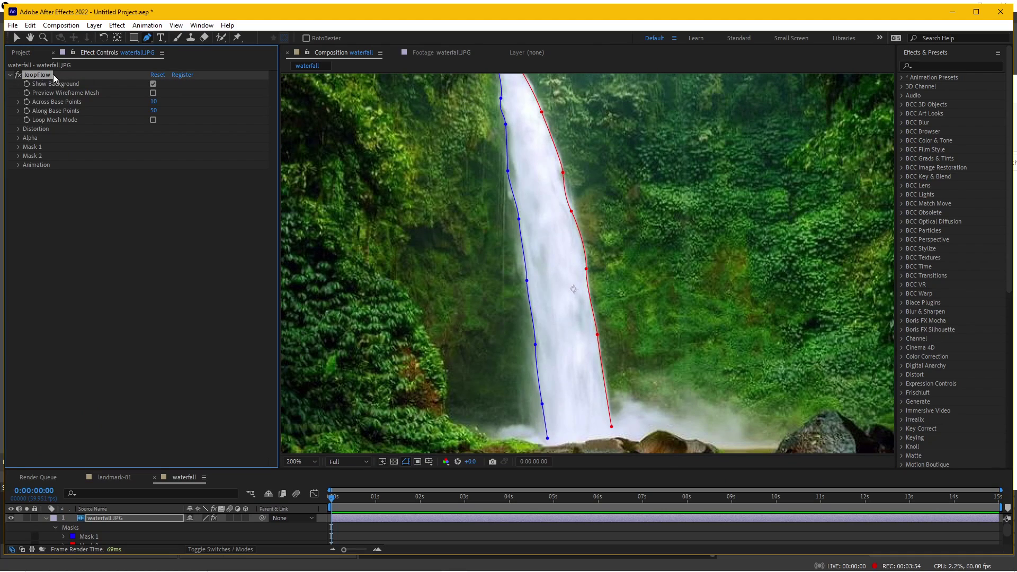
pyautogui.click(19, 148)
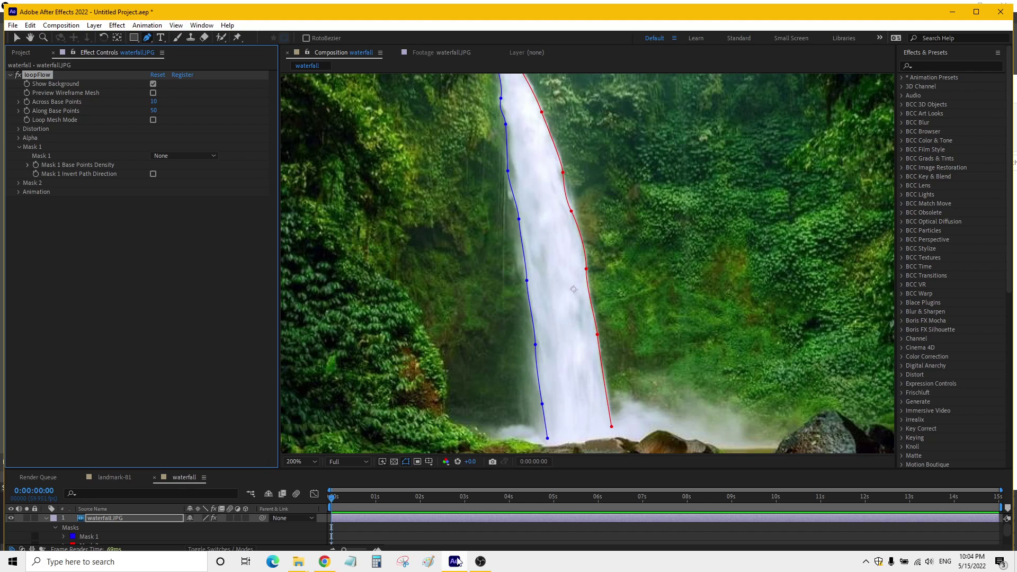
pyautogui.click(480, 562)
pyautogui.click(454, 561)
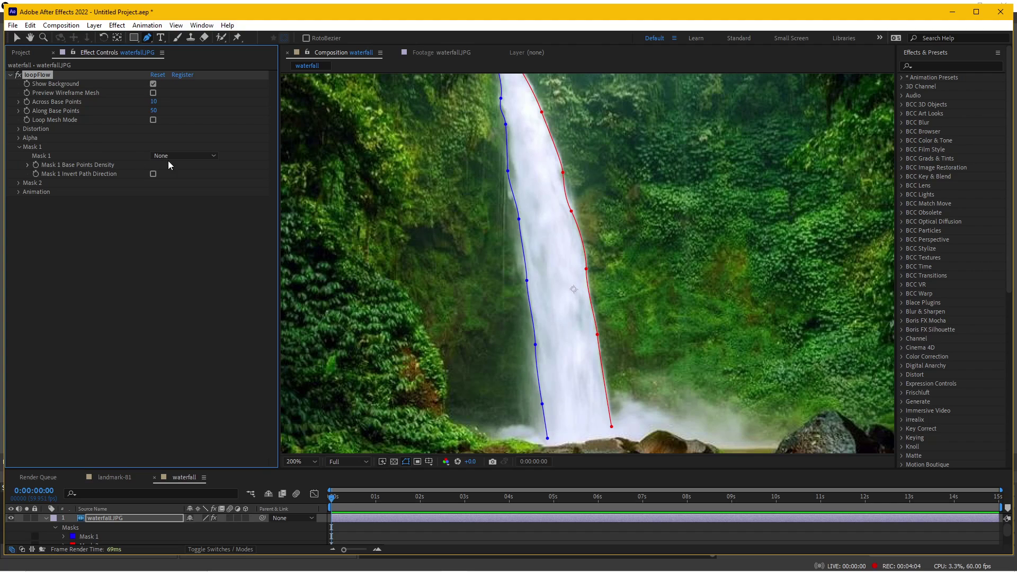
# - Set loopFlow's Mask 1 dropdown to Mask 1 and Mask 2 dropdown to Mask 2
pyautogui.click(185, 156)
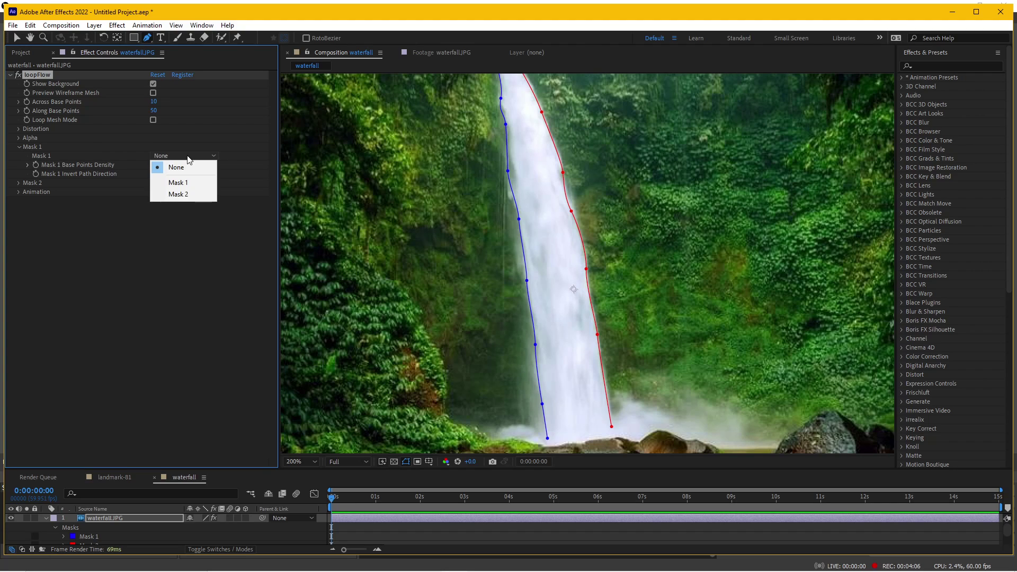
pyautogui.click(179, 183)
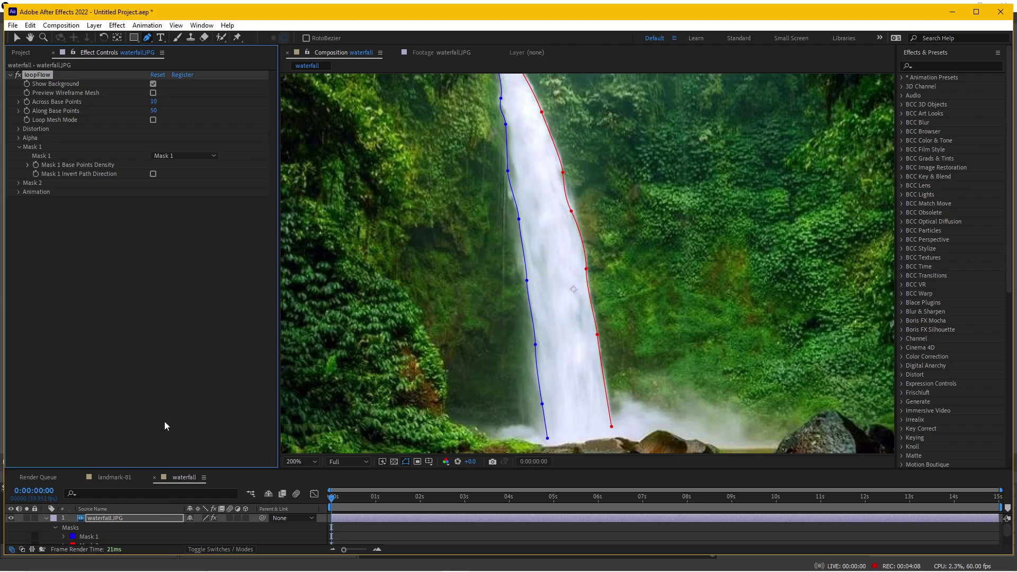
pyautogui.click(20, 183)
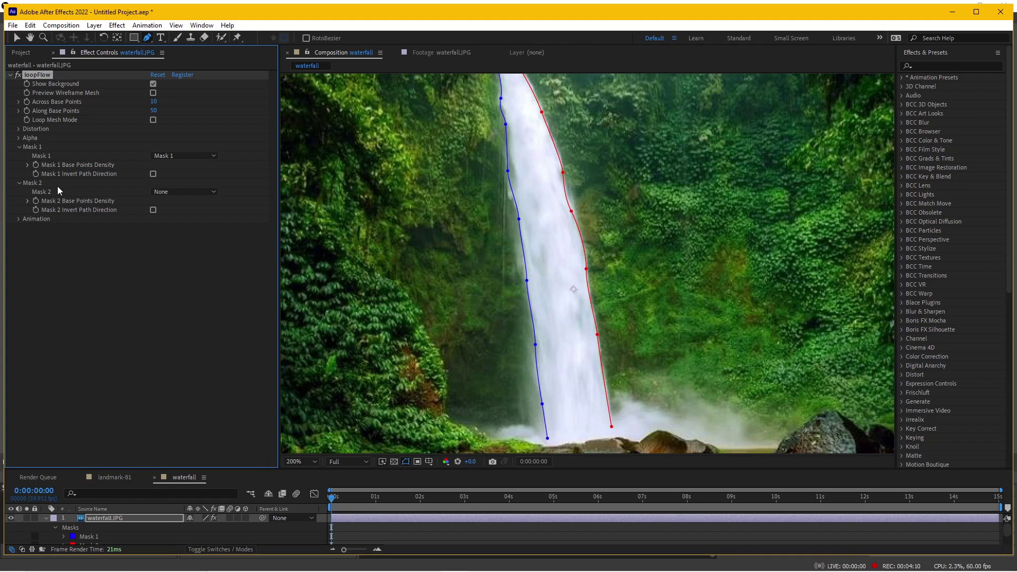
pyautogui.click(172, 192)
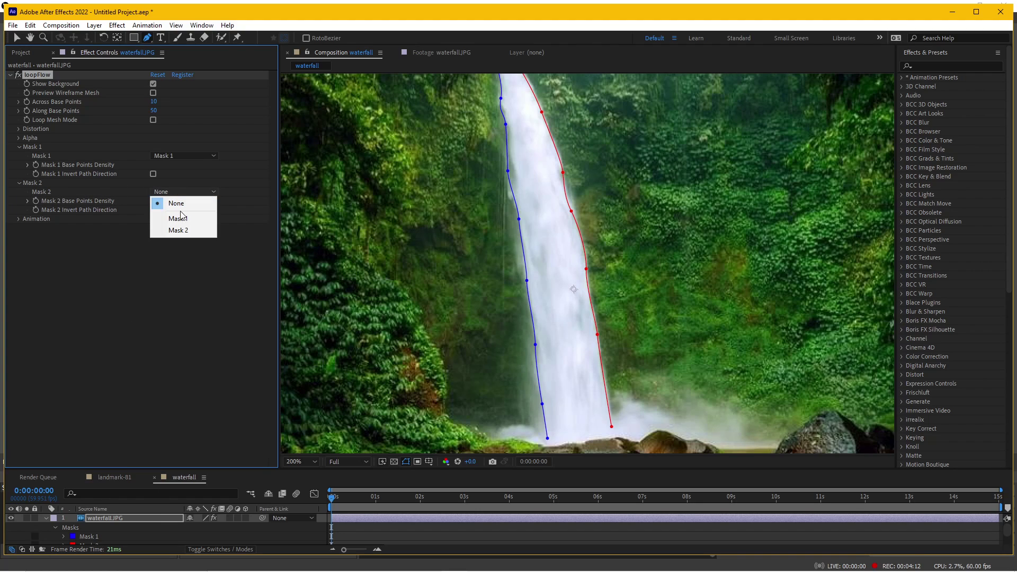
pyautogui.click(178, 230)
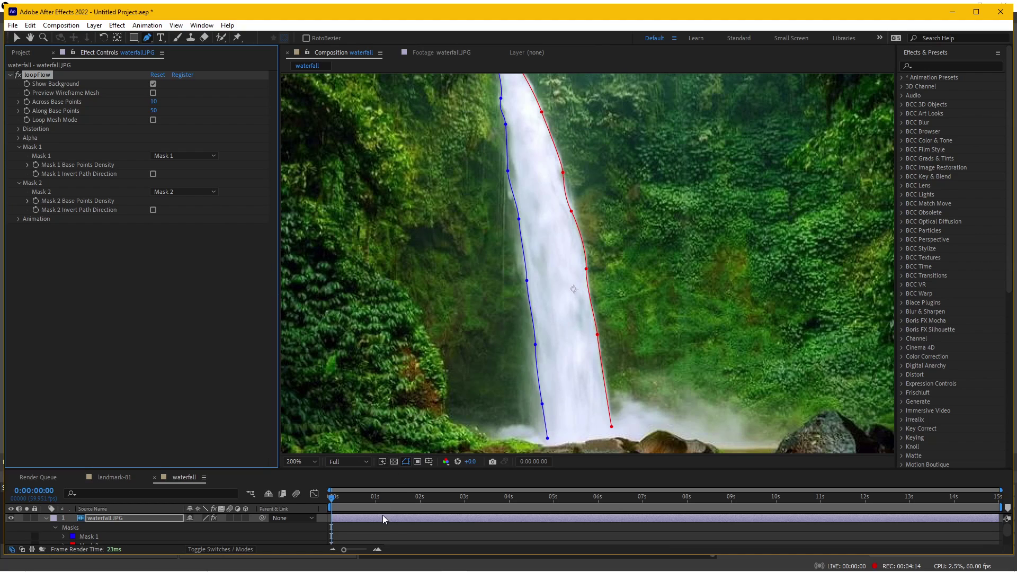
pyautogui.click(373, 533)
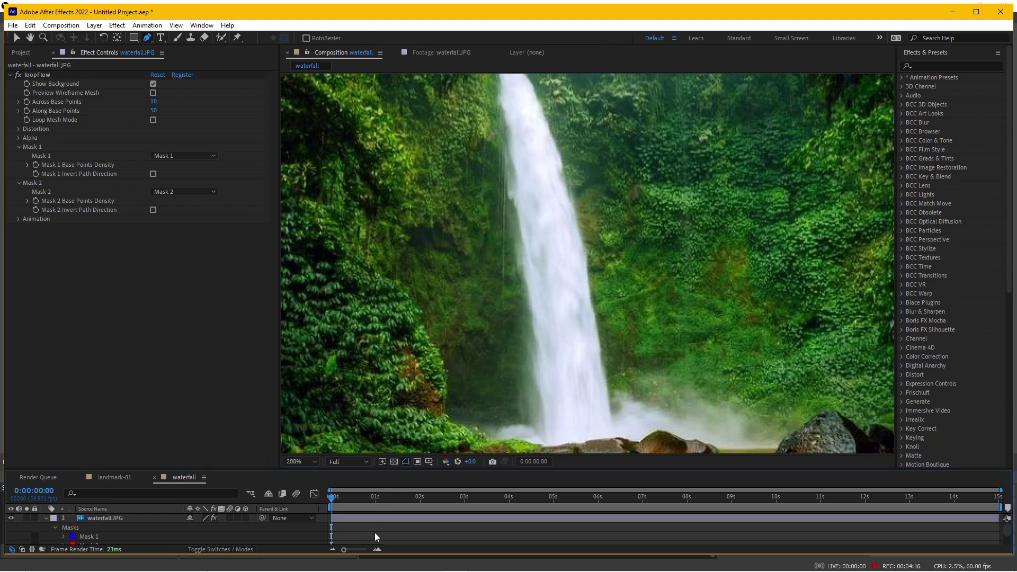
pyautogui.press('space')
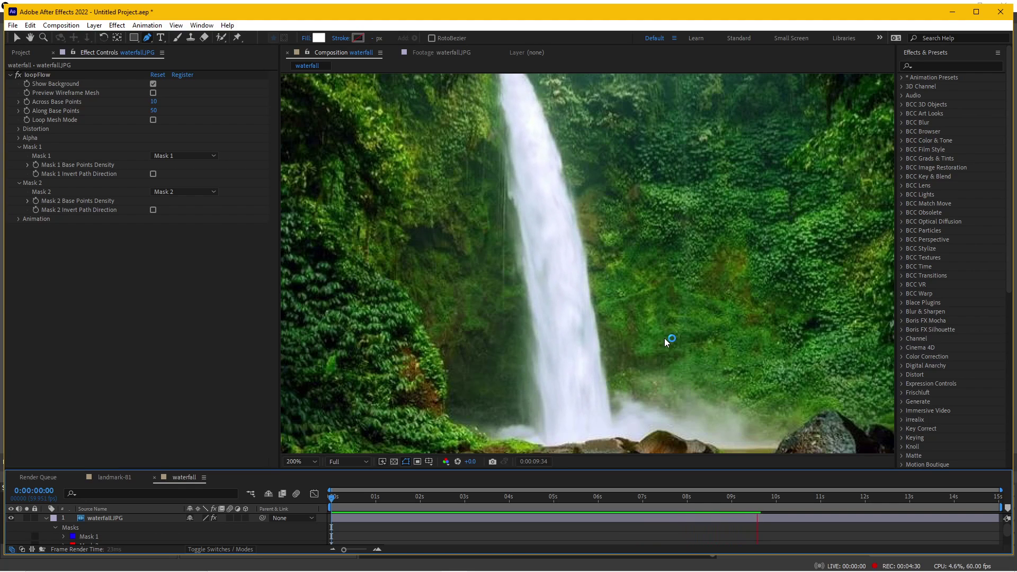
pyautogui.press('space')
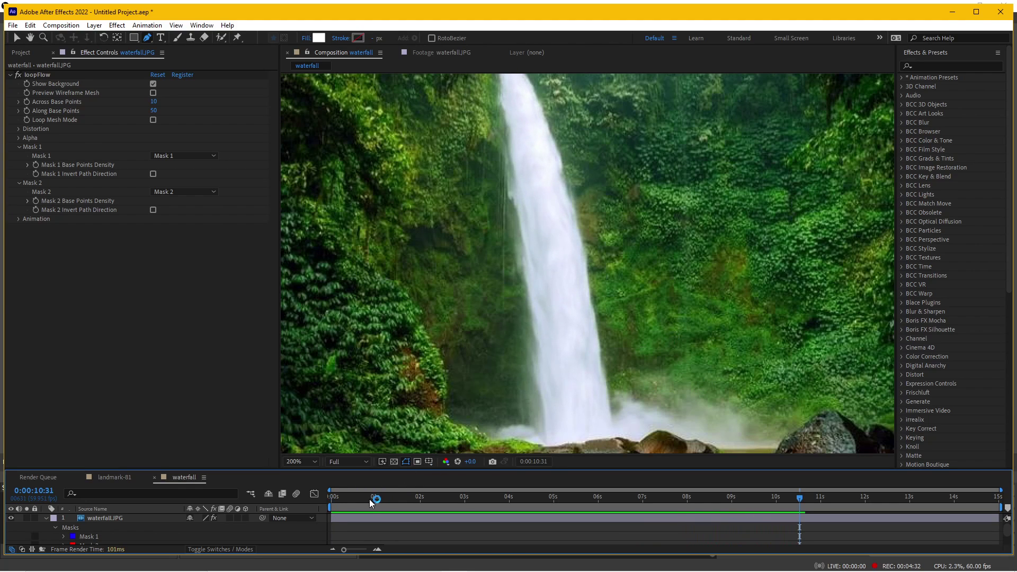
pyautogui.moveTo(370, 499)
pyautogui.mouseDown()
pyautogui.moveTo(330, 497)
pyautogui.moveTo(379, 484)
pyautogui.moveTo(630, 478)
pyautogui.moveTo(578, 481)
pyautogui.mouseUp()
pyautogui.moveTo(357, 500); pyautogui.dragTo(330, 498)
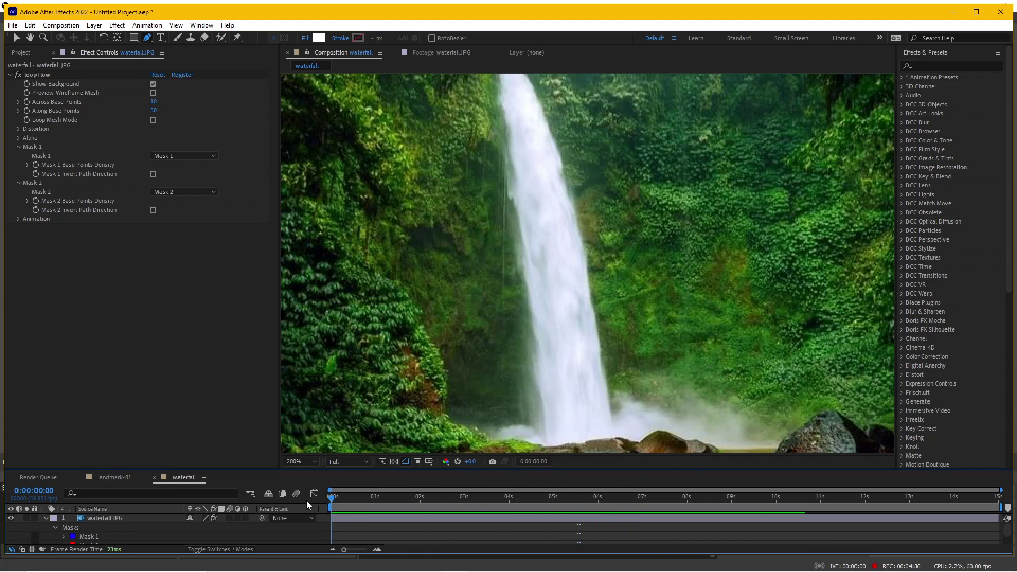
pyautogui.press('space')
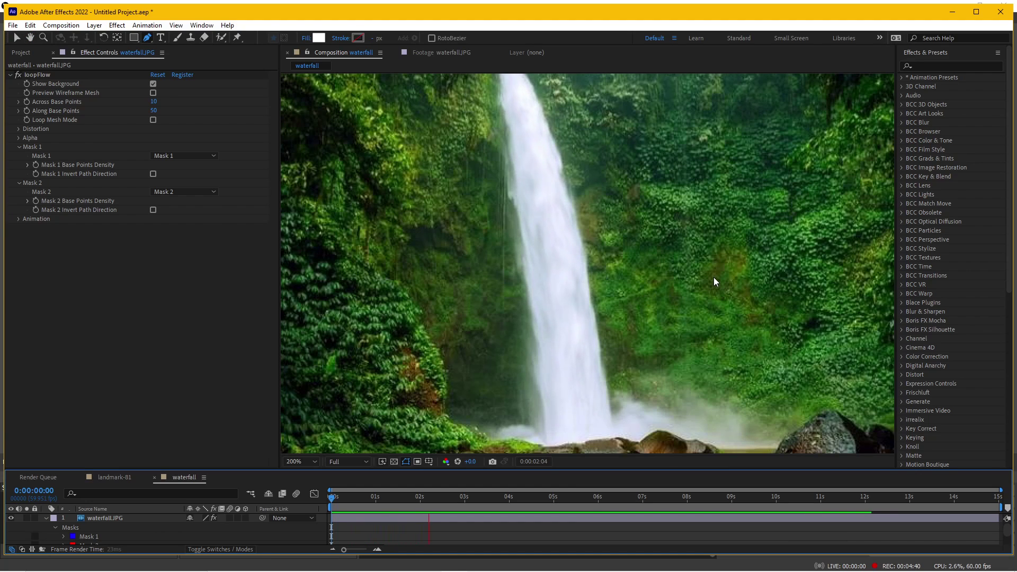
pyautogui.press('space')
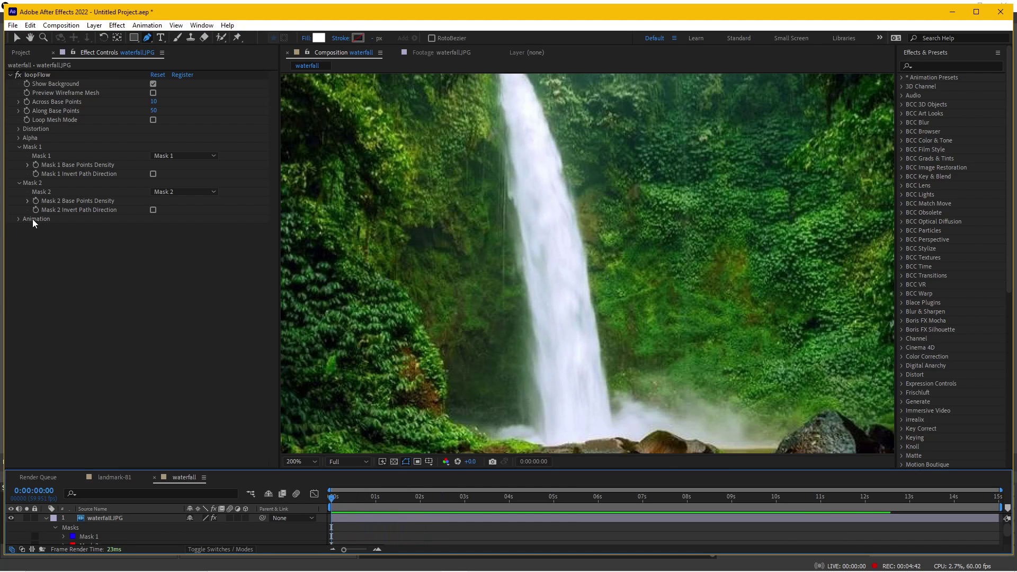
# - Change loopFlow's Animation Cycle Time from 3 to 1 second and play a preview
pyautogui.click(19, 219)
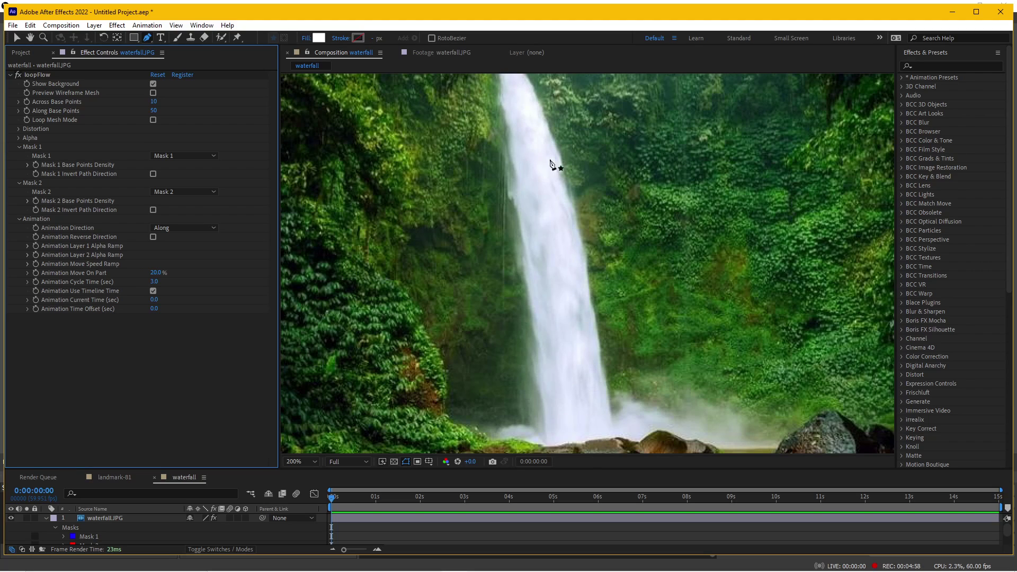
pyautogui.click(156, 283)
pyautogui.write('1')
pyautogui.press('Return')
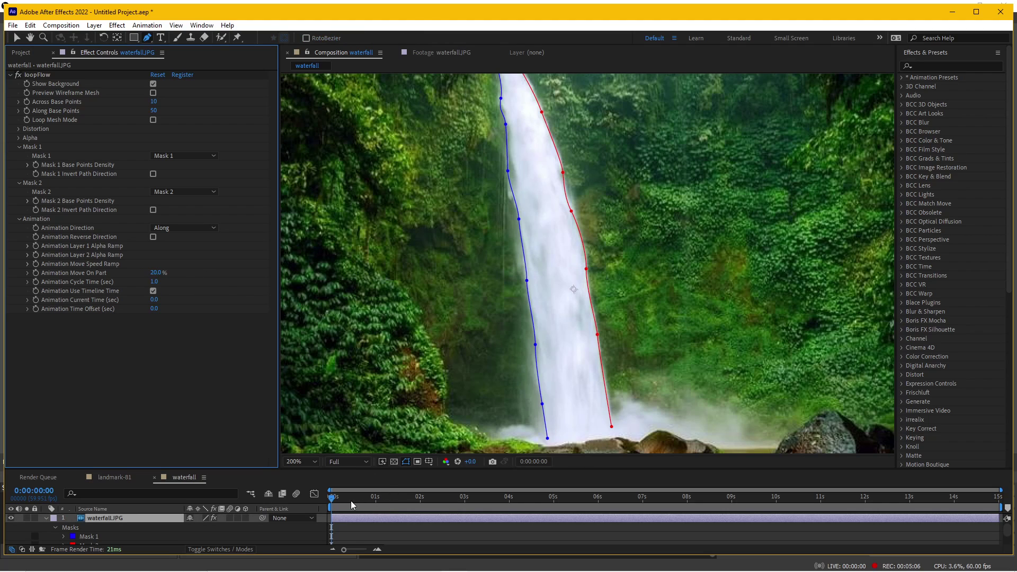
pyautogui.press('space')
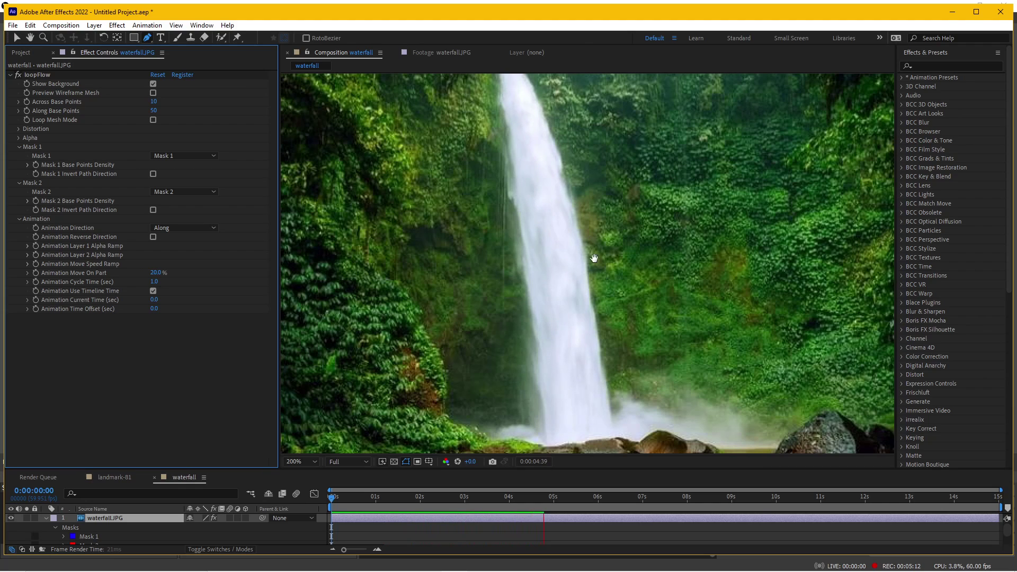
# - At 100% zoom, turn off loopFlow's Show Background and preview the water strip over black
pyautogui.press('space')
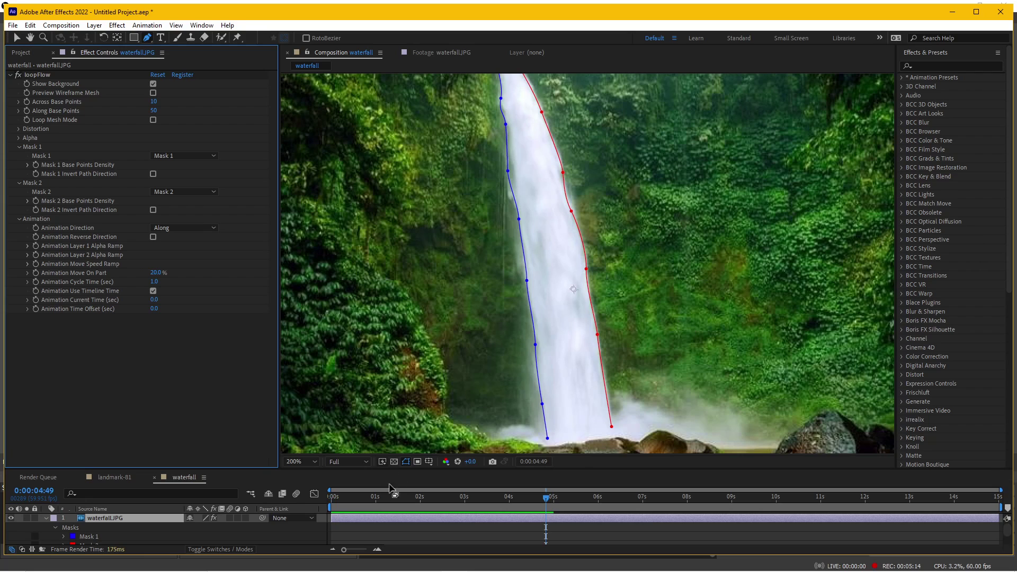
pyautogui.press('/')
pyautogui.click(365, 498)
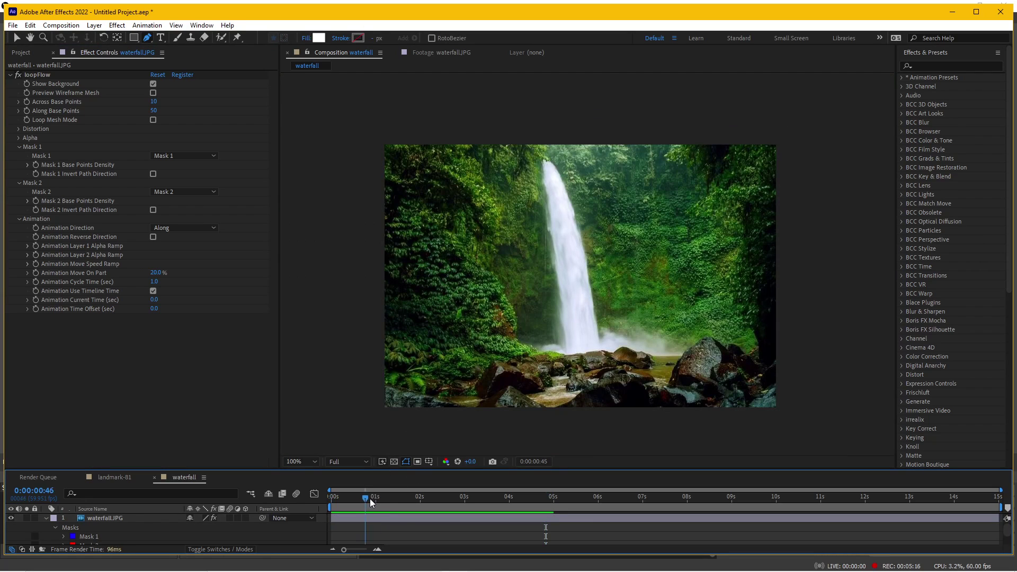
pyautogui.moveTo(473, 510); pyautogui.dragTo(486, 493)
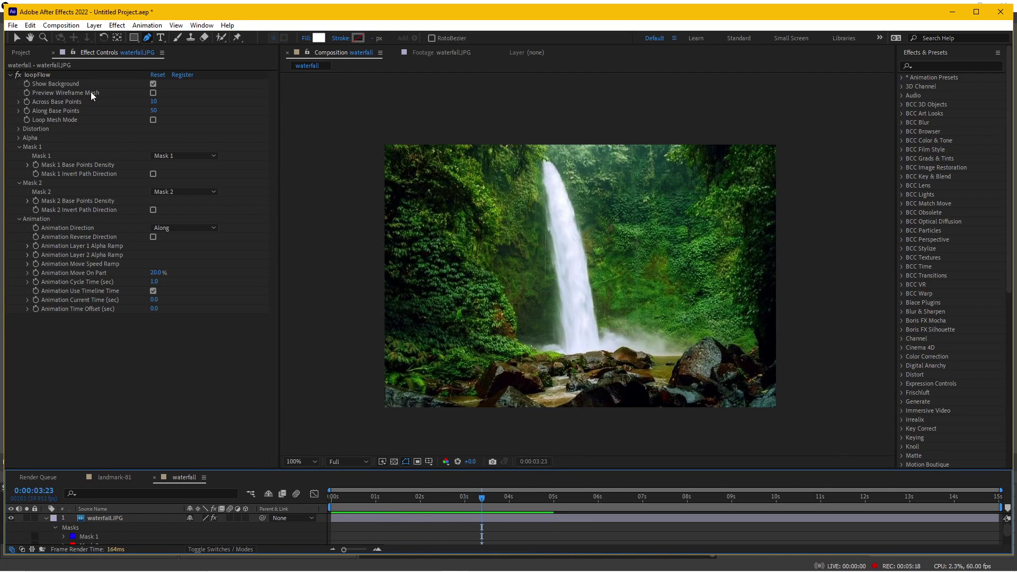
pyautogui.click(43, 78)
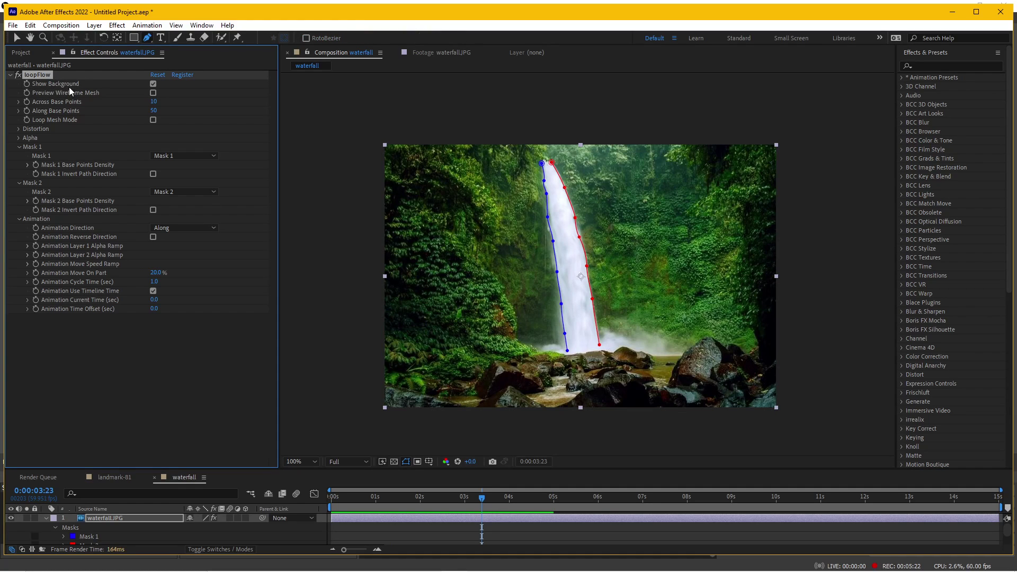
pyautogui.click(153, 85)
pyautogui.moveTo(412, 497); pyautogui.dragTo(342, 500)
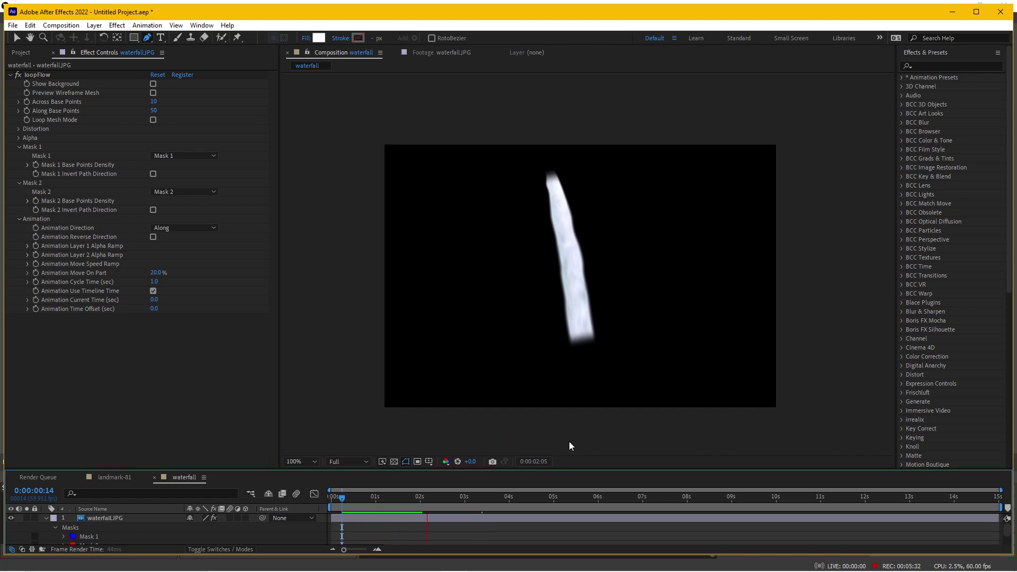
pyautogui.press('space')
# - Add the waterfall comp from the Project panel as a layer above landmark-81.jpg
pyautogui.click(112, 477)
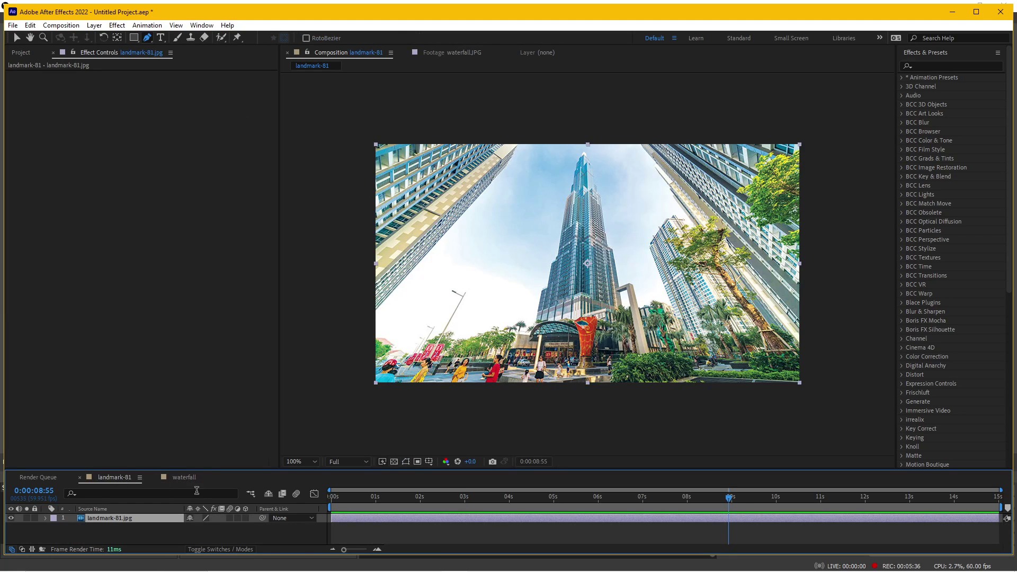
pyautogui.moveTo(212, 470); pyautogui.dragTo(211, 396)
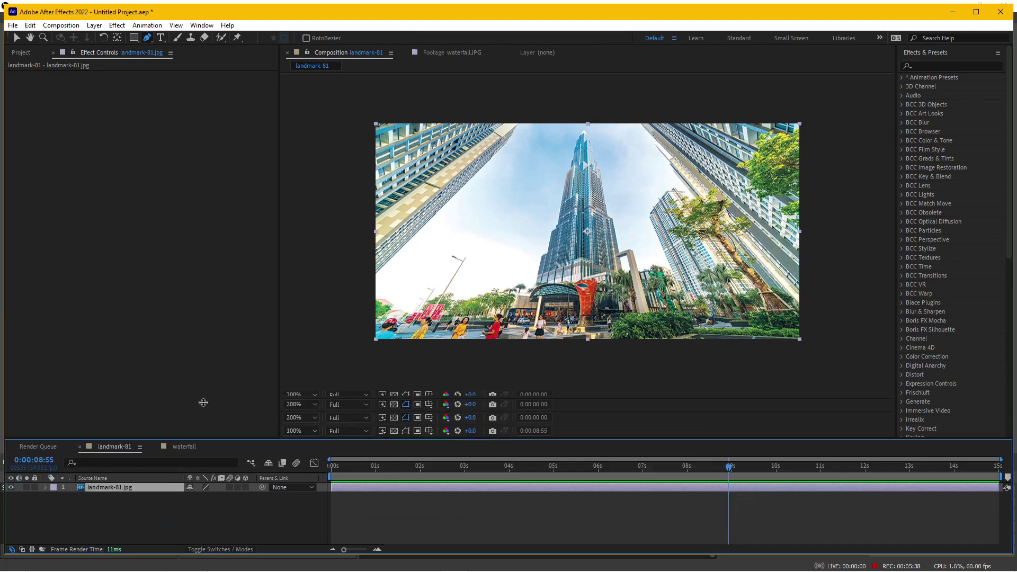
pyautogui.click(16, 53)
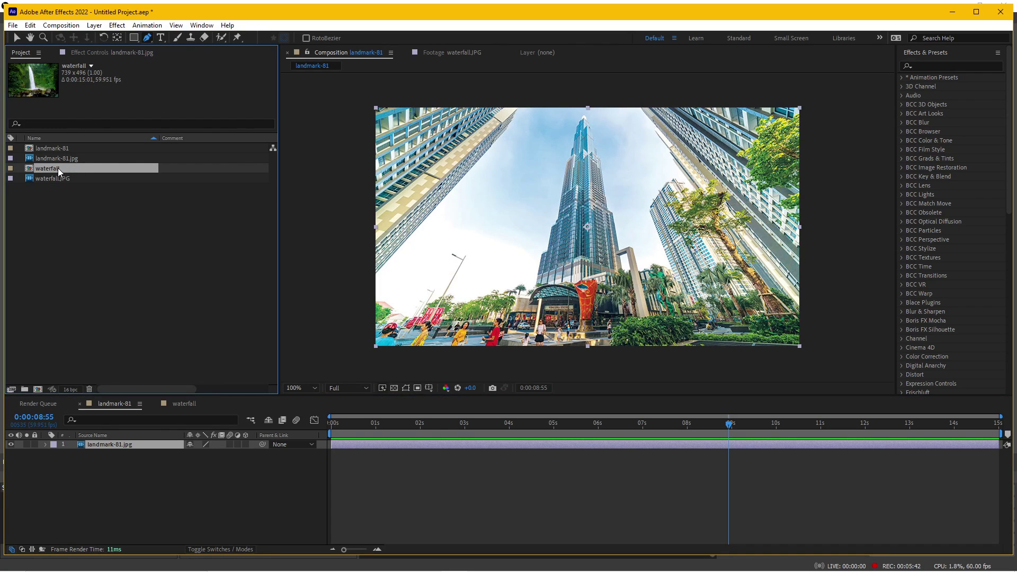
pyautogui.moveTo(59, 168); pyautogui.dragTo(122, 448)
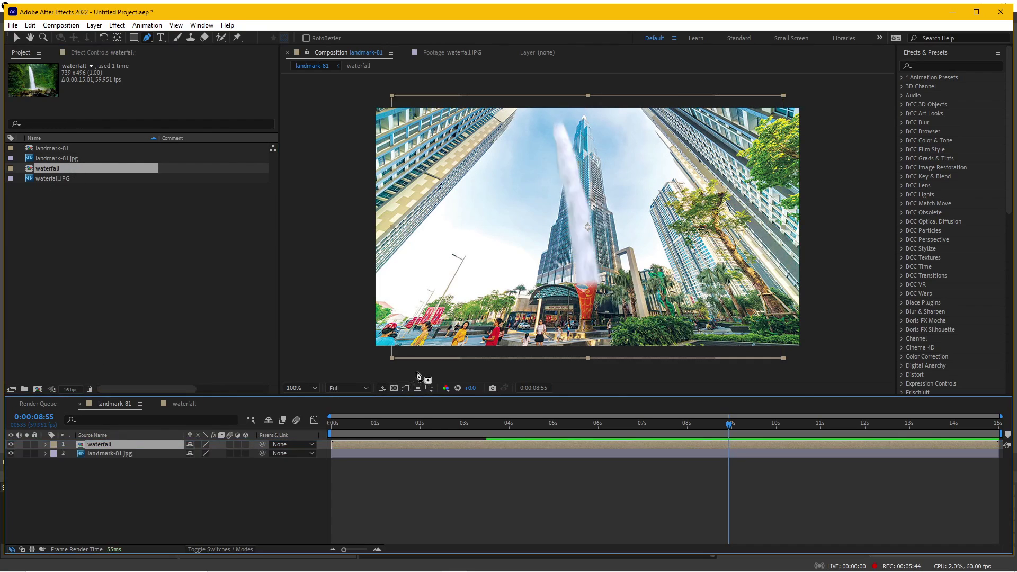
pyautogui.scroll(2, 583, 241)
pyautogui.scroll(-2, 423, 166)
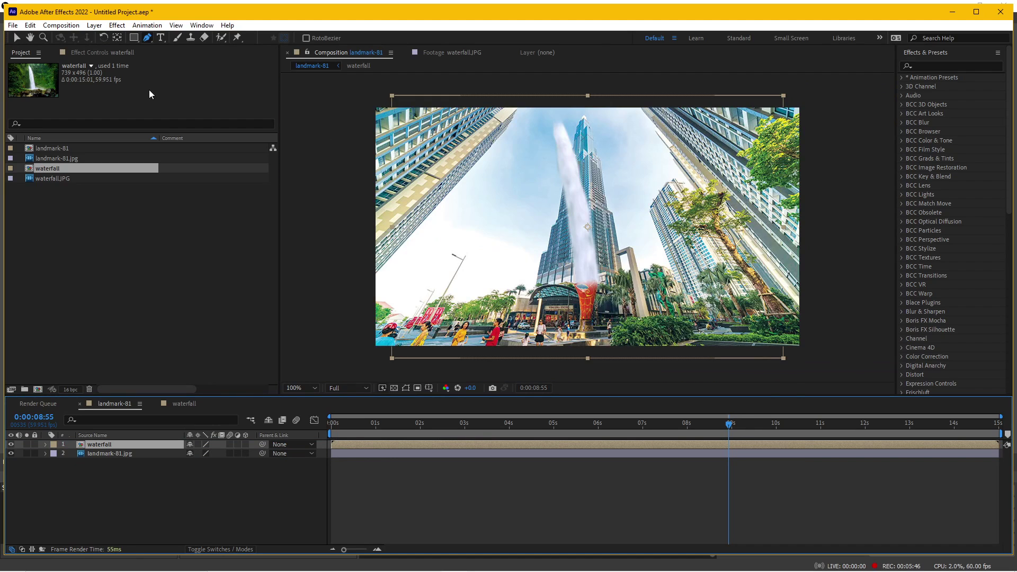
pyautogui.click(15, 40)
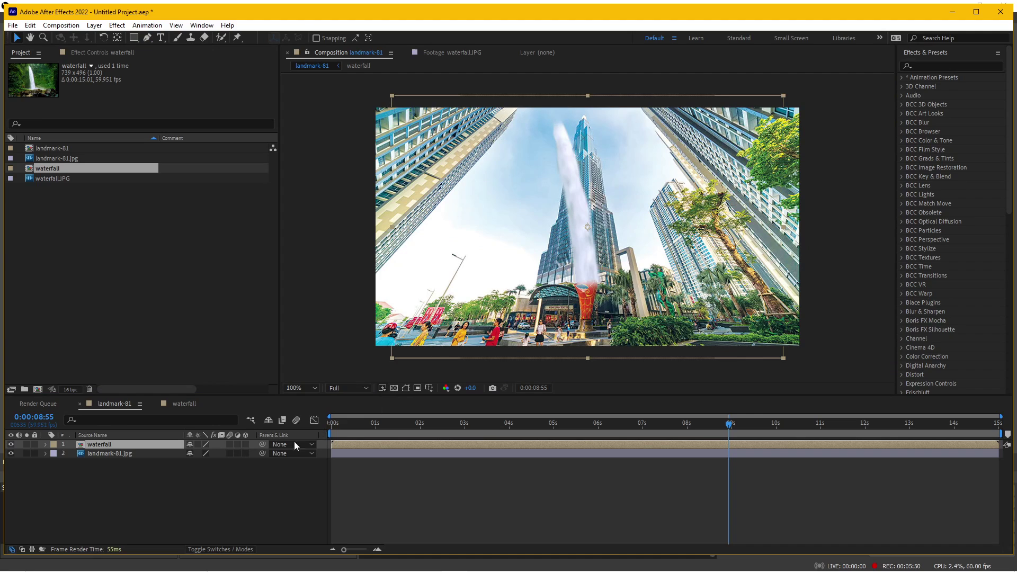
pyautogui.click(115, 445)
# - Mirror the waterfall layer by setting its Scale to -100.0, 100.0%
pyautogui.press('s')
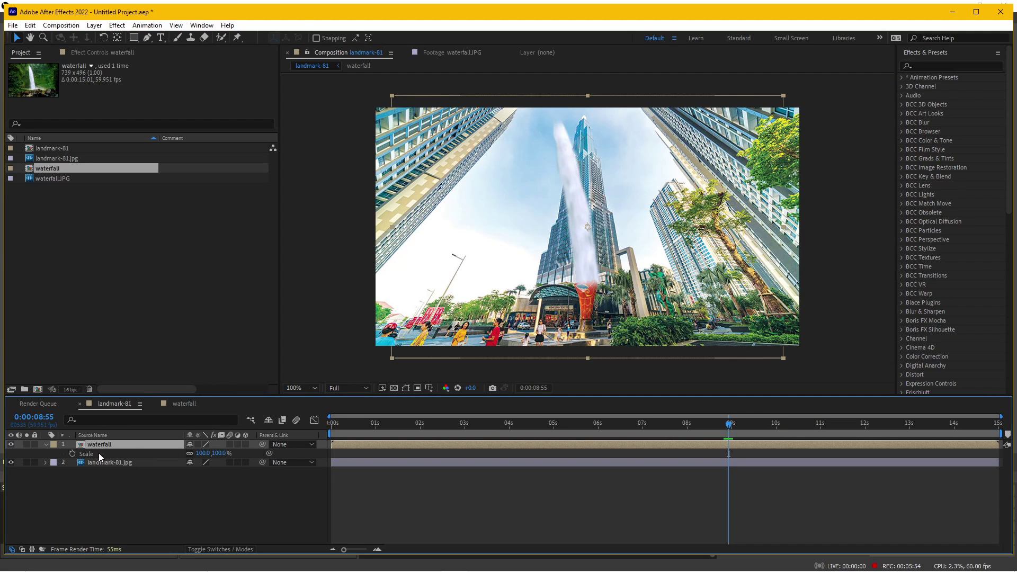
pyautogui.click(109, 454)
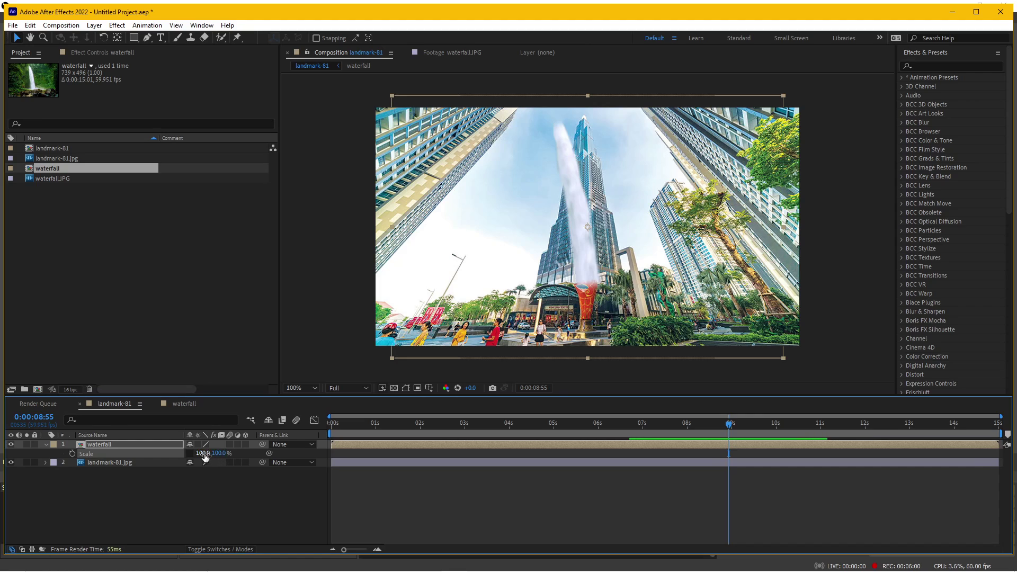
pyautogui.click(202, 454)
pyautogui.press('Left')
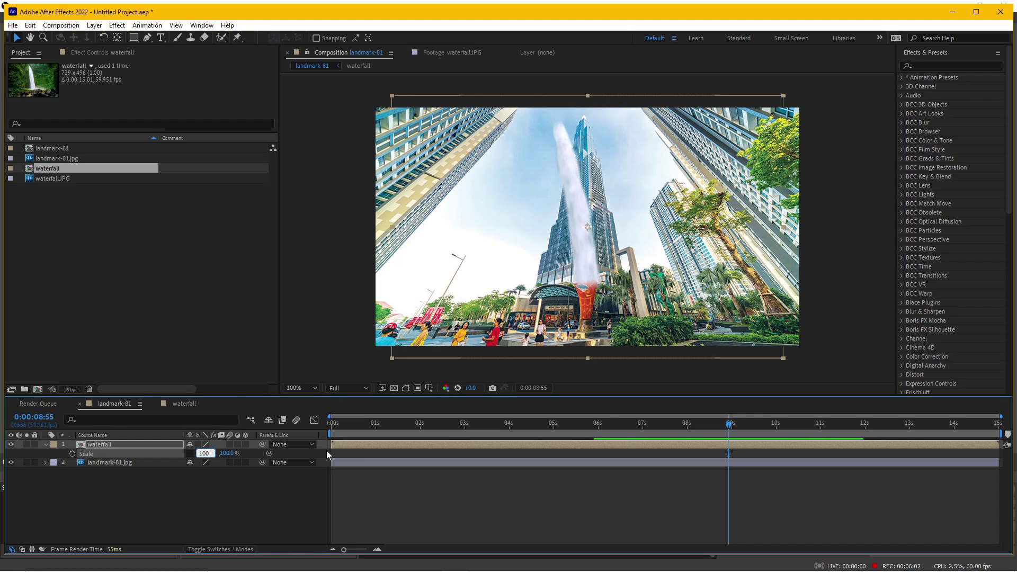
pyautogui.write('-')
pyautogui.press('Return')
# - Move the waterfall left and down onto the tower face and preview it
pyautogui.moveTo(602, 184); pyautogui.dragTo(563, 219)
pyautogui.click(358, 425)
pyautogui.press('space')
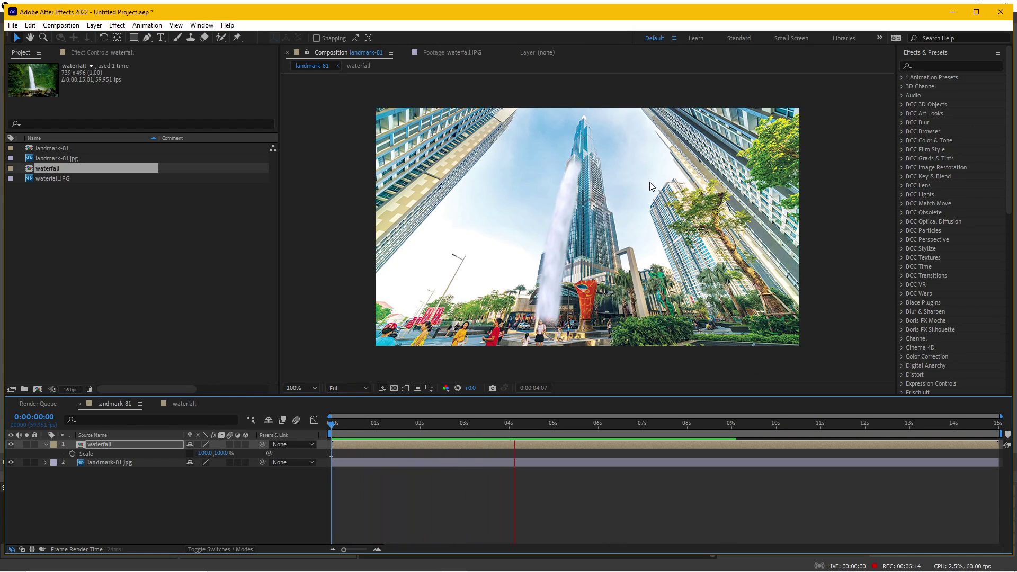
pyautogui.press('space')
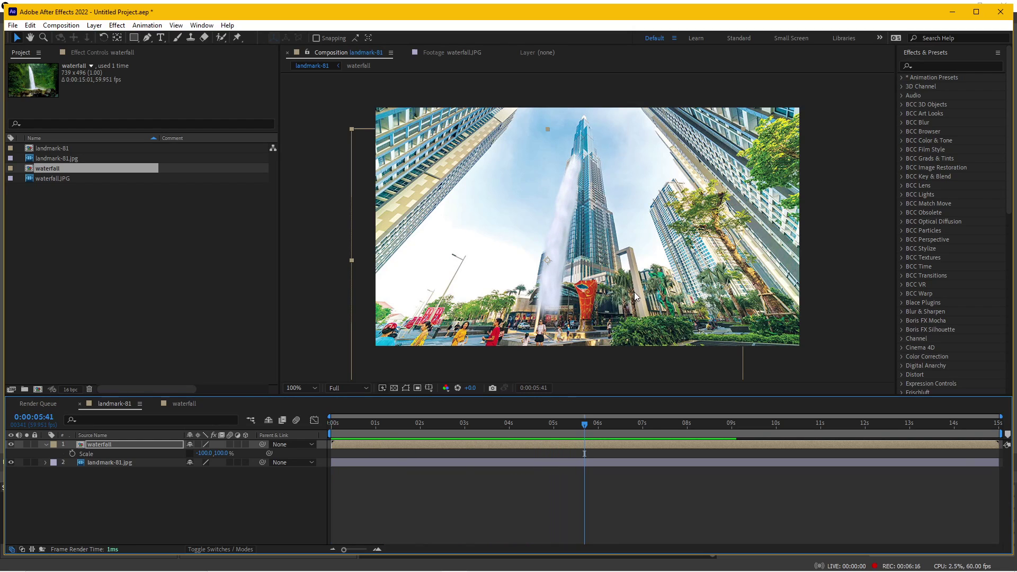
pyautogui.moveTo(335, 418); pyautogui.dragTo(552, 410)
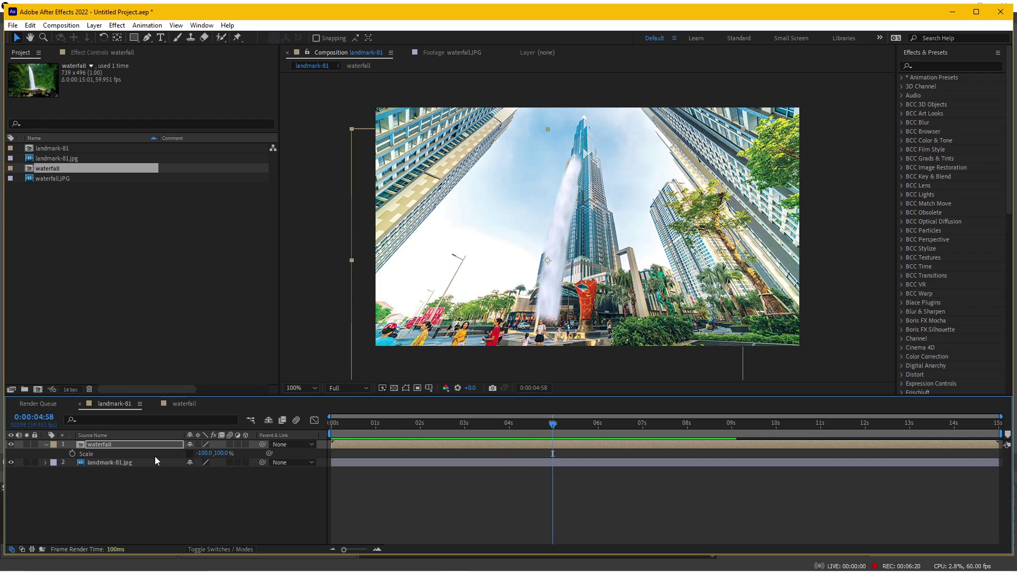
# - With the Pen at 200% zoom, trace the waterfall's left edge from the top to the street
pyautogui.click(133, 445)
pyautogui.click(147, 37)
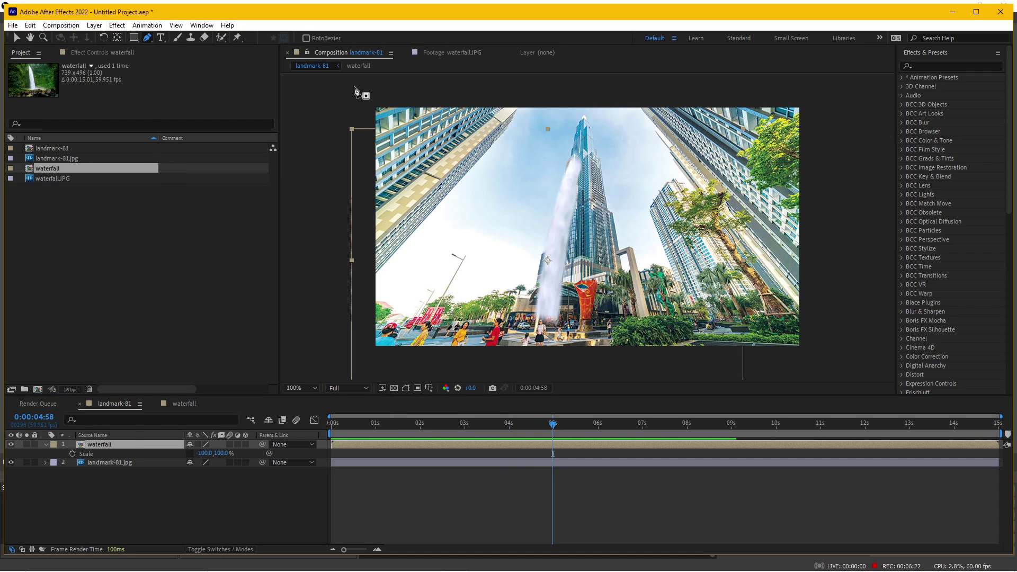
pyautogui.press('.')
pyautogui.scroll(2, 537, 150)
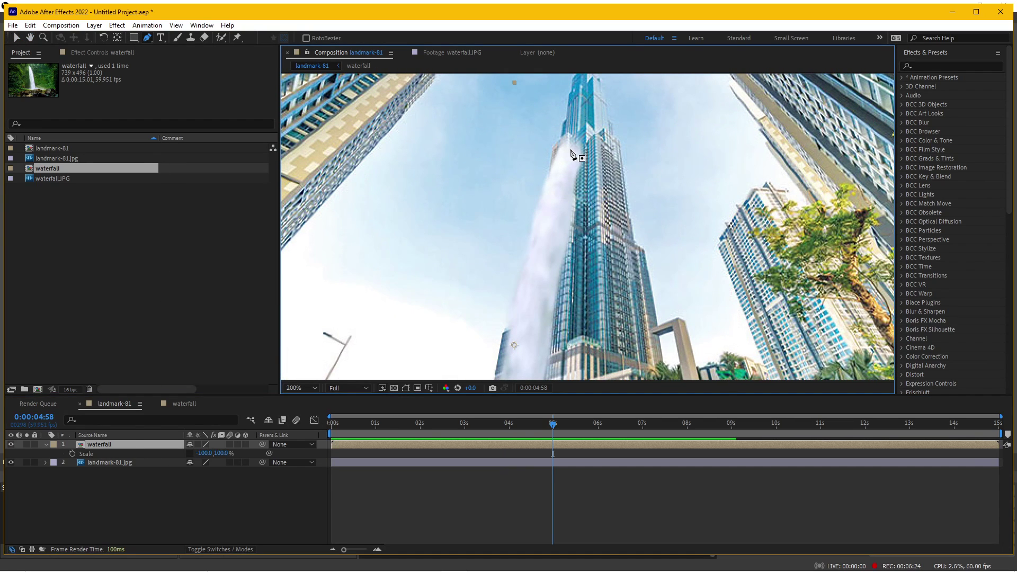
pyautogui.moveTo(564, 150); pyautogui.dragTo(560, 157)
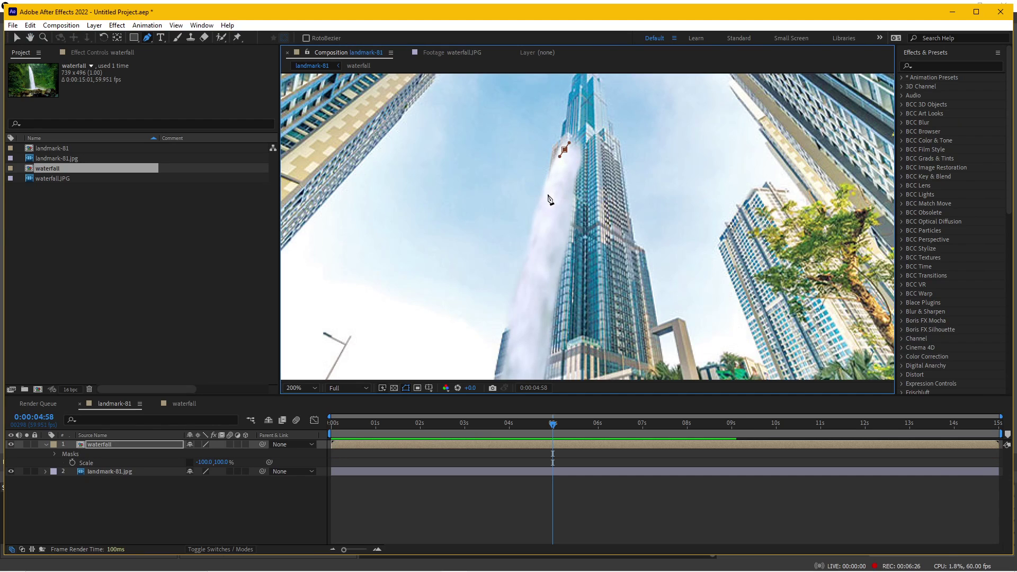
pyautogui.moveTo(546, 199); pyautogui.dragTo(541, 203)
pyautogui.moveTo(536, 270)
pyautogui.mouseDown()
pyautogui.moveTo(553, 184)
pyautogui.moveTo(532, 202)
pyautogui.mouseUp()
pyautogui.moveTo(527, 256); pyautogui.dragTo(525, 269)
pyautogui.moveTo(519, 315); pyautogui.dragTo(541, 202)
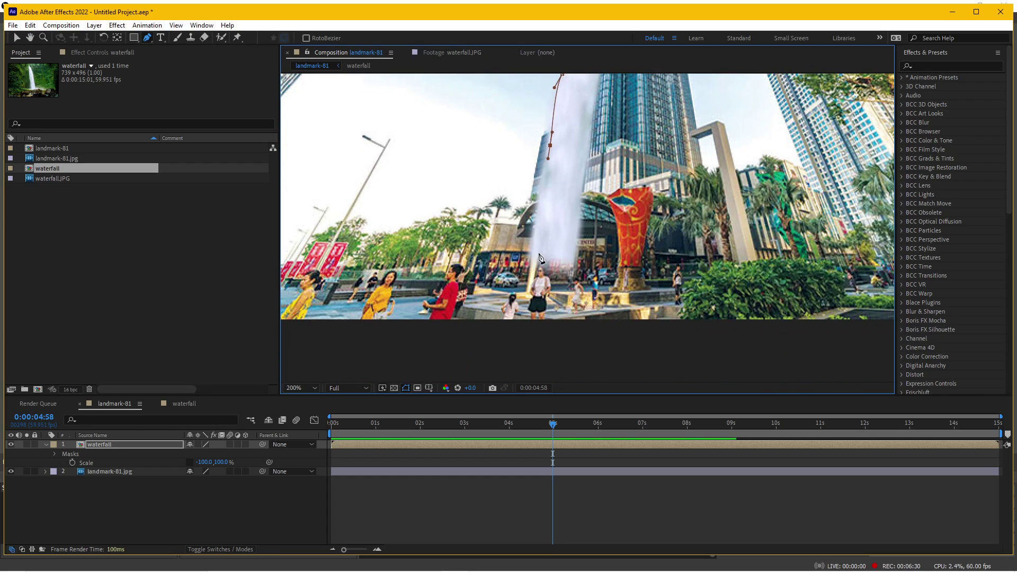
pyautogui.click(535, 243)
# - Trace the mask up the waterfall's right edge and close it at the starting point
pyautogui.moveTo(572, 256); pyautogui.dragTo(579, 188)
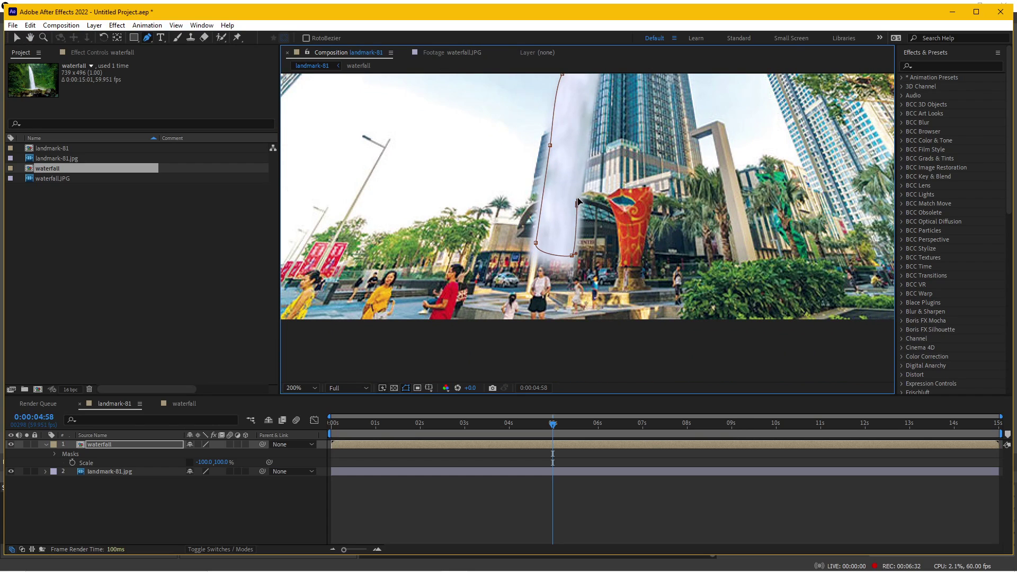
pyautogui.moveTo(592, 134)
pyautogui.mouseDown()
pyautogui.moveTo(557, 339)
pyautogui.moveTo(554, 318)
pyautogui.mouseUp()
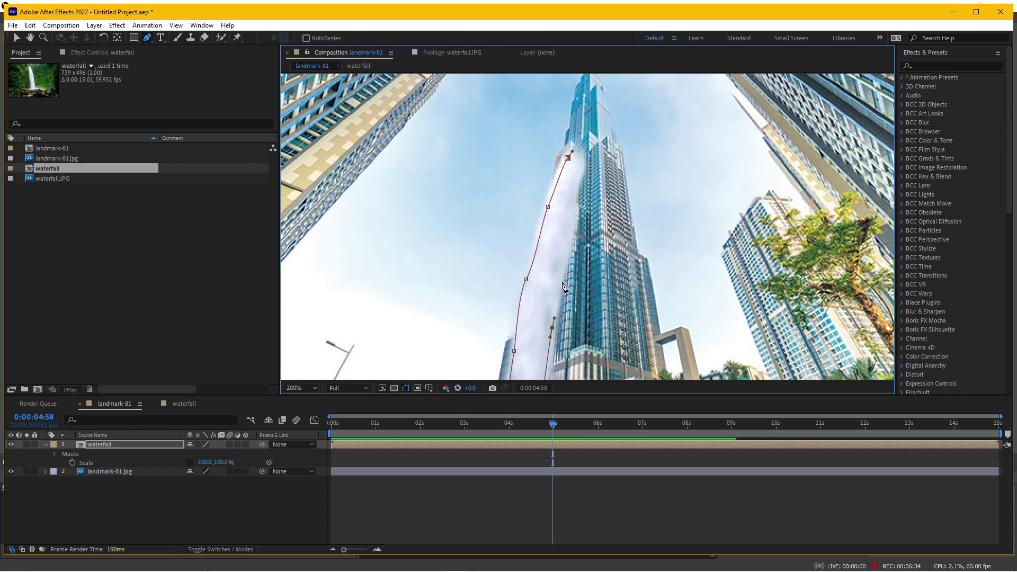
pyautogui.moveTo(561, 279); pyautogui.dragTo(567, 262)
pyautogui.moveTo(573, 217); pyautogui.dragTo(584, 167)
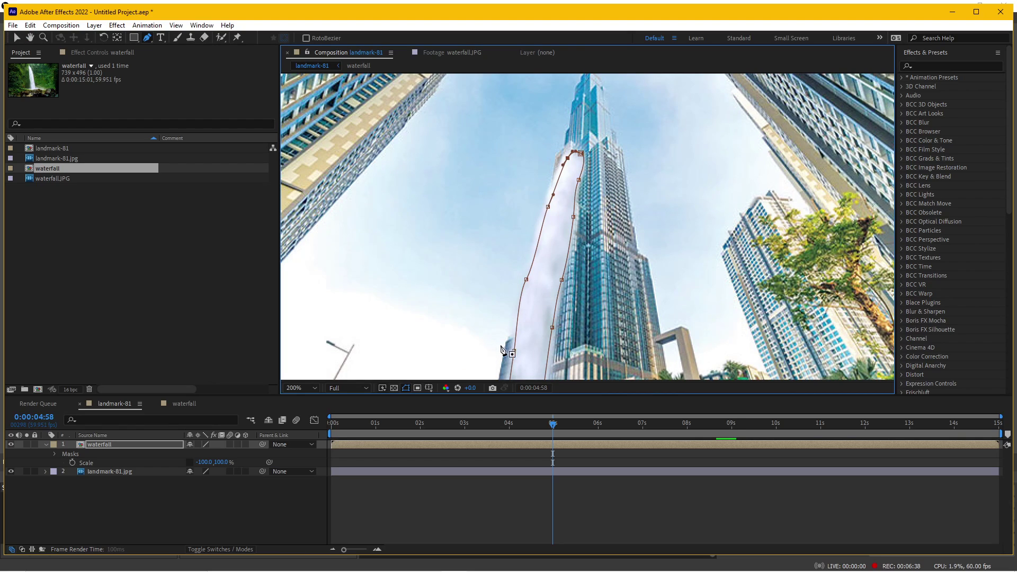
pyautogui.click(567, 158)
pyautogui.moveTo(491, 317); pyautogui.dragTo(529, 189)
# - Reveal the waterfall layer's Mask 1 and feather it to 12 px
pyautogui.press('g')
pyautogui.scroll(-2, 616, 208)
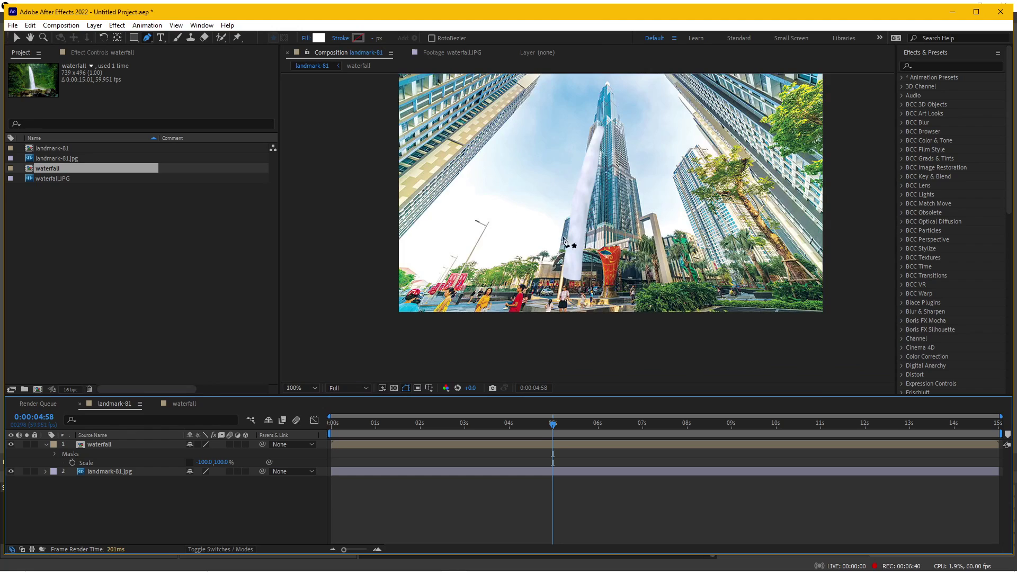
pyautogui.click(109, 444)
pyautogui.press('m')
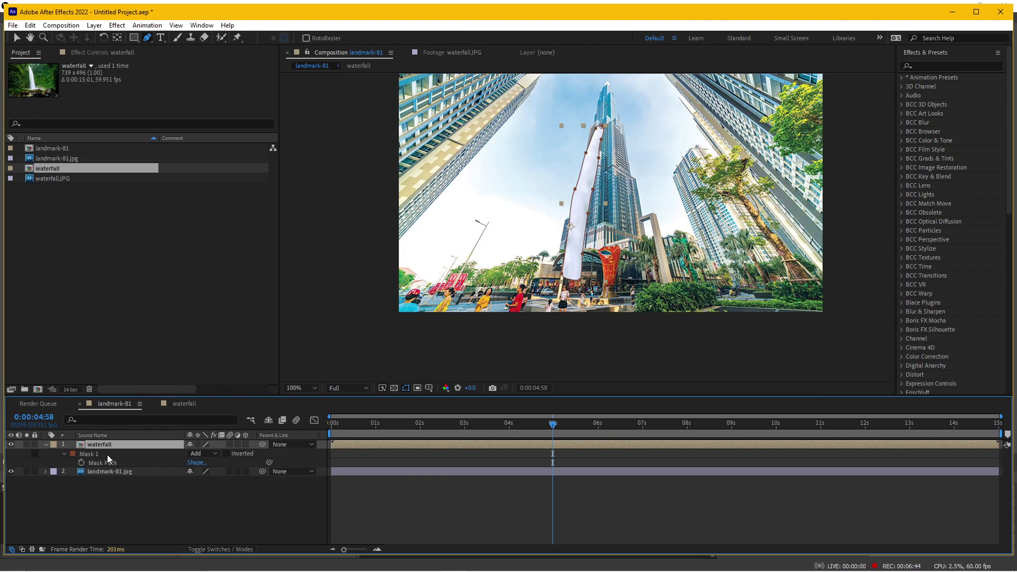
pyautogui.click(64, 453)
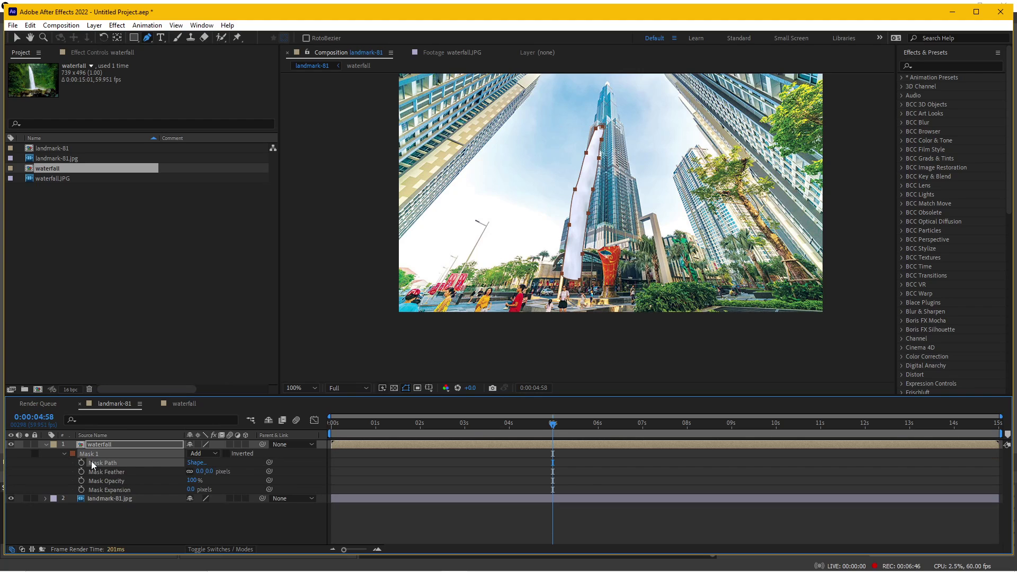
pyautogui.click(128, 473)
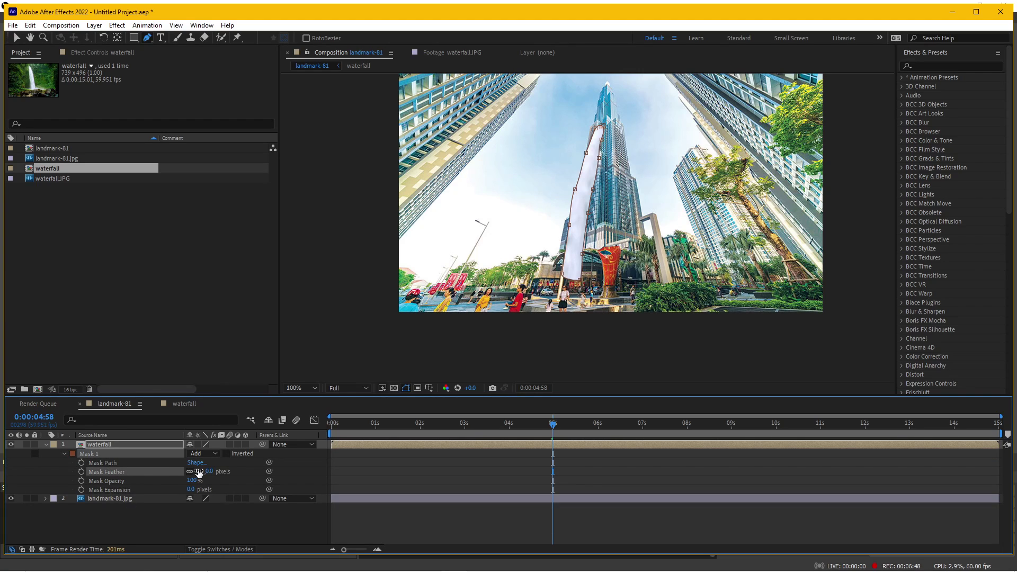
pyautogui.moveTo(199, 472); pyautogui.dragTo(207, 472)
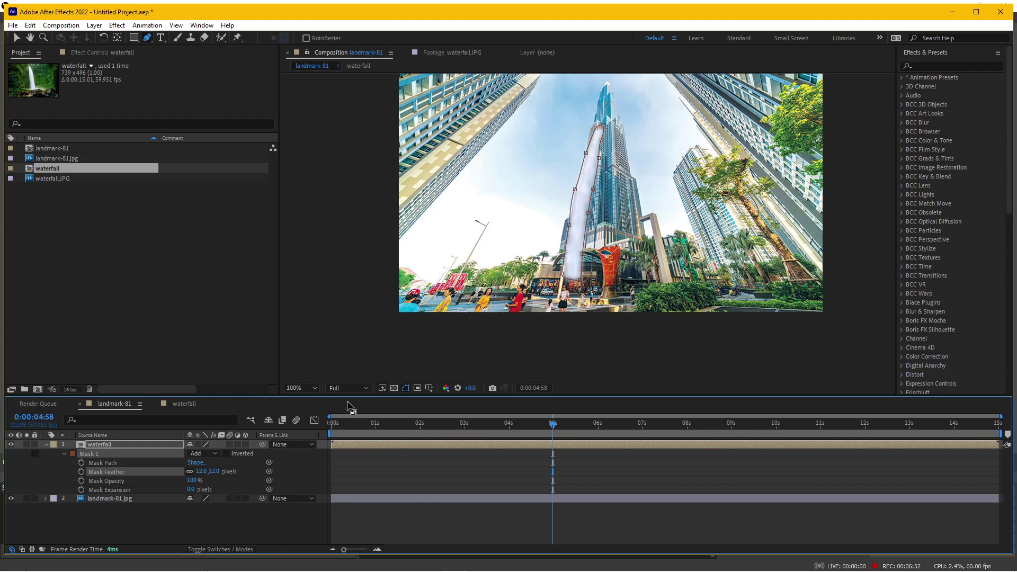
pyautogui.click(406, 388)
# - Preview, then lower the feather to 10 px and add 4 px mask expansion
pyautogui.press('space')
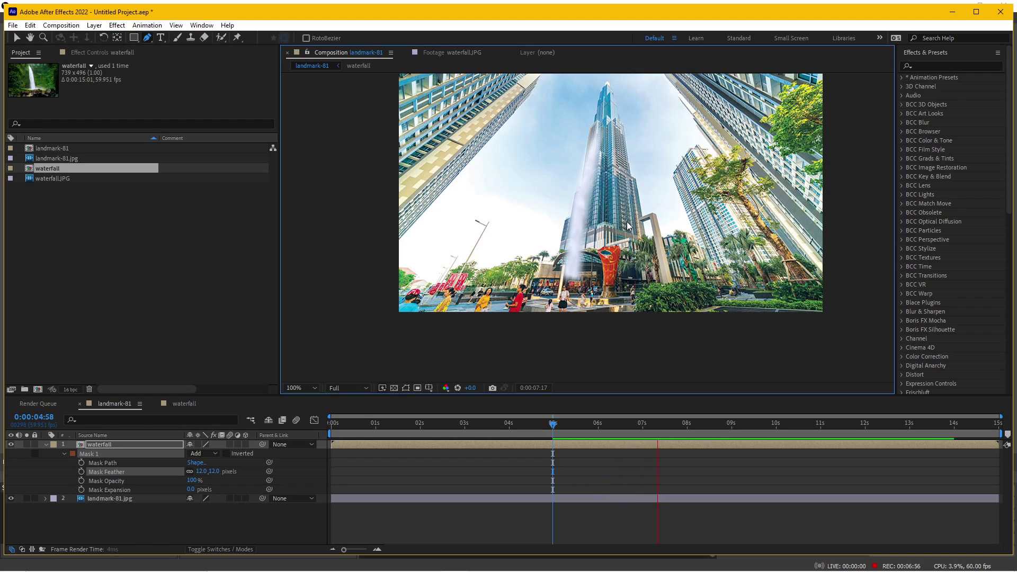
pyautogui.press('space')
pyautogui.moveTo(201, 471); pyautogui.dragTo(193, 473)
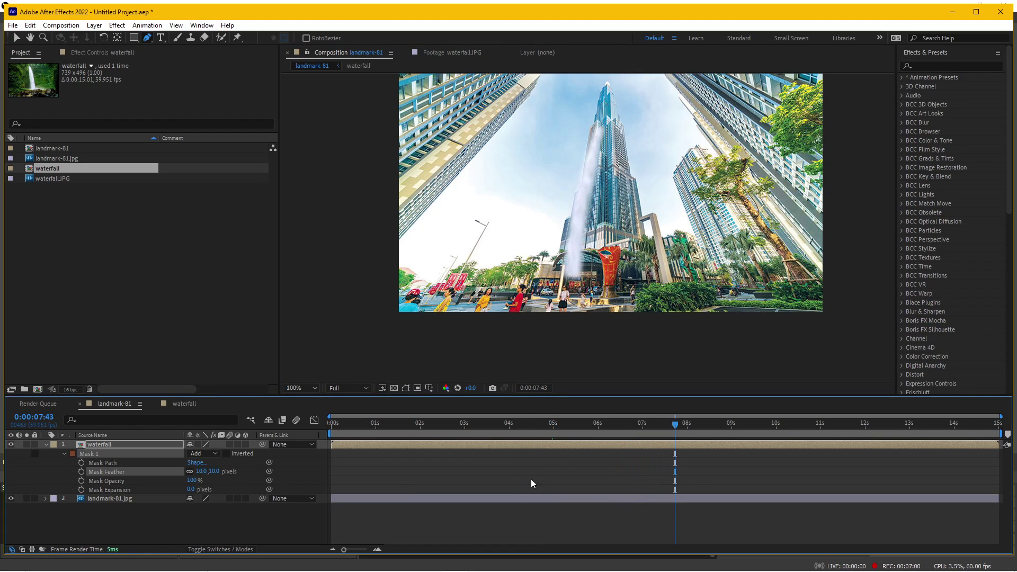
pyautogui.moveTo(191, 490); pyautogui.dragTo(198, 483)
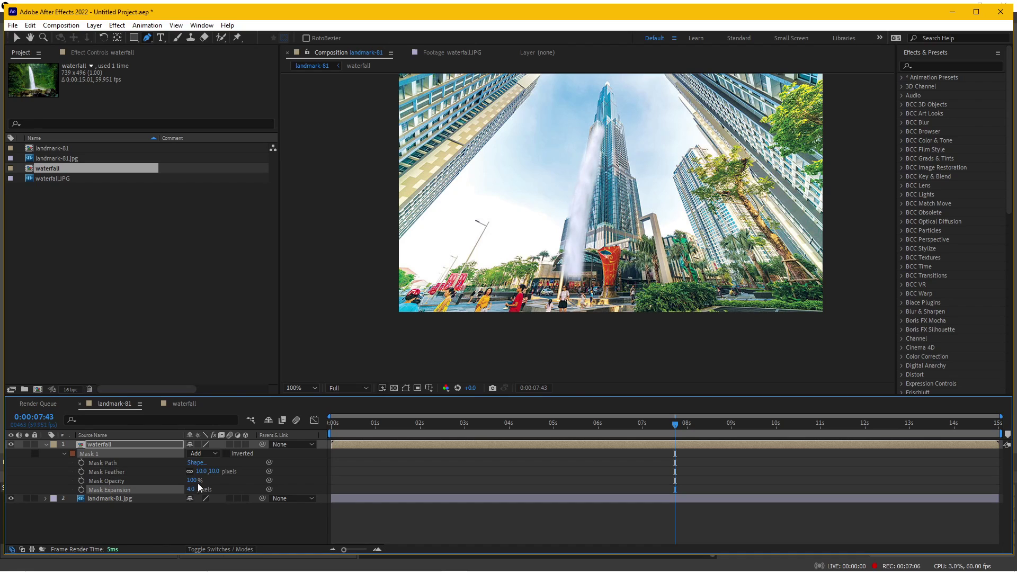
# - Preview the masked waterfall up close at 200%, then zoom back out
pyautogui.press('space')
pyautogui.press('.')
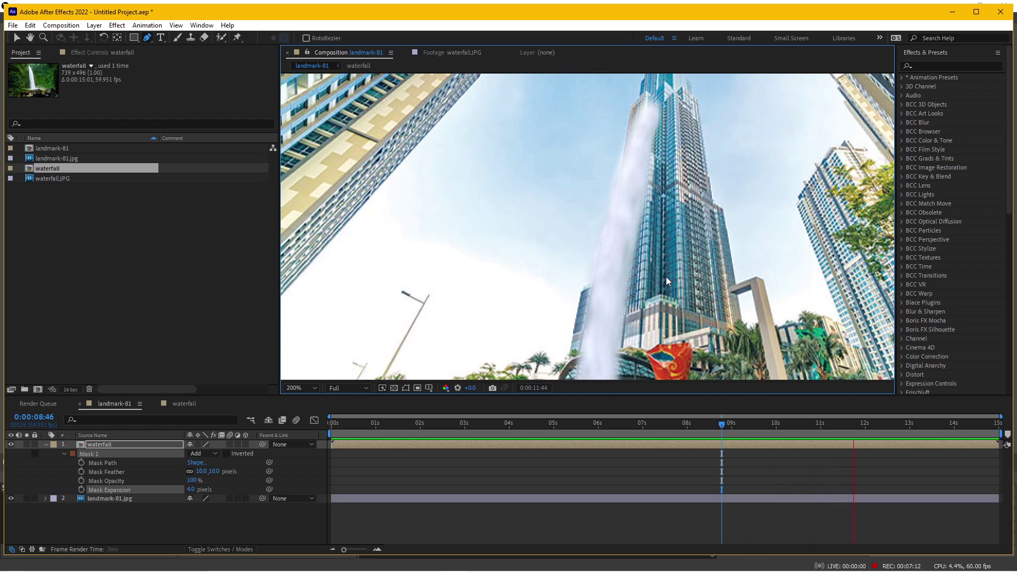
pyautogui.press('space')
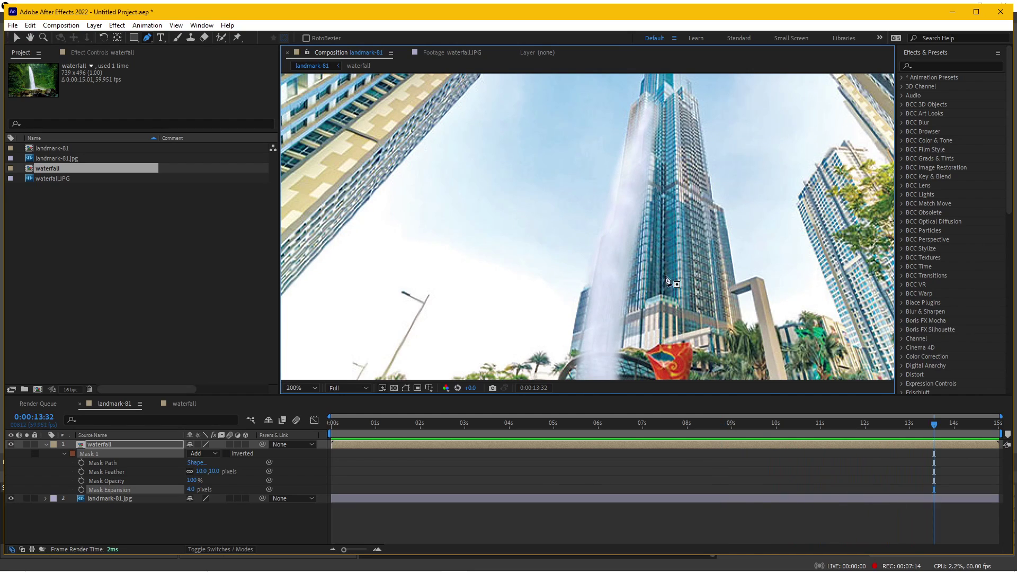
pyautogui.press(',')
pyautogui.click(404, 432)
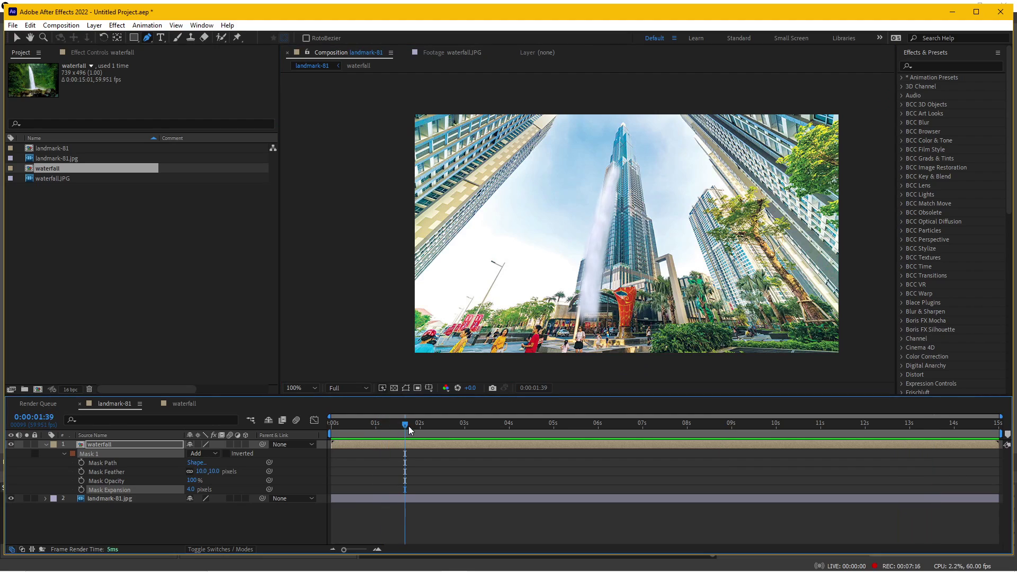
pyautogui.press('space')
pyautogui.press('space')
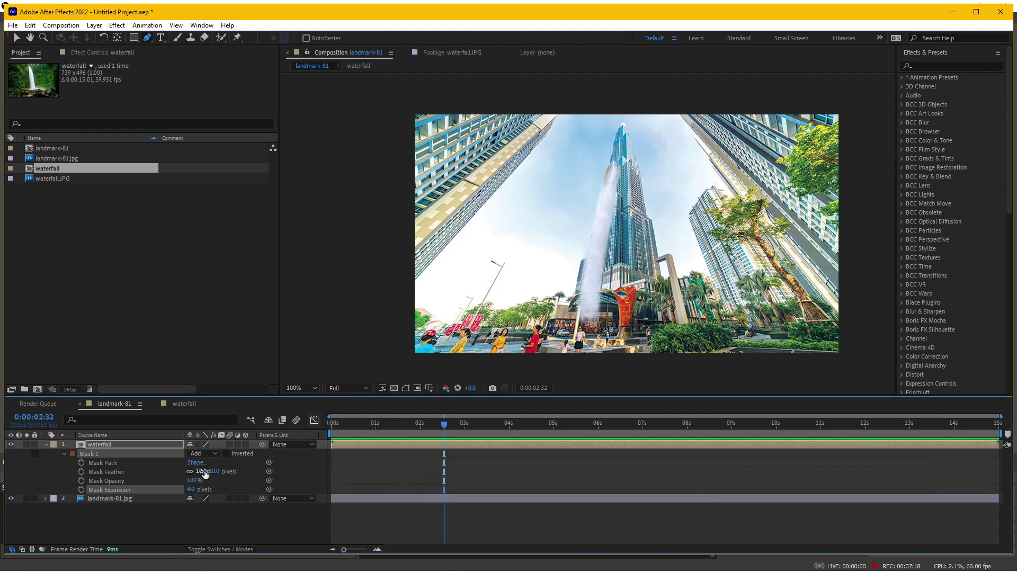
# - Raise the mask feather back to 12 px and scrub through to check the edges
pyautogui.moveTo(196, 471); pyautogui.dragTo(200, 473)
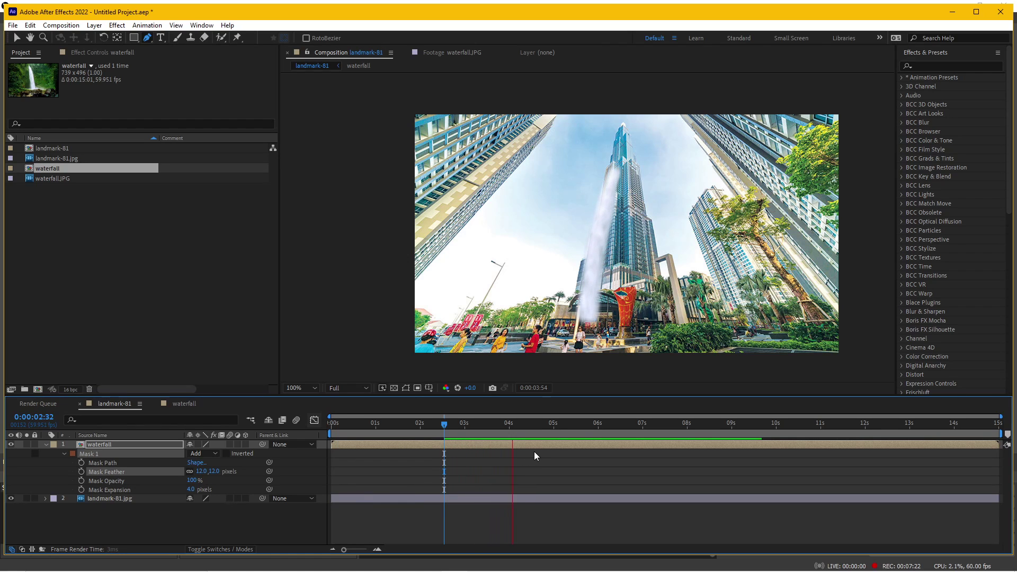
pyautogui.press('.')
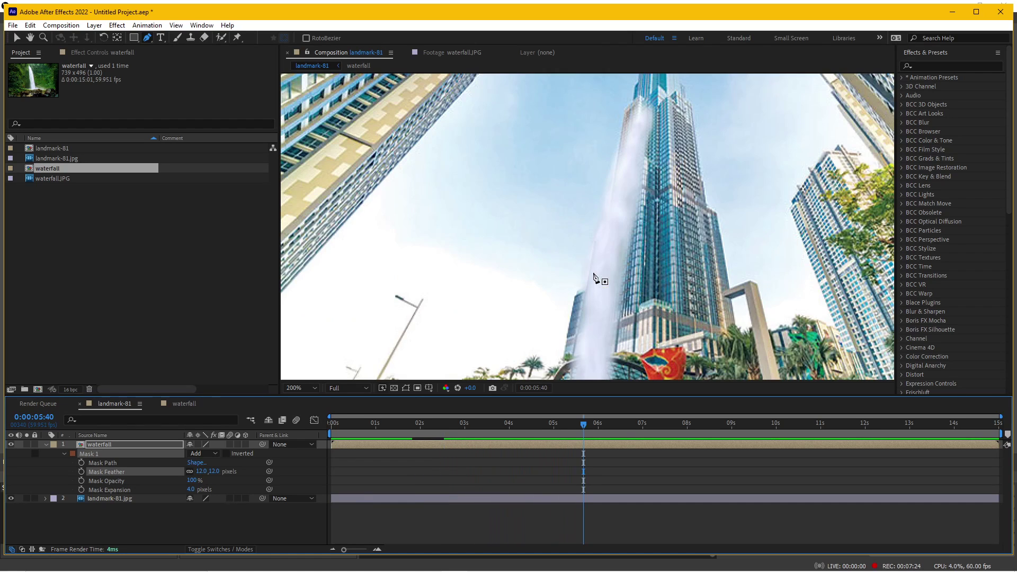
pyautogui.moveTo(381, 422); pyautogui.dragTo(565, 399)
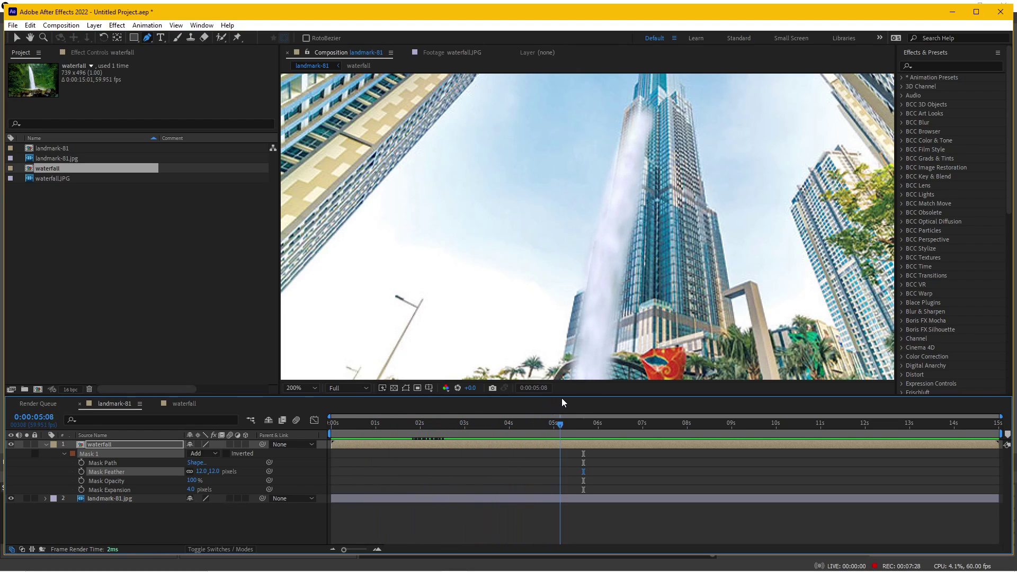
pyautogui.press(',')
pyautogui.press('.')
pyautogui.click(131, 445)
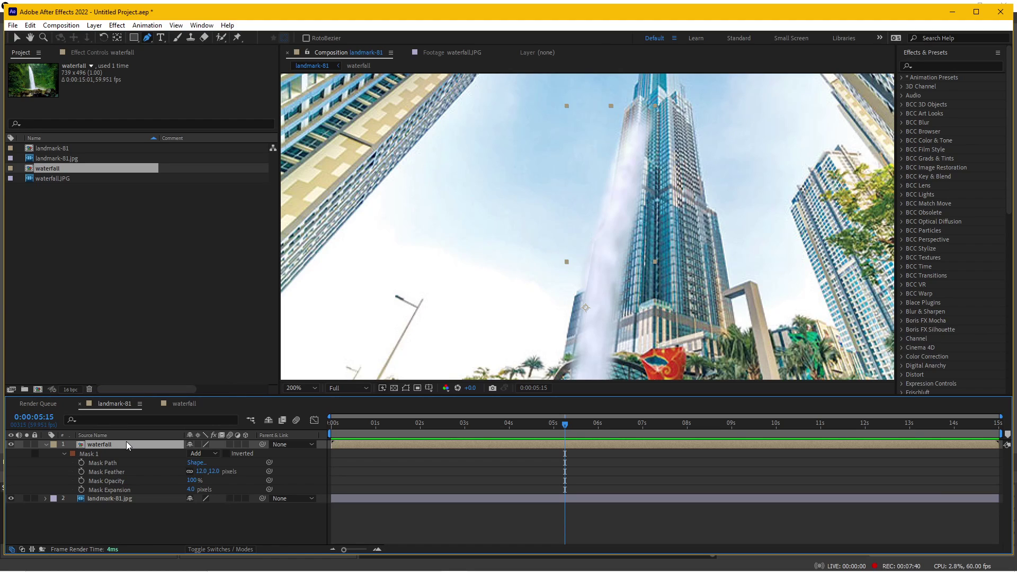
# - Create a solid named Par and apply RG Trapcode Particular to it
pyautogui.hotkey('ctrl', 'y')
pyautogui.write('Par')
pyautogui.press('Return')
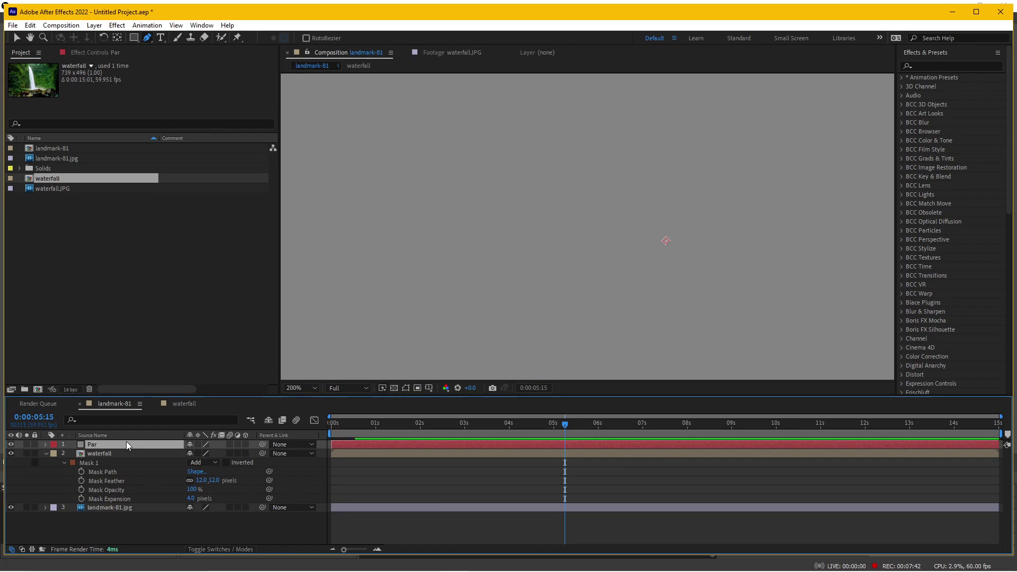
pyautogui.click(117, 27)
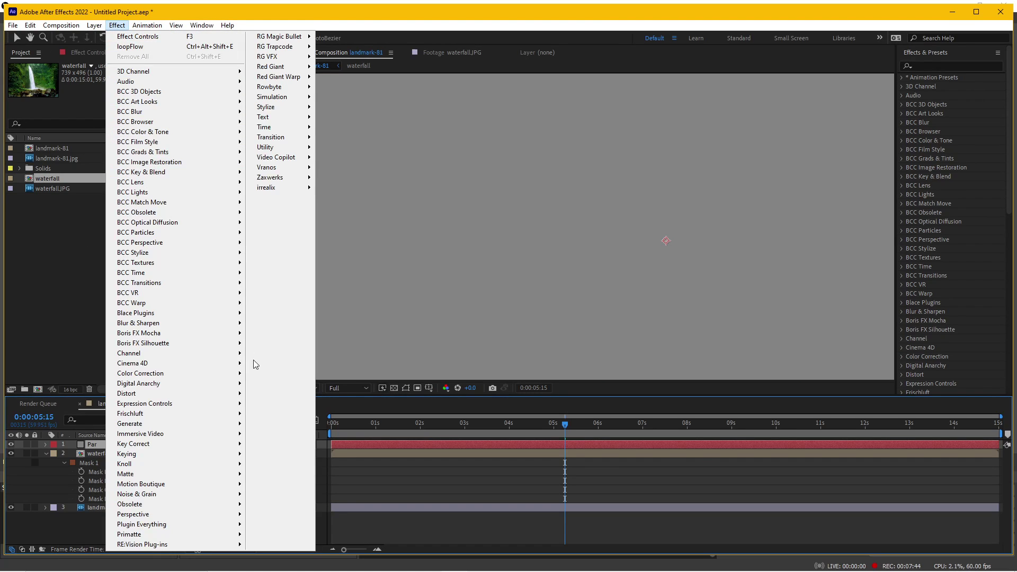
pyautogui.moveTo(193, 498)
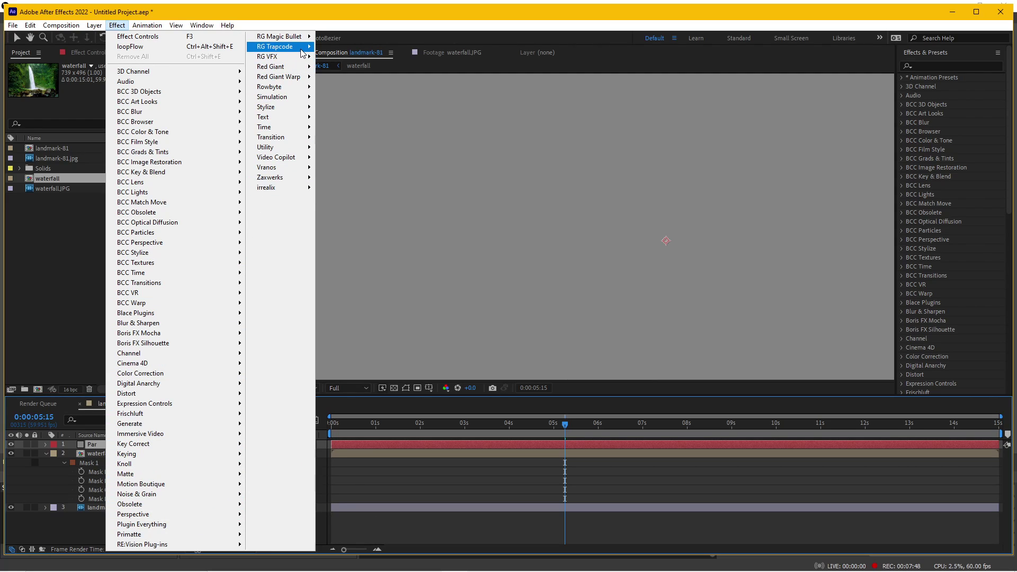
pyautogui.moveTo(286, 47)
pyautogui.click(578, 361)
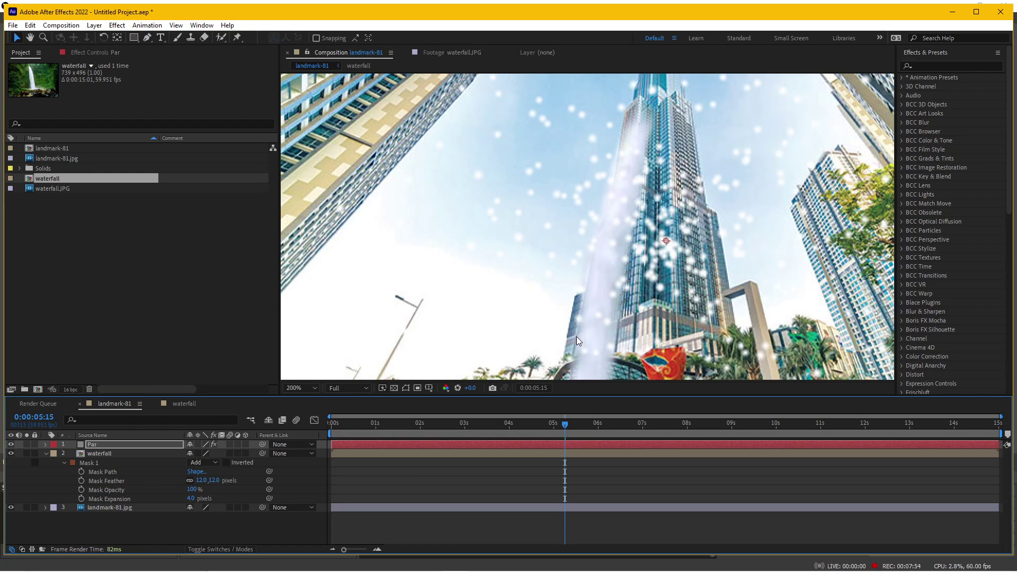
# - Solo the Par layer and bring up Particular's settings in Effect Controls
pyautogui.click(26, 444)
pyautogui.scroll(-2, 480, 334)
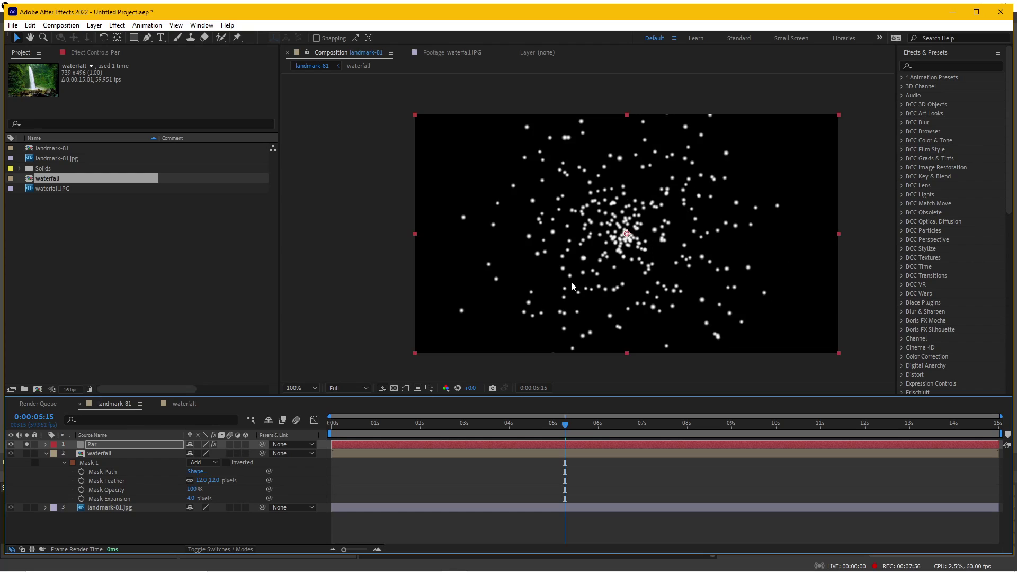
pyautogui.press('Return')
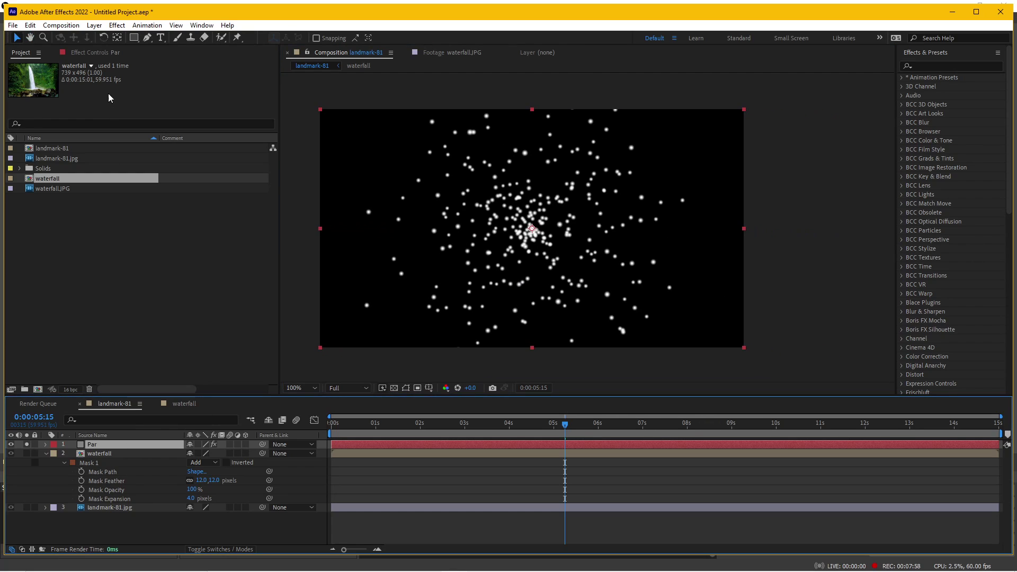
pyautogui.click(89, 59)
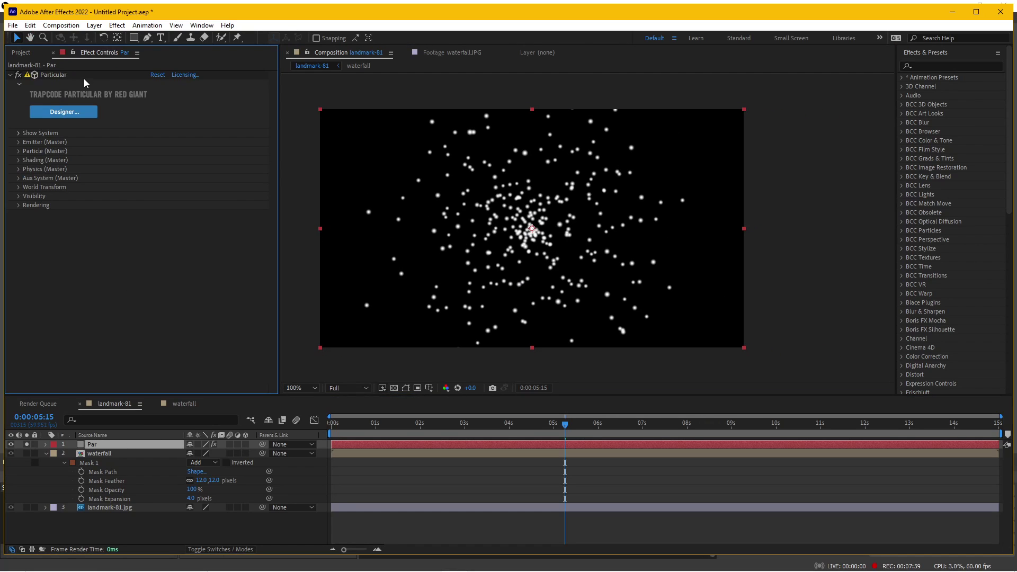
# - Set Particular's particle Size to 2
pyautogui.click(15, 142)
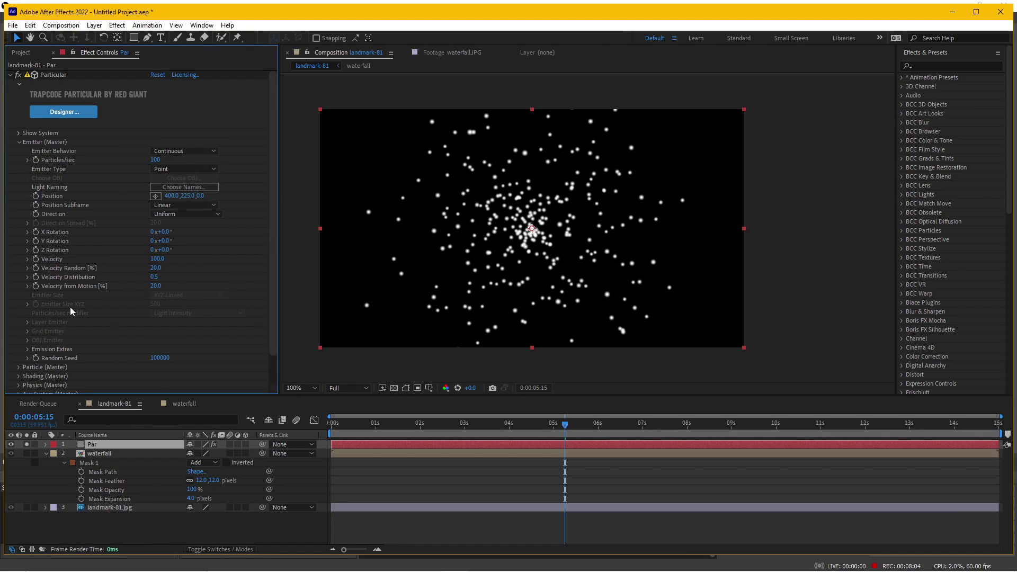
pyautogui.scroll(-2, 68, 307)
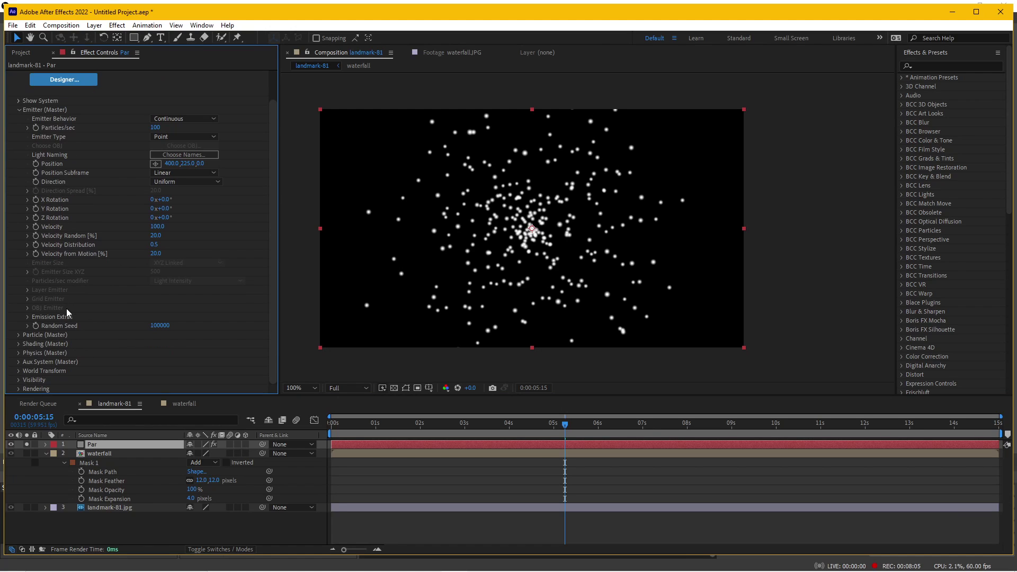
pyautogui.click(19, 335)
pyautogui.scroll(-10, 32, 334)
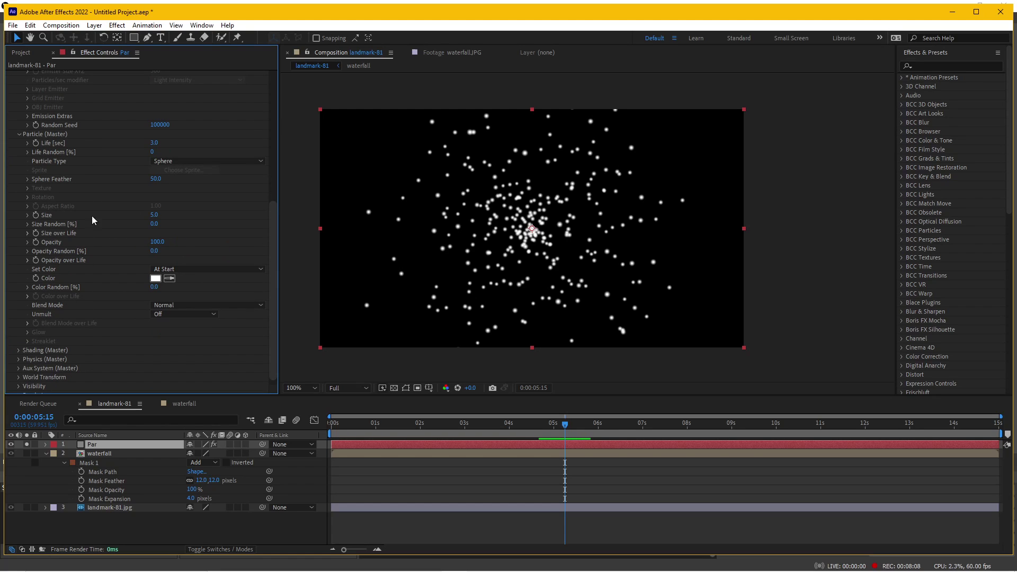
pyautogui.click(154, 215)
pyautogui.write('2')
pyautogui.press('Return')
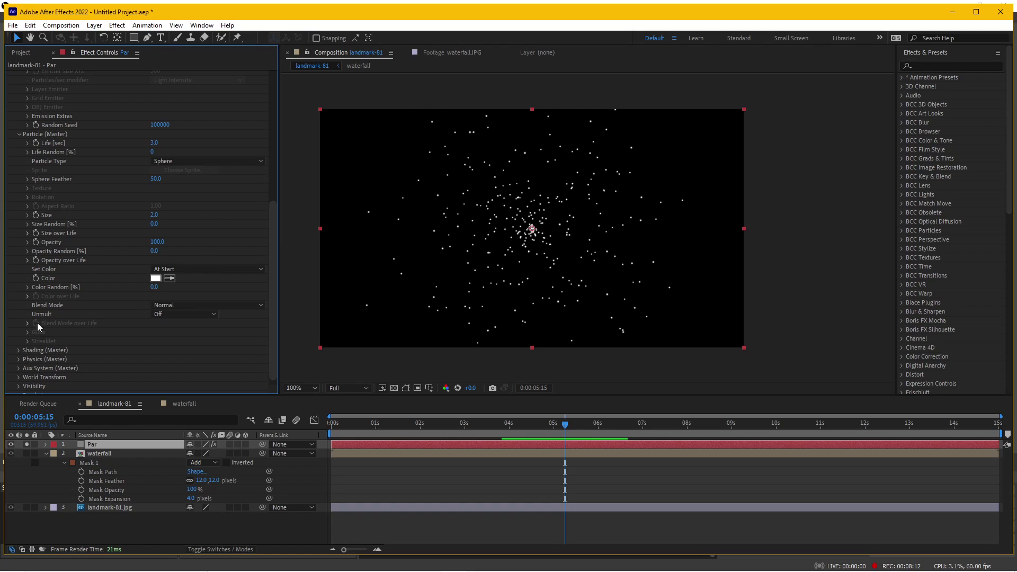
# - Raise Physics Gravity to 170 and preview the particles falling
pyautogui.click(19, 360)
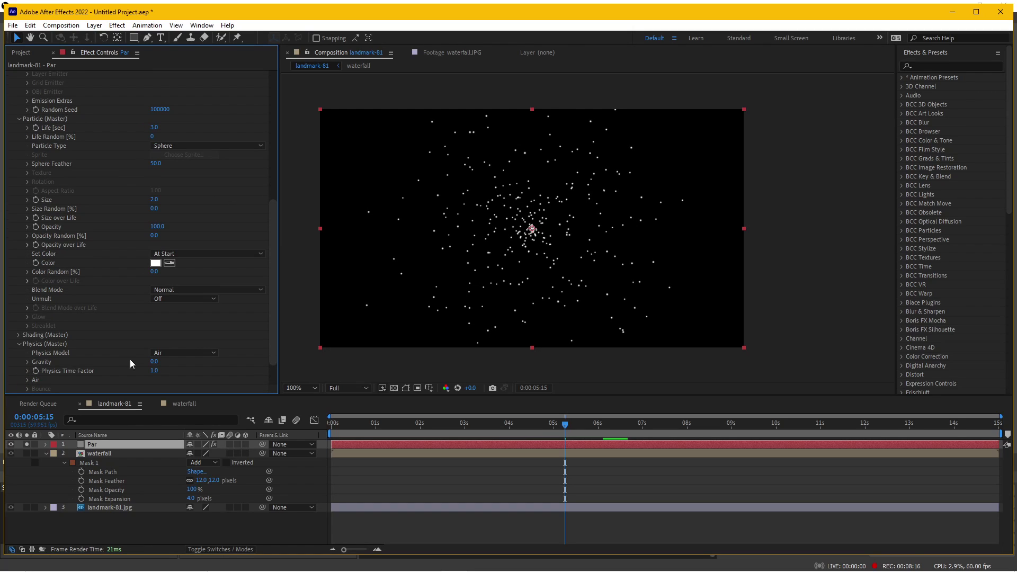
pyautogui.moveTo(154, 363); pyautogui.dragTo(480, 412)
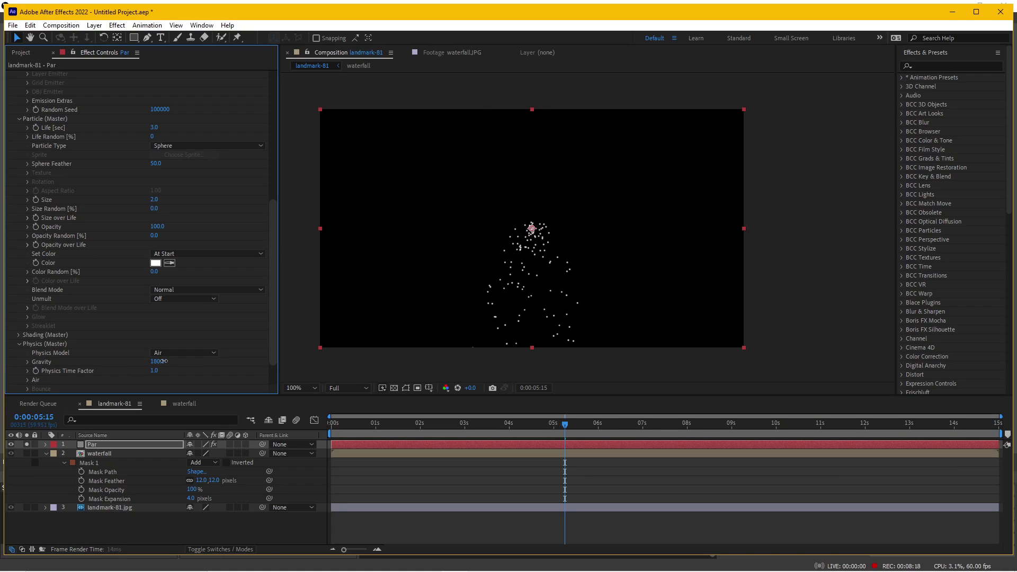
pyautogui.click(473, 422)
pyautogui.press('space')
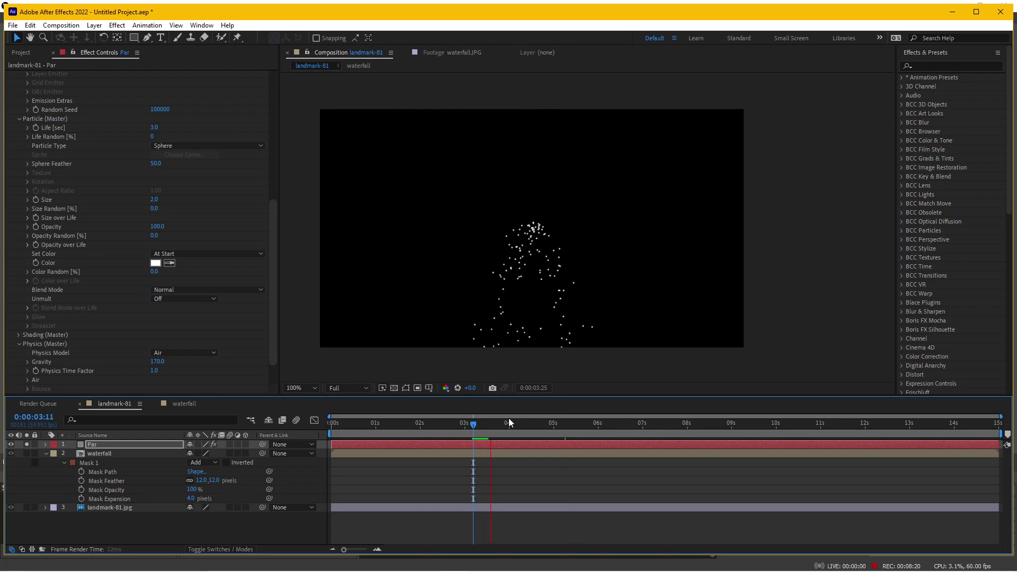
pyautogui.press('space')
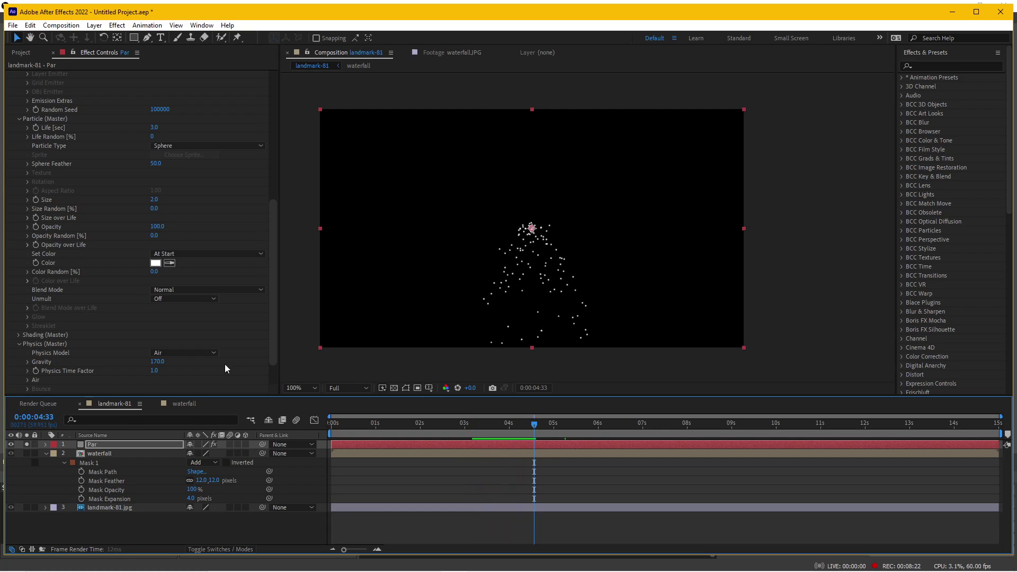
pyautogui.scroll(-3, 225, 364)
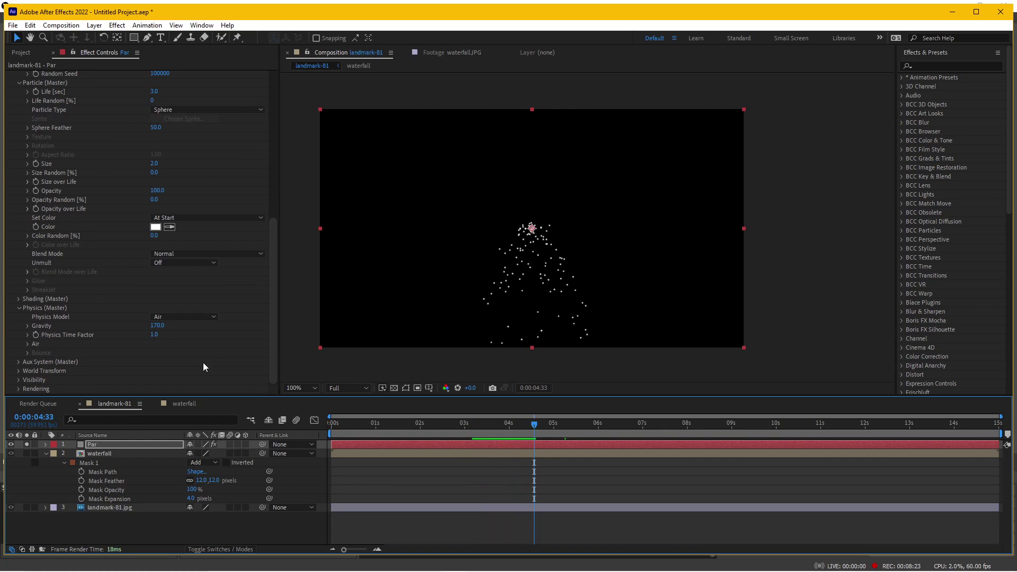
pyautogui.click(18, 390)
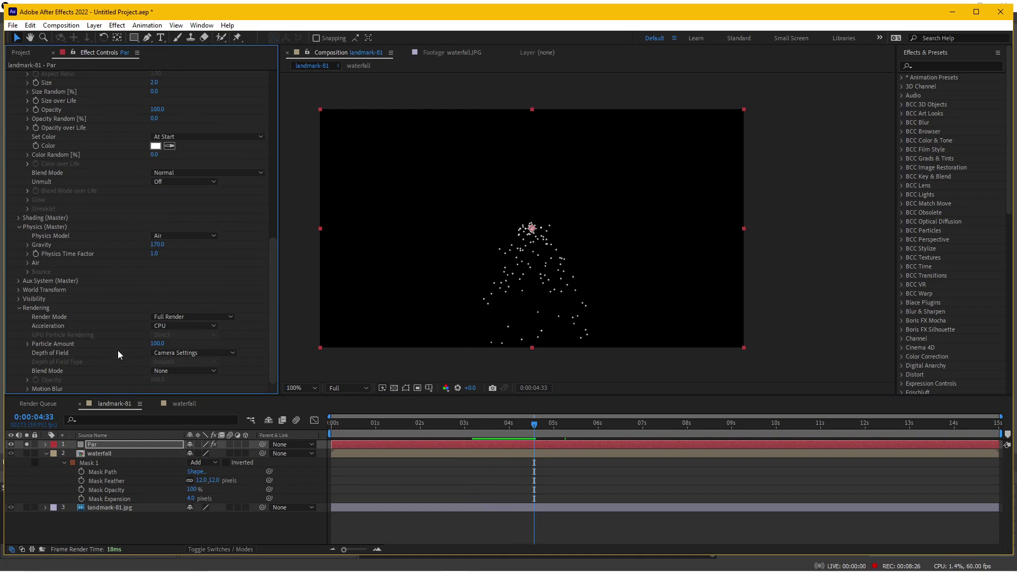
# - Turn Particular's Motion Blur On with a 1937 shutter angle and preview the streaks
pyautogui.click(27, 388)
pyautogui.scroll(-5, 180, 377)
pyautogui.click(207, 327)
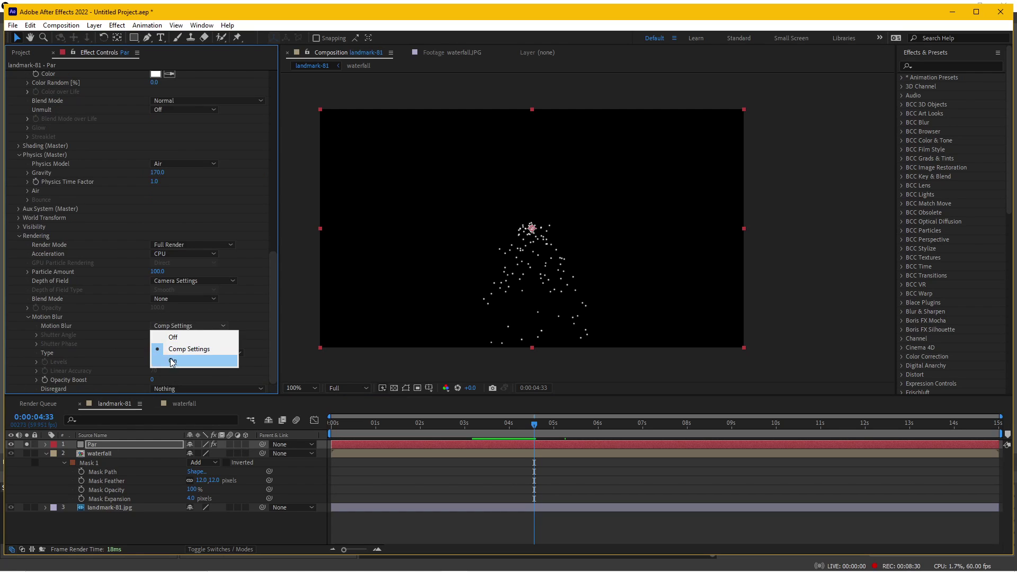
pyautogui.click(170, 359)
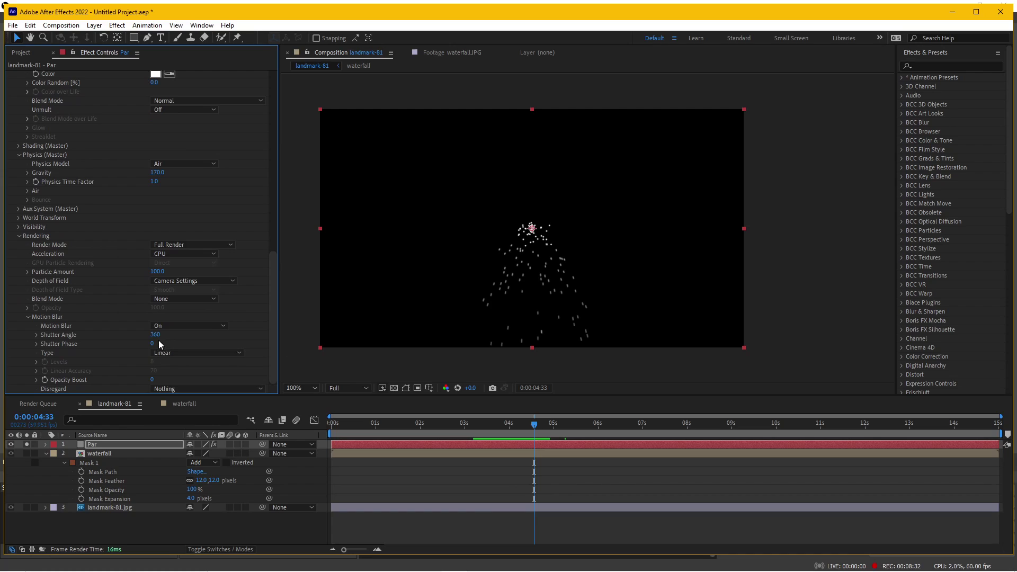
pyautogui.moveTo(155, 334); pyautogui.dragTo(169, 335)
pyautogui.moveTo(232, 330); pyautogui.dragTo(924, 275)
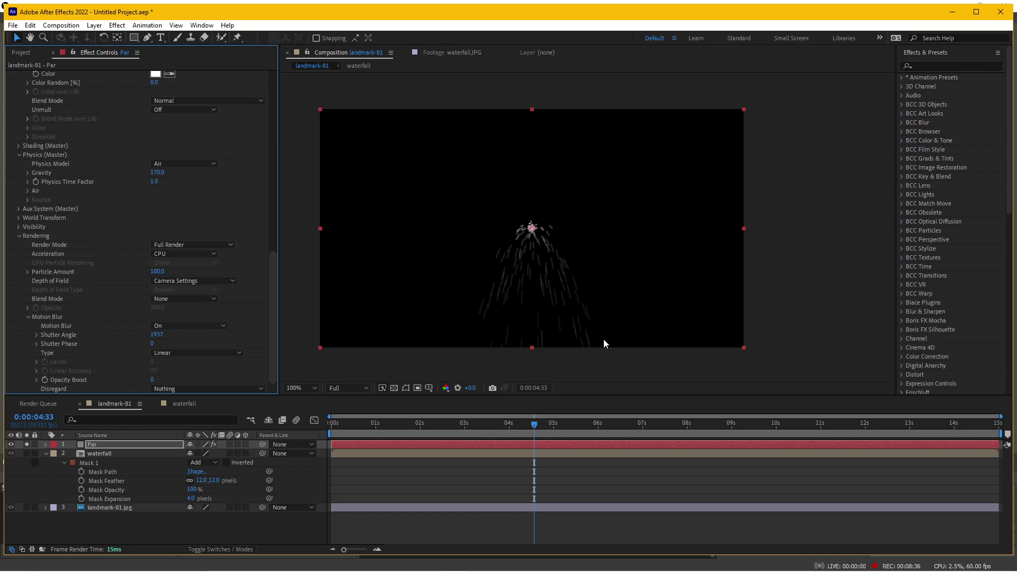
pyautogui.click(446, 430)
pyautogui.press('space')
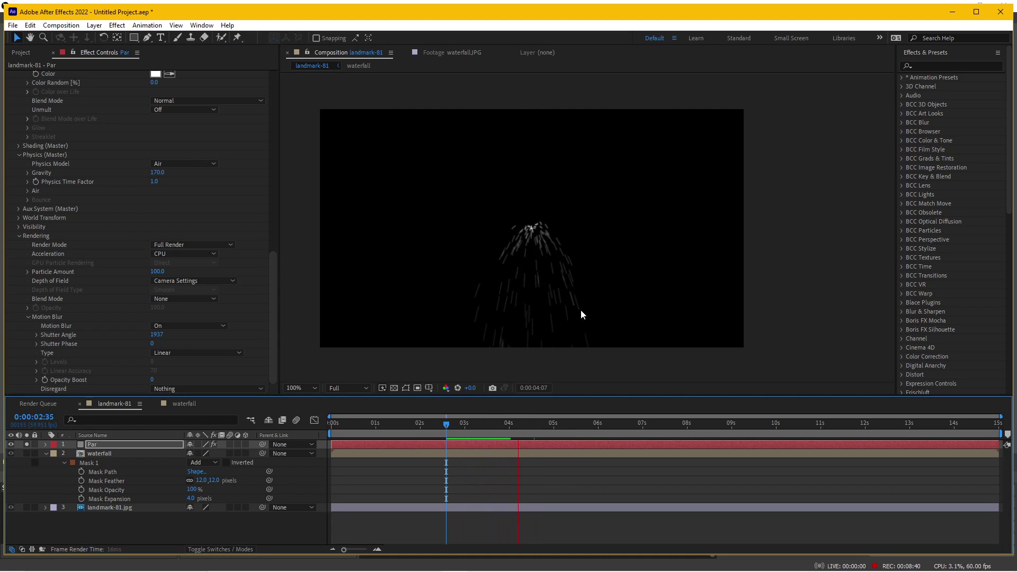
pyautogui.press('space')
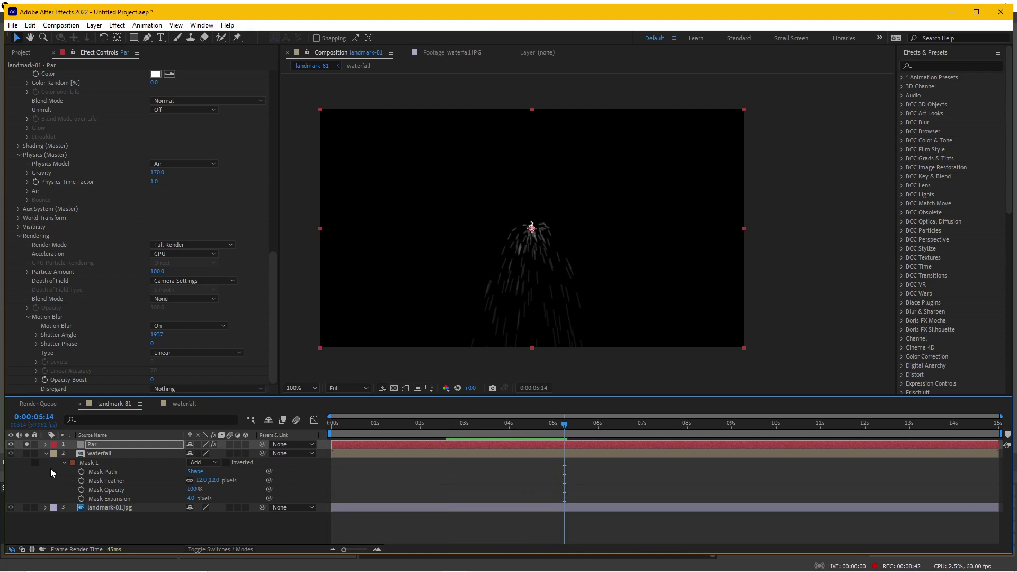
# - Unsolo Par and move the Particular emitter to the tower top at about 378,108
pyautogui.click(27, 444)
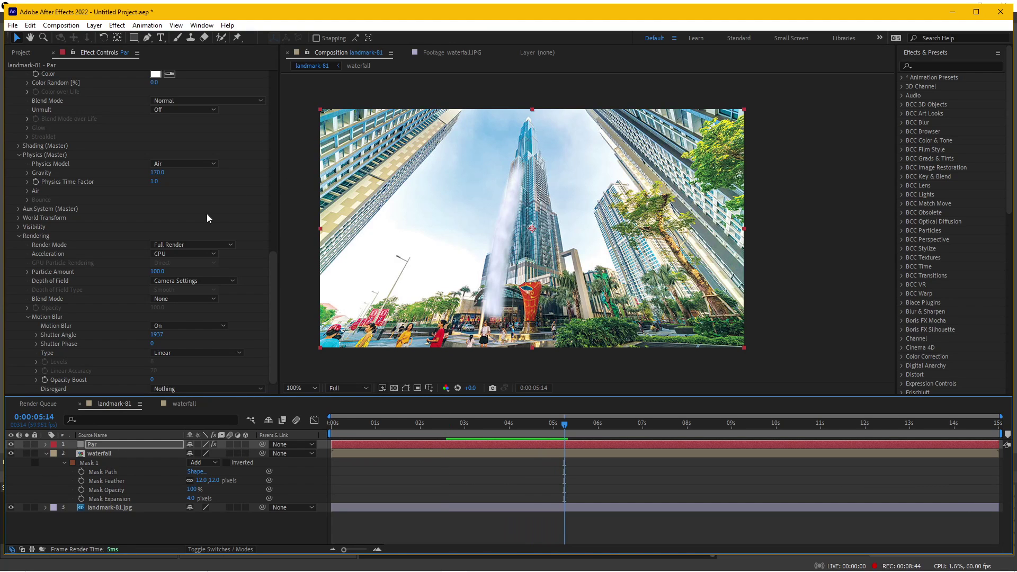
pyautogui.moveTo(273, 279); pyautogui.dragTo(285, 91)
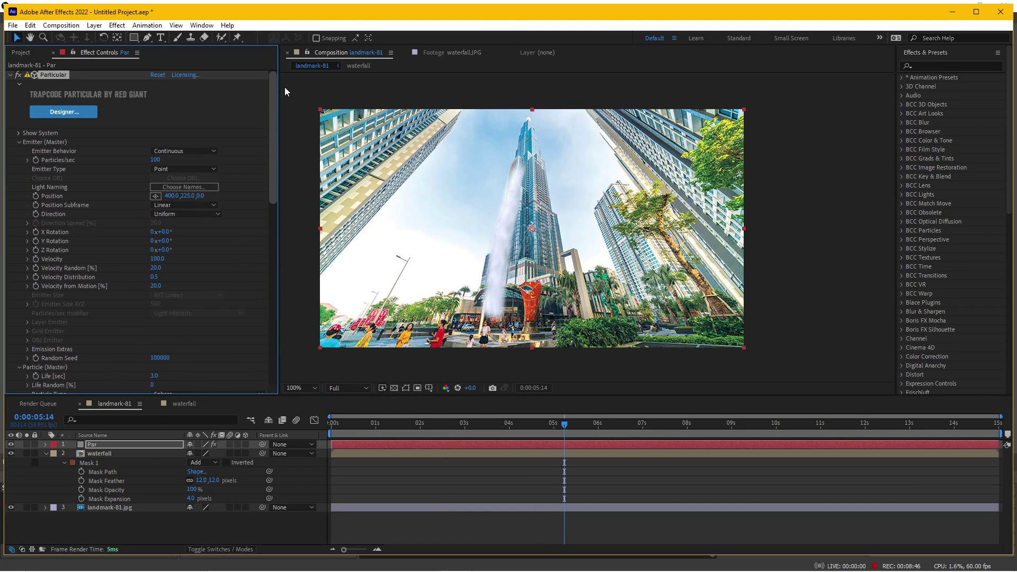
pyautogui.moveTo(530, 231)
pyautogui.mouseDown()
pyautogui.moveTo(519, 159)
pyautogui.moveTo(518, 170)
pyautogui.mouseUp()
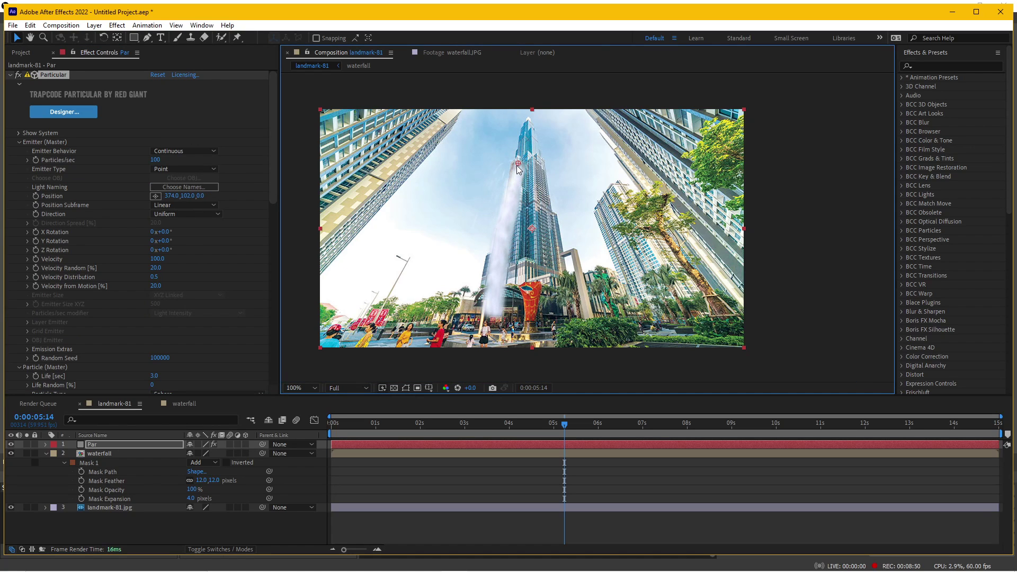
pyautogui.scroll(1, 519, 166)
pyautogui.scroll(1, 519, 167)
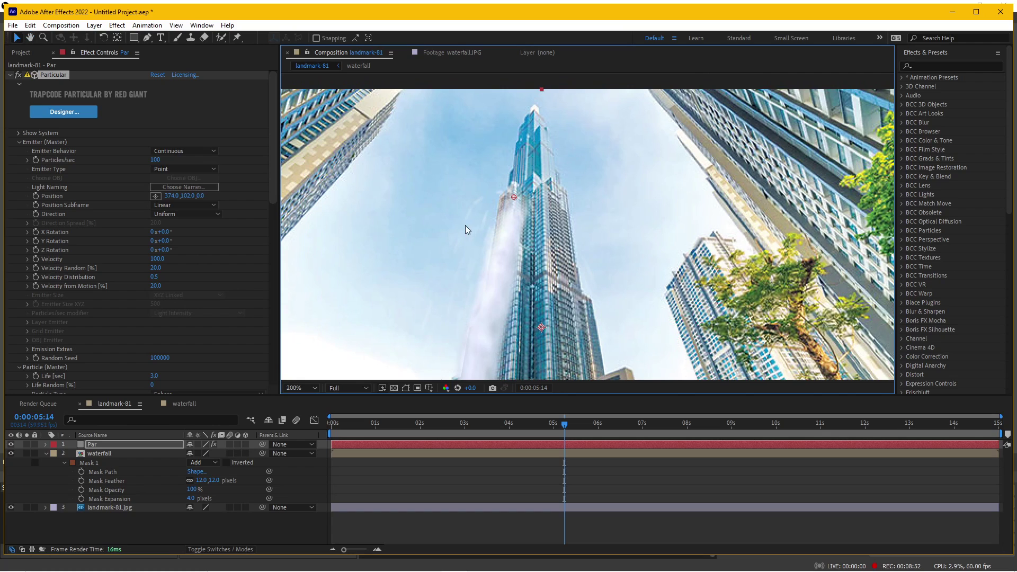
pyautogui.moveTo(516, 196); pyautogui.dragTo(518, 203)
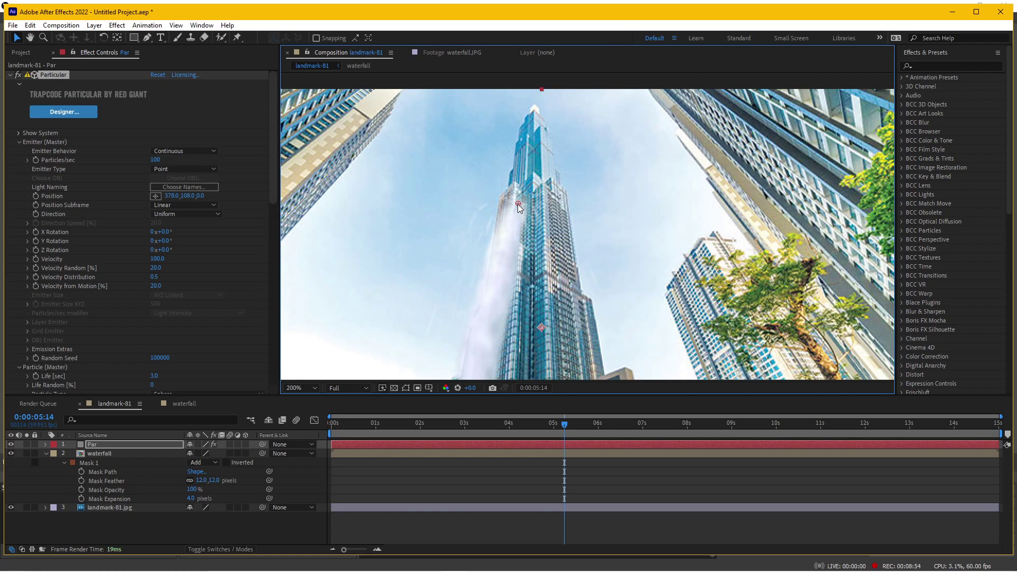
# - Preview the spray and set Motion Blur Opacity Boost to about 15
pyautogui.moveTo(274, 187); pyautogui.dragTo(256, 379)
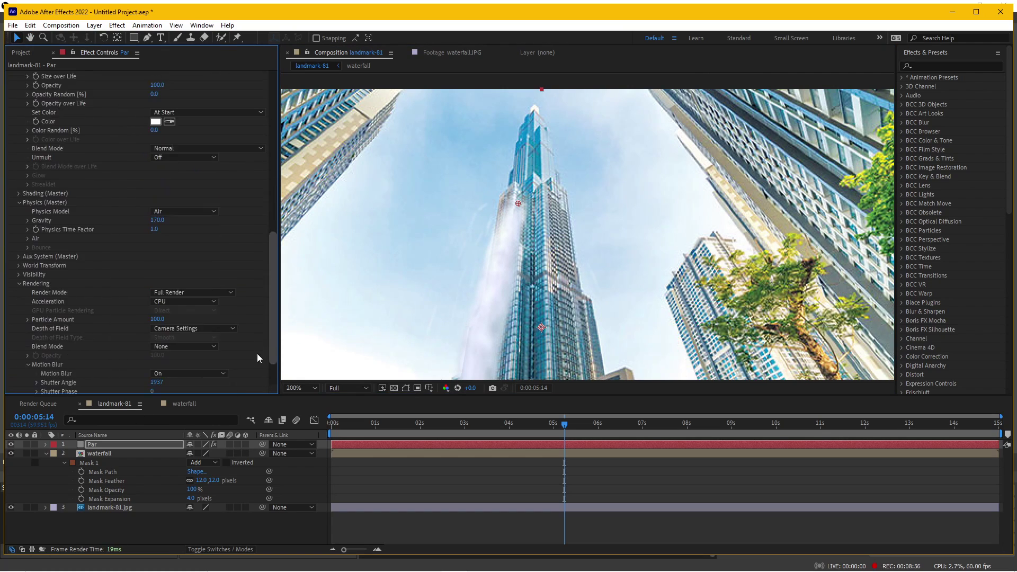
pyautogui.press('space')
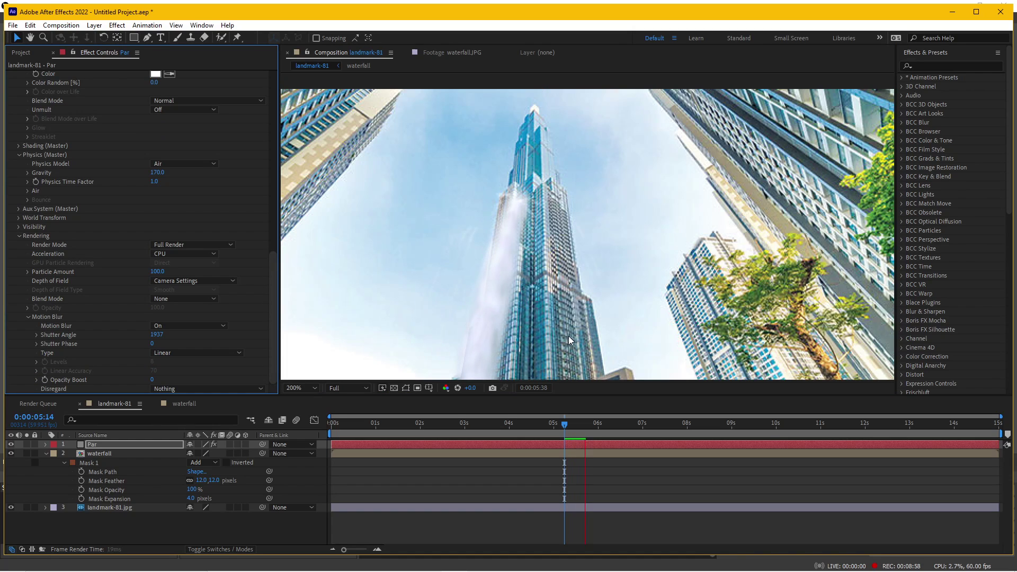
pyautogui.press('space')
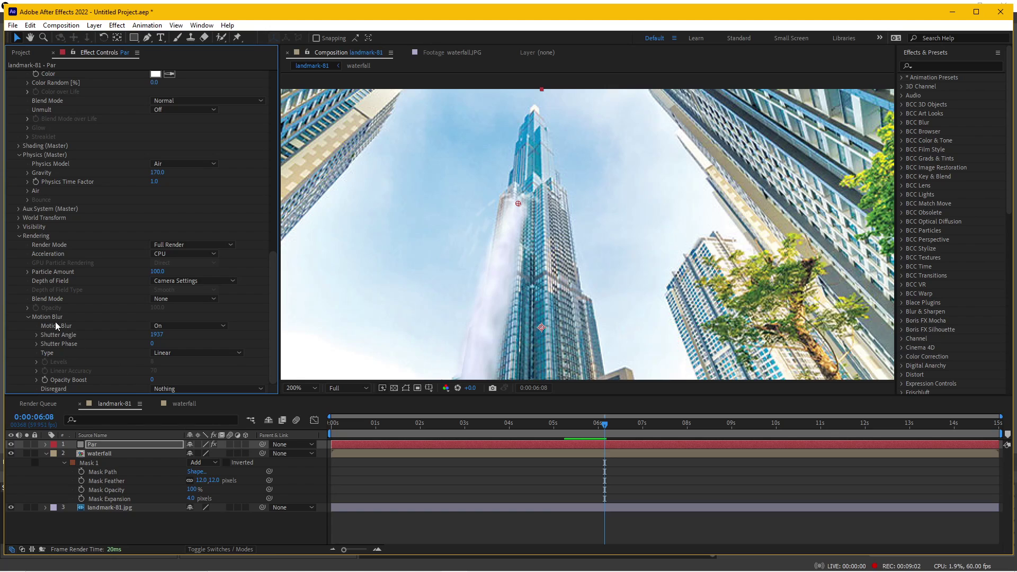
pyautogui.moveTo(155, 379); pyautogui.dragTo(160, 379)
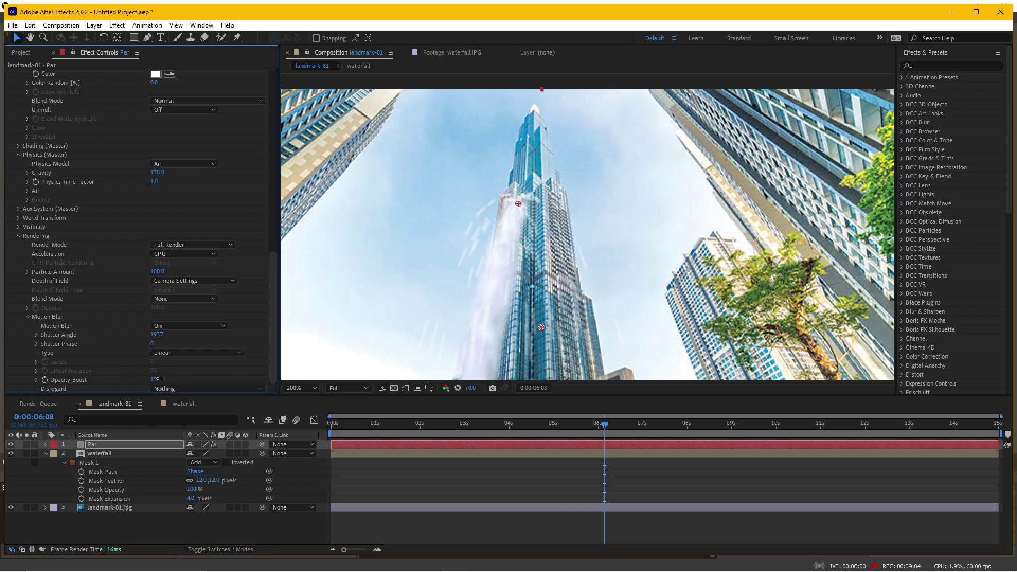
pyautogui.moveTo(271, 347); pyautogui.dragTo(274, 158)
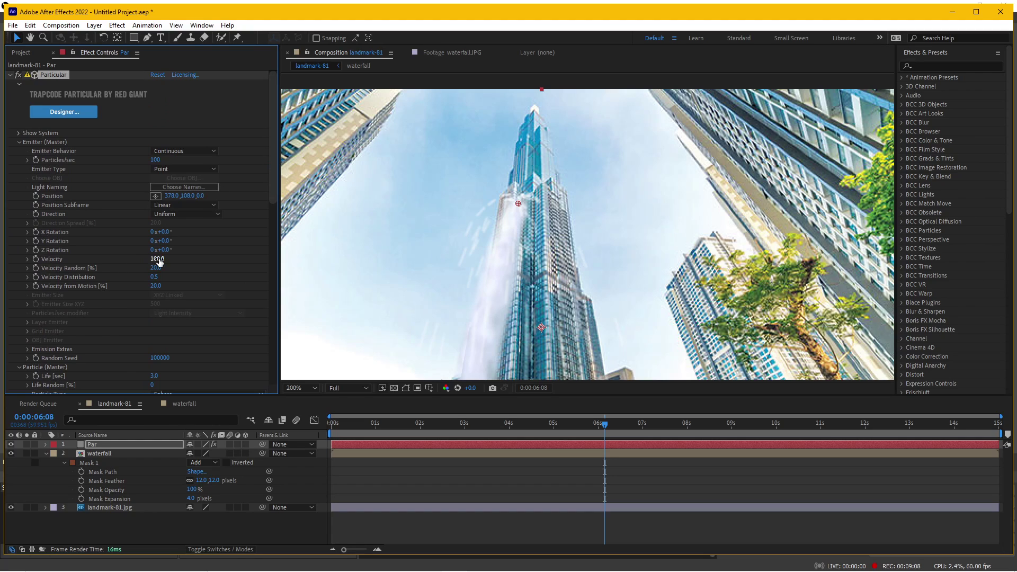
# - Set Emitter Velocity to 50 and preview the slower spray
pyautogui.write('50')
pyautogui.press('Return')
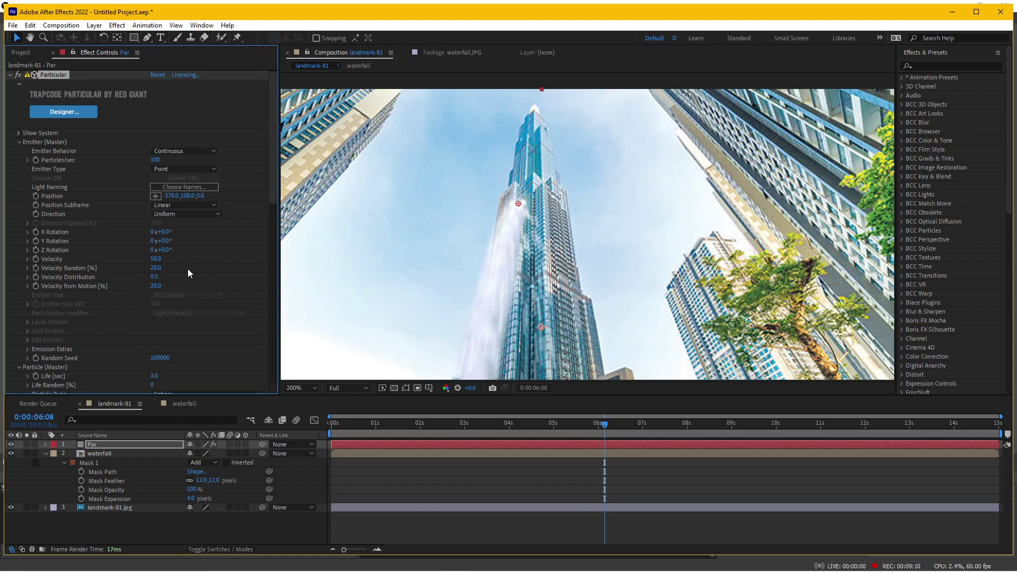
pyautogui.press('space')
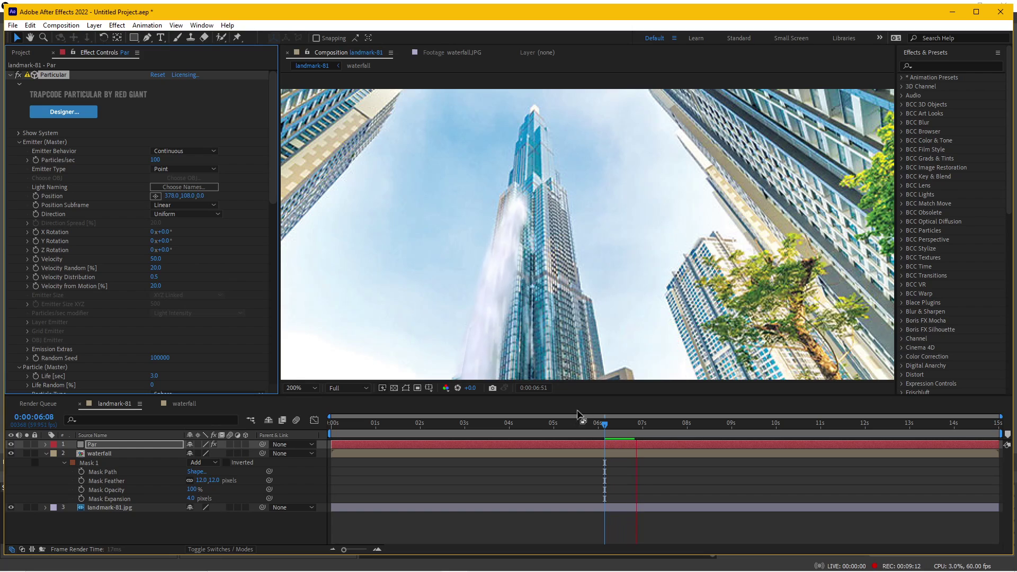
pyautogui.scroll(-1, 564, 278)
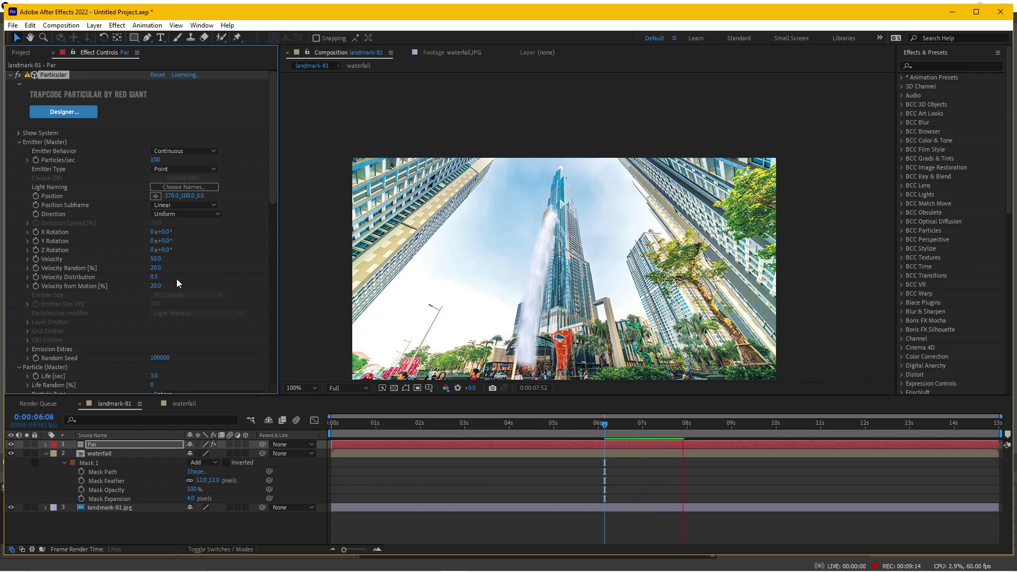
pyautogui.press('space')
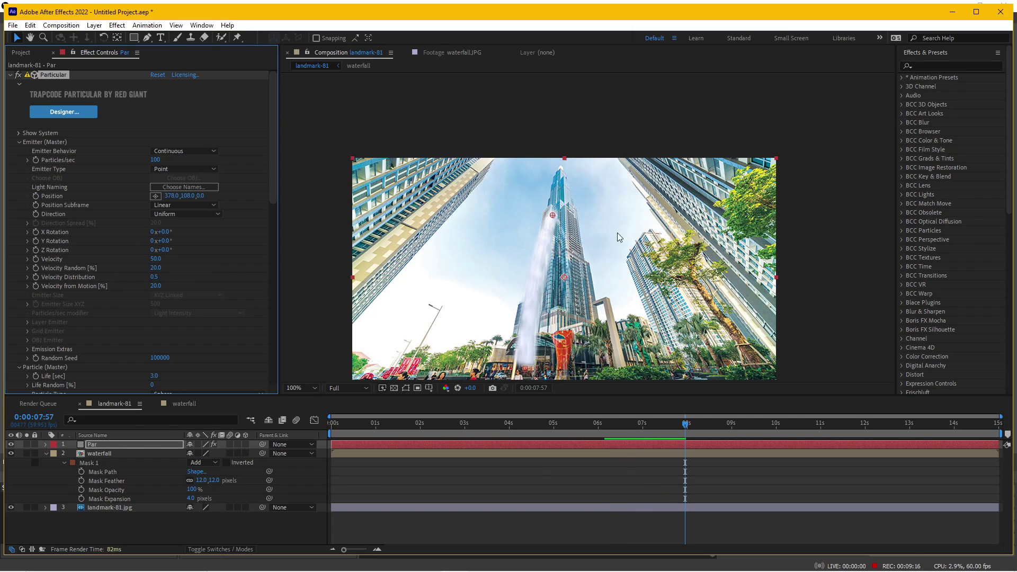
pyautogui.scroll(1, 609, 231)
pyautogui.moveTo(619, 426); pyautogui.dragTo(554, 427)
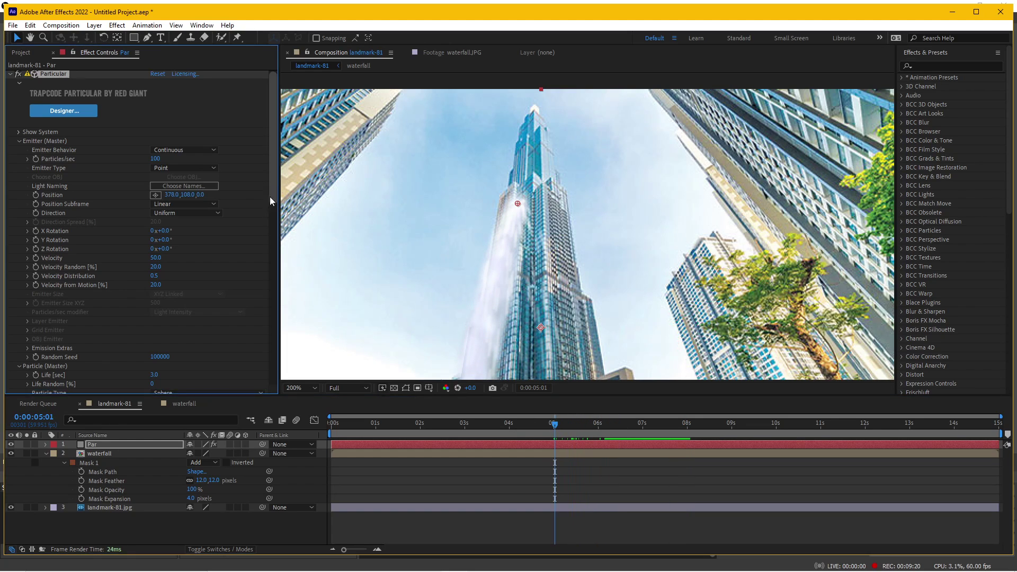
# - Change the particle Size to 1.5
pyautogui.moveTo(270, 196); pyautogui.dragTo(267, 286)
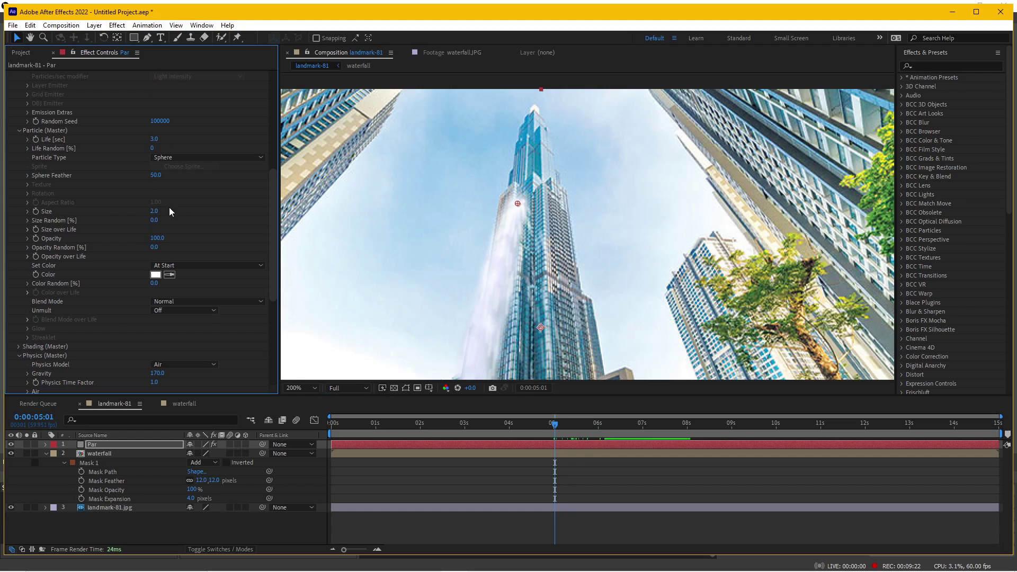
pyautogui.write('1')
pyautogui.press('Return')
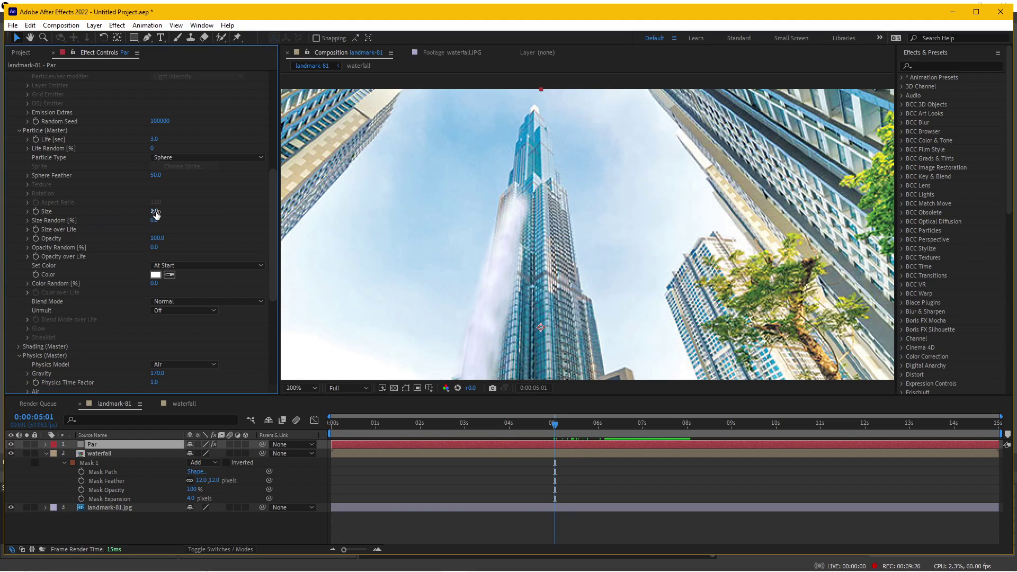
pyautogui.click(154, 211)
pyautogui.write('1.5')
pyautogui.press('Return')
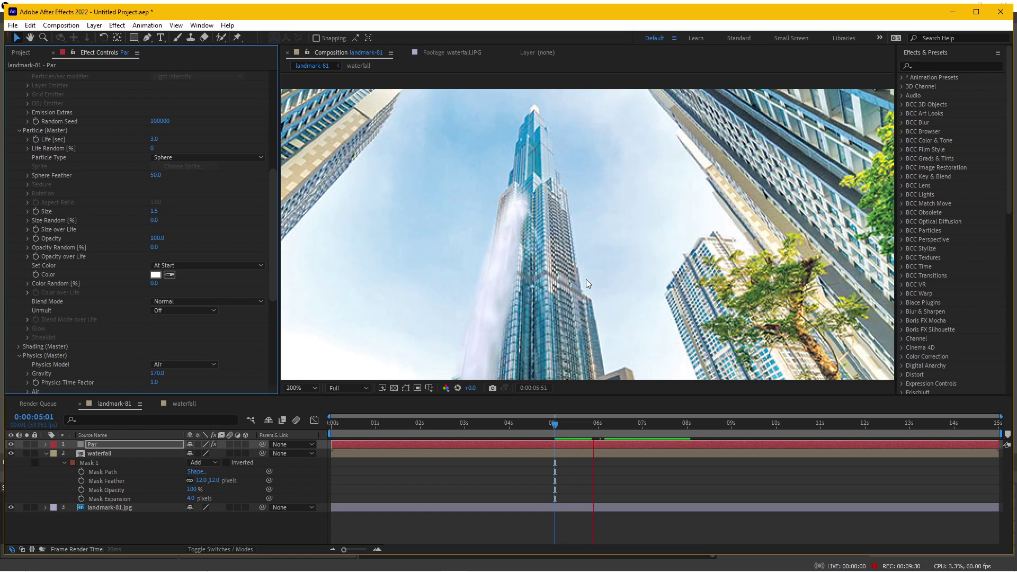
pyautogui.press('space')
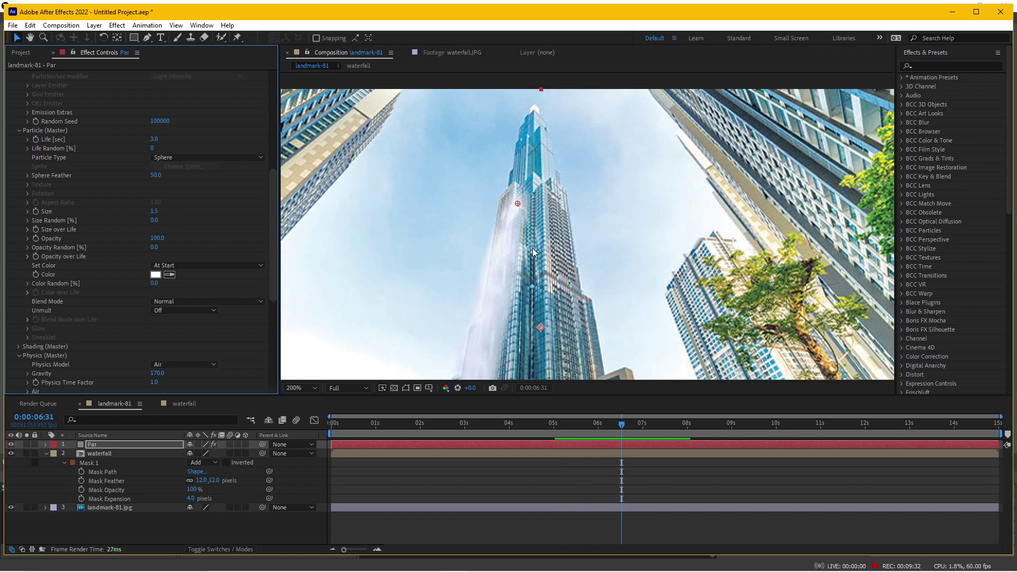
# - Shorten particle Life to 1.0 sec and preview the result
pyautogui.click(156, 139)
pyautogui.scroll(-5, 642, 222)
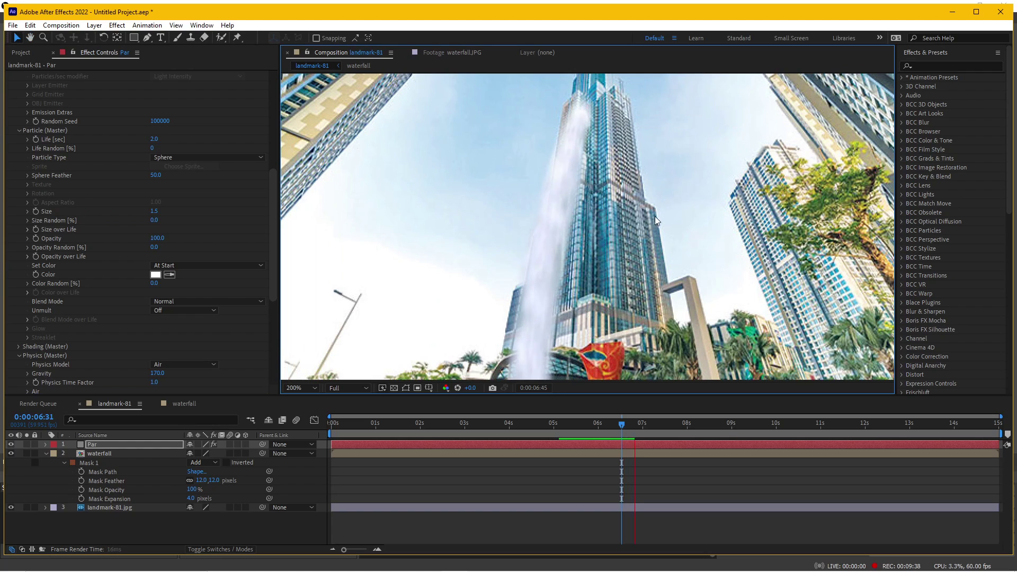
pyautogui.click(153, 138)
pyautogui.press('space')
pyautogui.write('1')
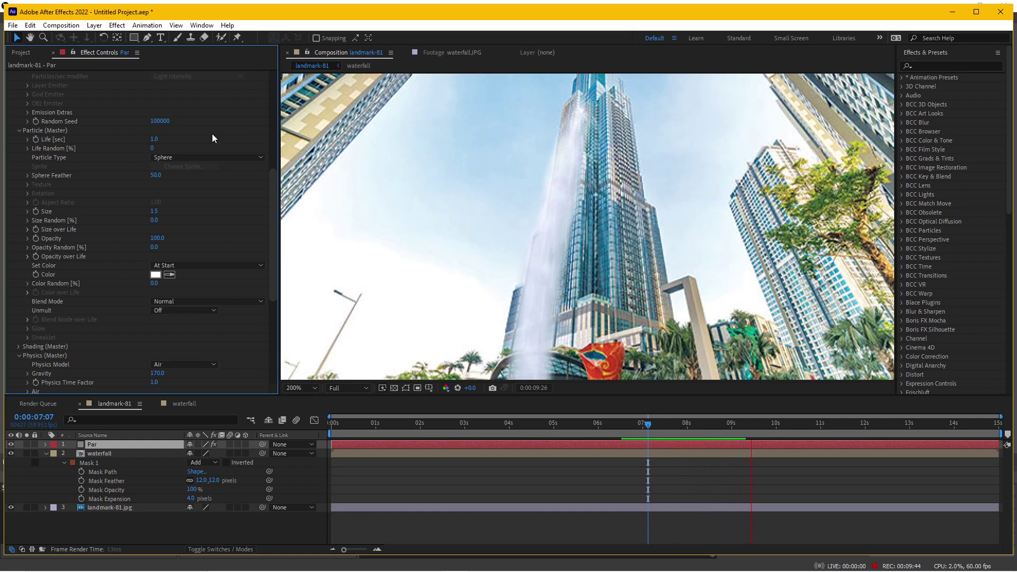
pyautogui.press('space')
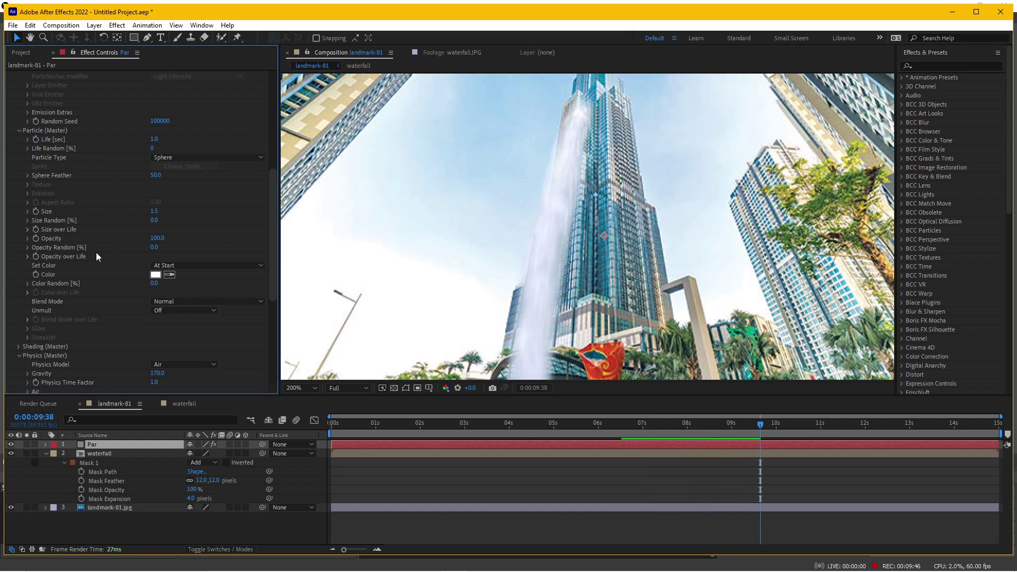
# - In the Par layer's Particular effect, set Particle Opacity to 86 and Emitter Velocity Random to 80%
pyautogui.moveTo(157, 238); pyautogui.dragTo(150, 239)
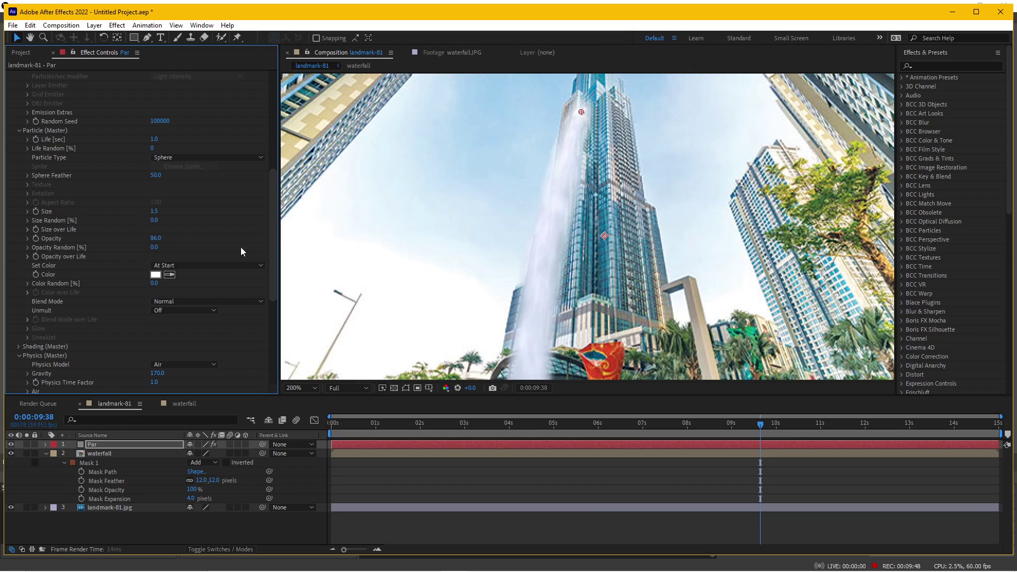
pyautogui.moveTo(271, 240); pyautogui.dragTo(272, 158)
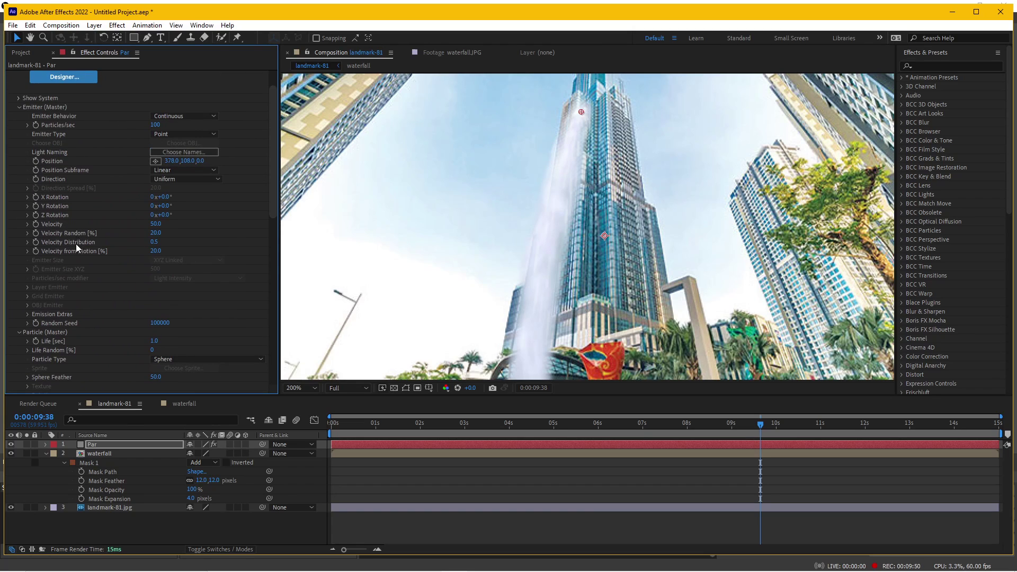
pyautogui.moveTo(154, 231); pyautogui.dragTo(186, 231)
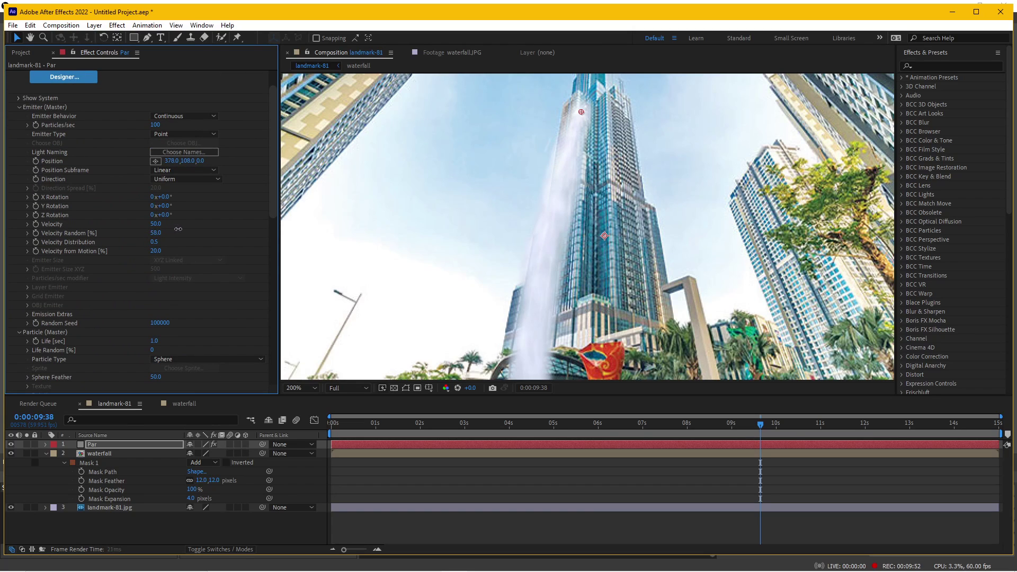